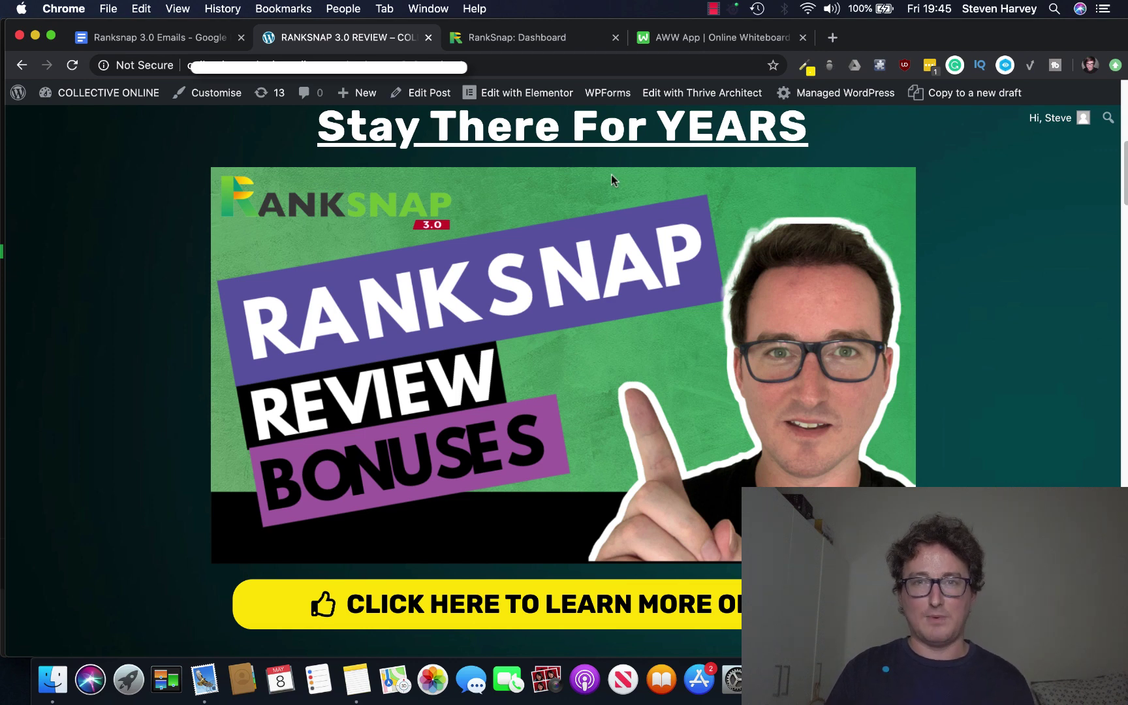
Go to the RankSnap dashboard and show the projects list (Review, Example Project, ICS).
click(549, 38)
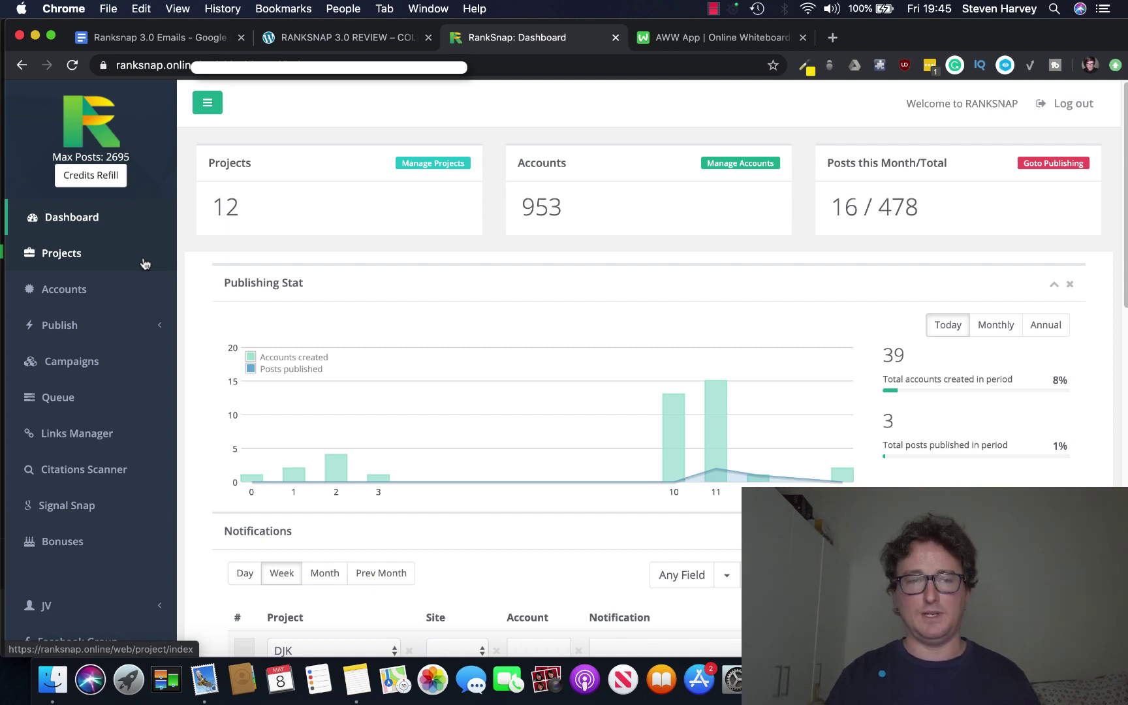
click(145, 264)
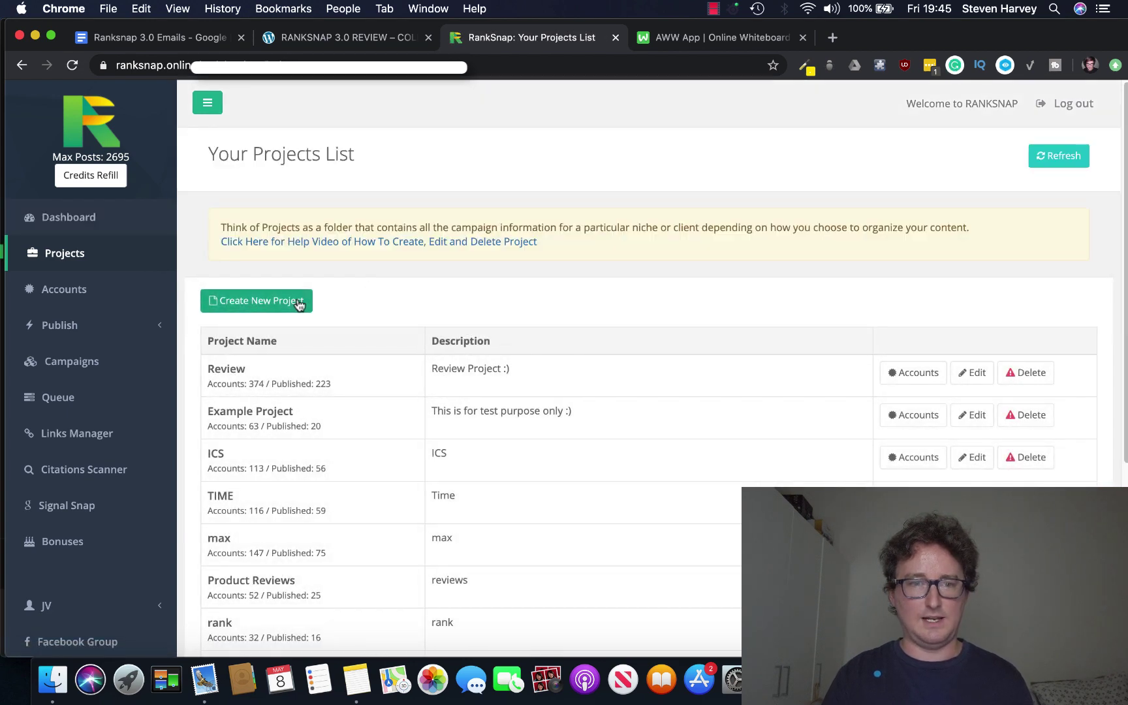
Create a project named Steve Test with the description 'Testing my backlinks'.
click(297, 301)
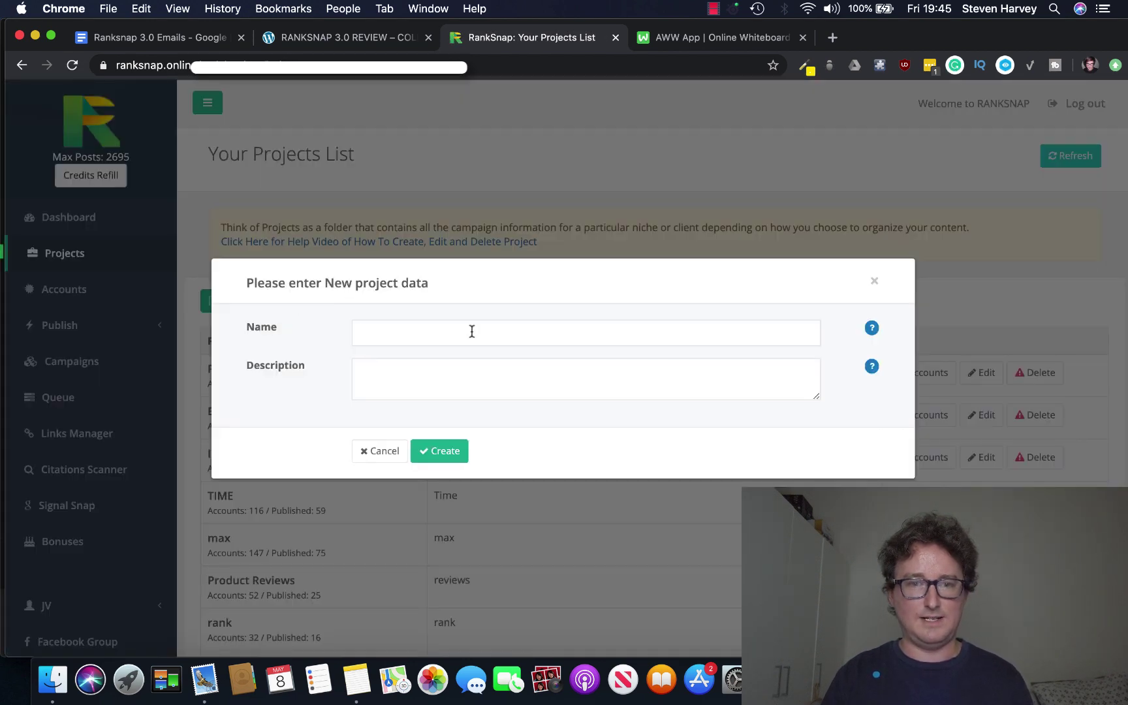
click(472, 332)
text(Steve)
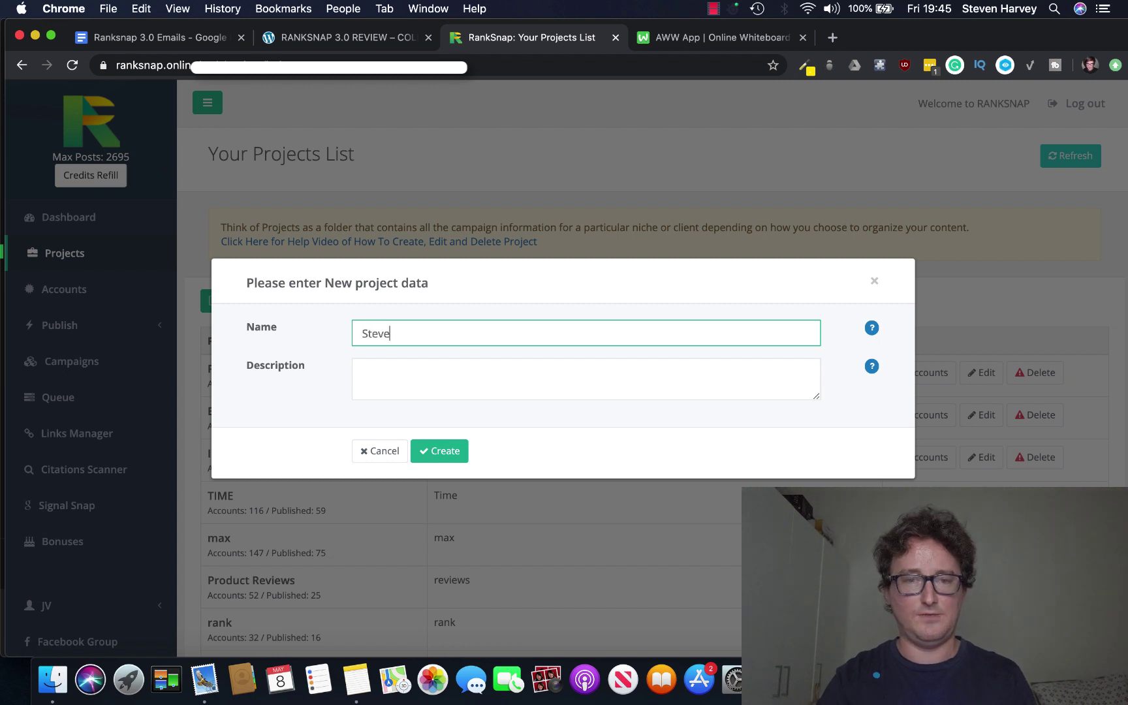
text( Test)
click(498, 361)
text(Te)
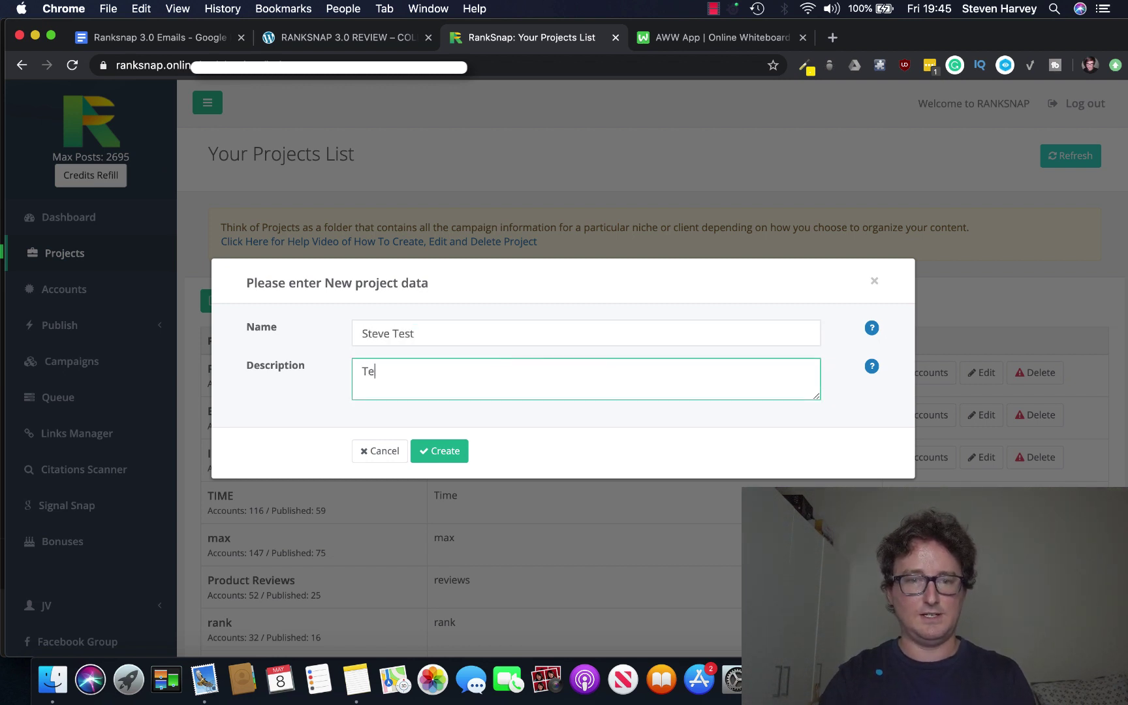
text(sting my bac)
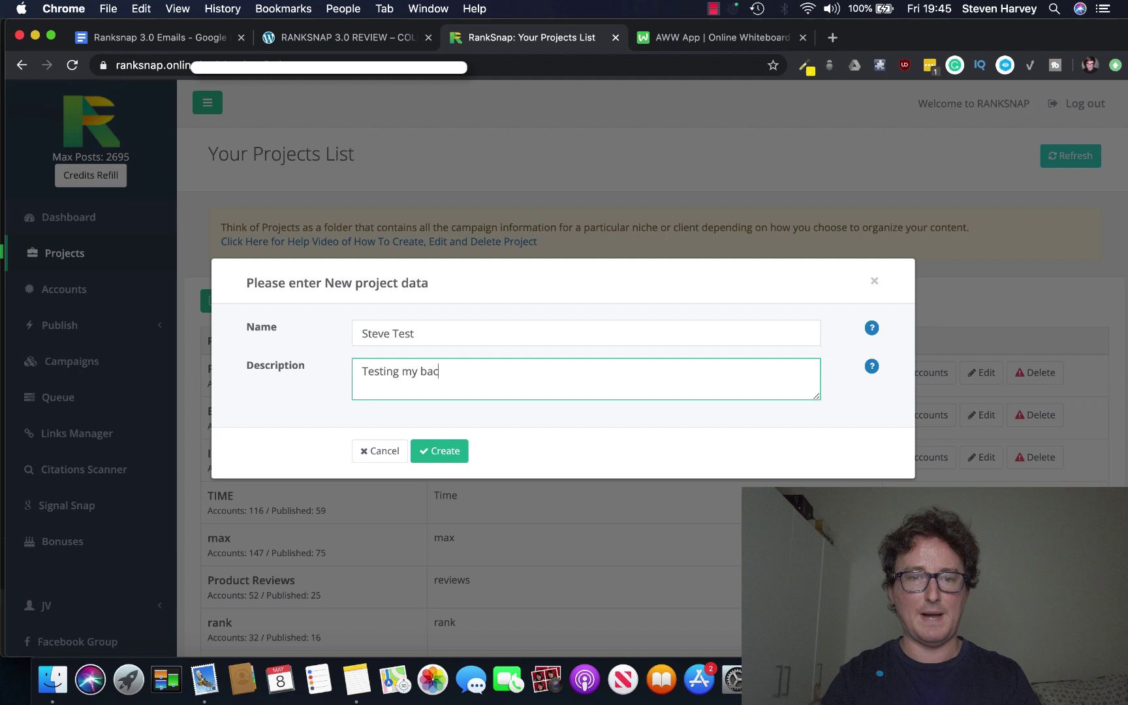
text(klinks)
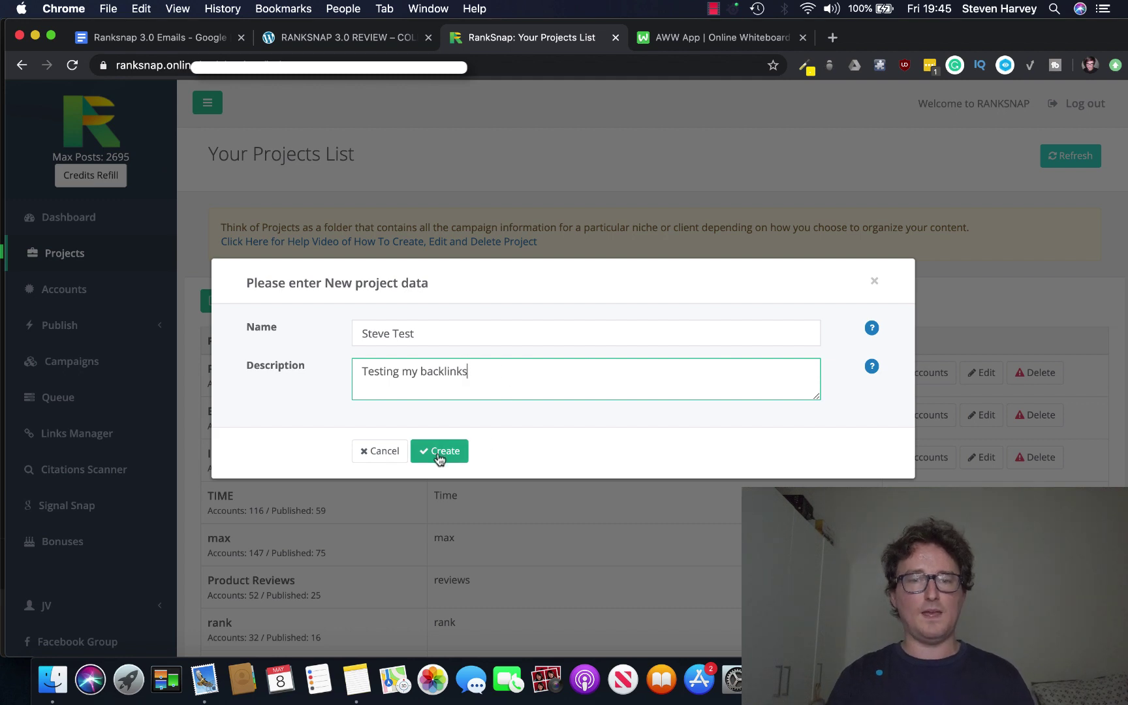
click(438, 454)
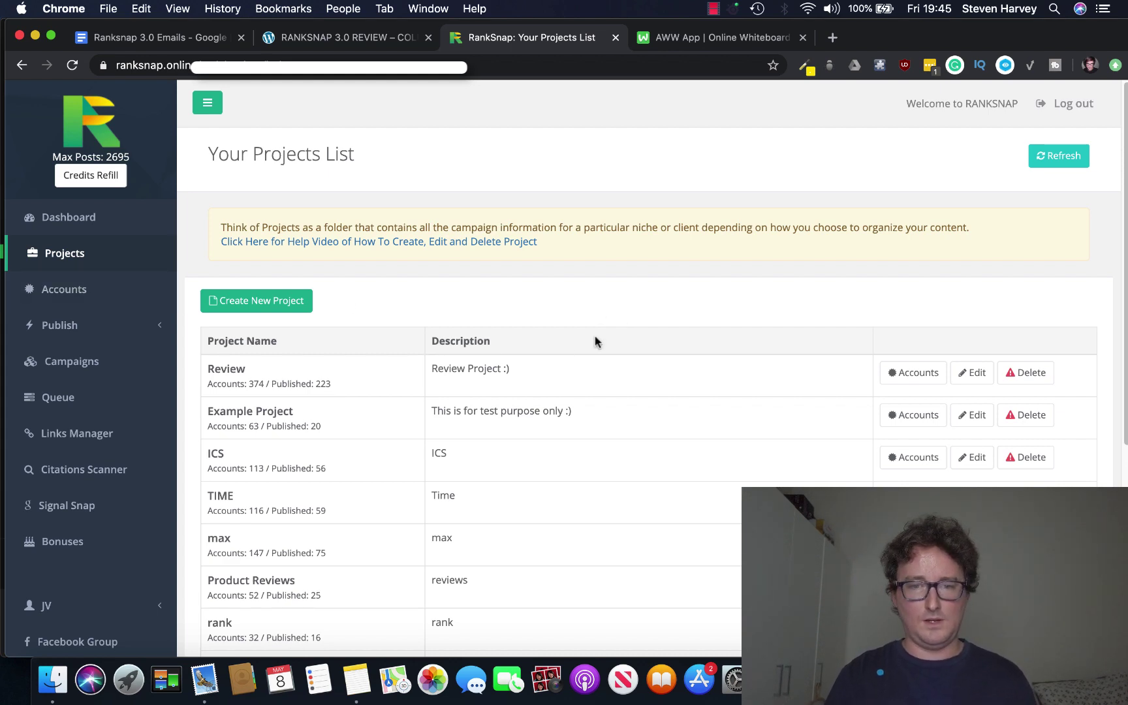
scroll(575, 380, down, 5)
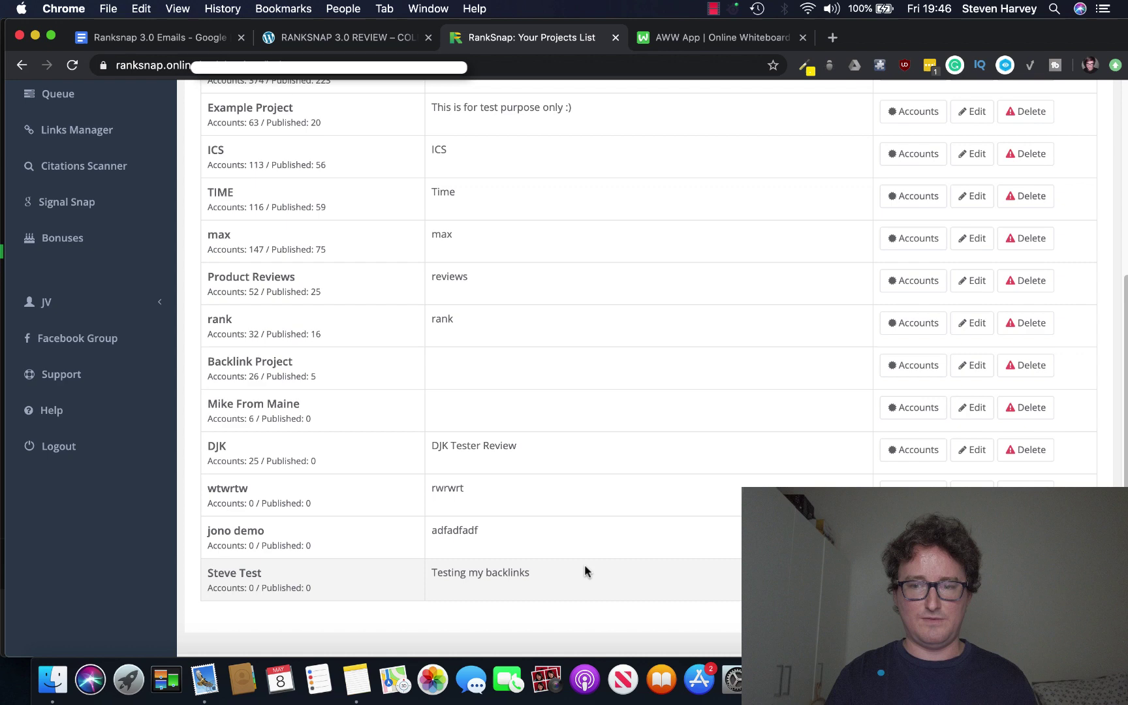
scroll(596, 533, up, 5)
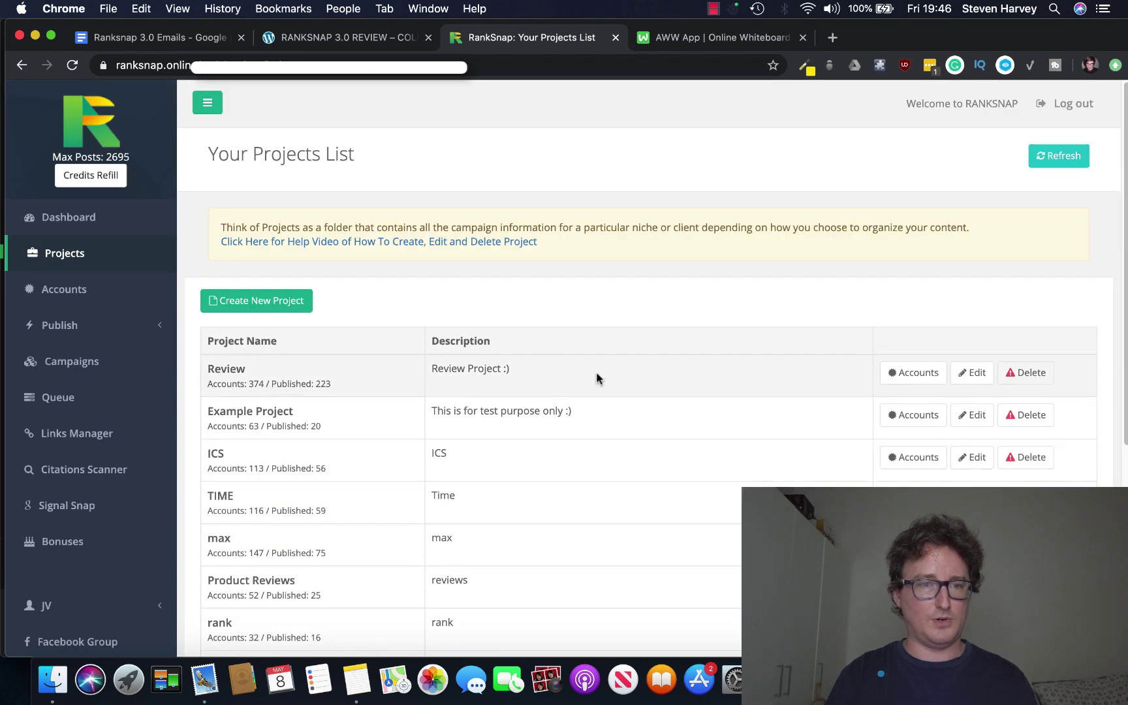
Go to Campaigns and bring up an empty Create Campaign form.
click(79, 361)
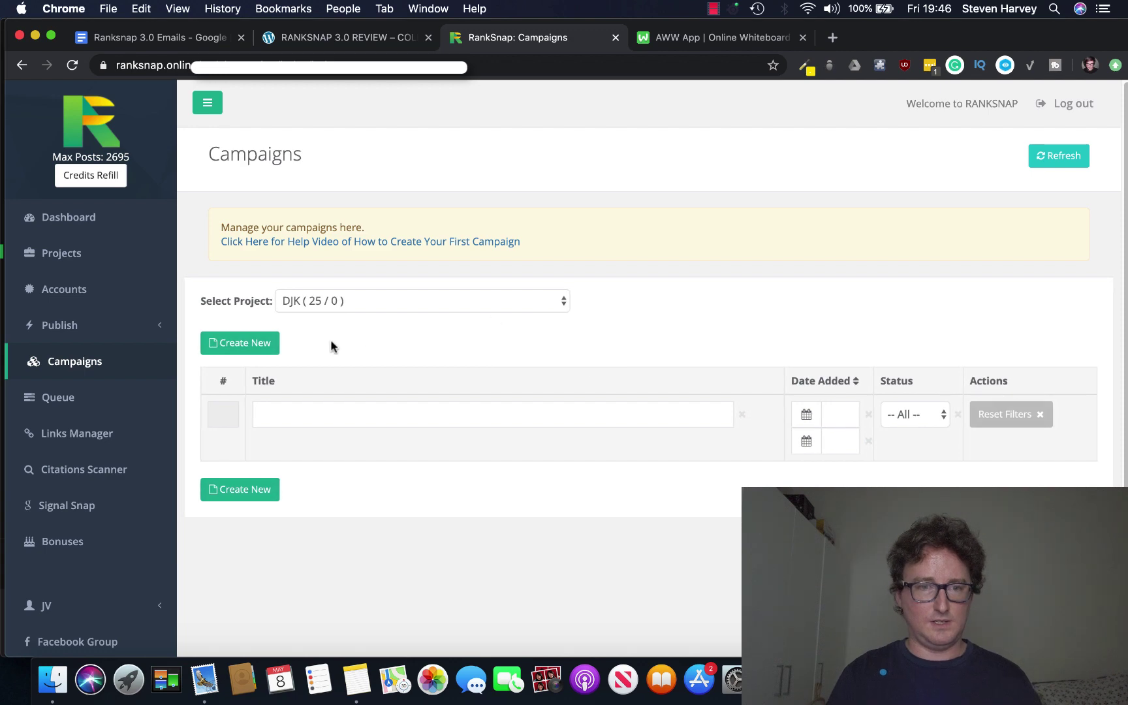
click(258, 345)
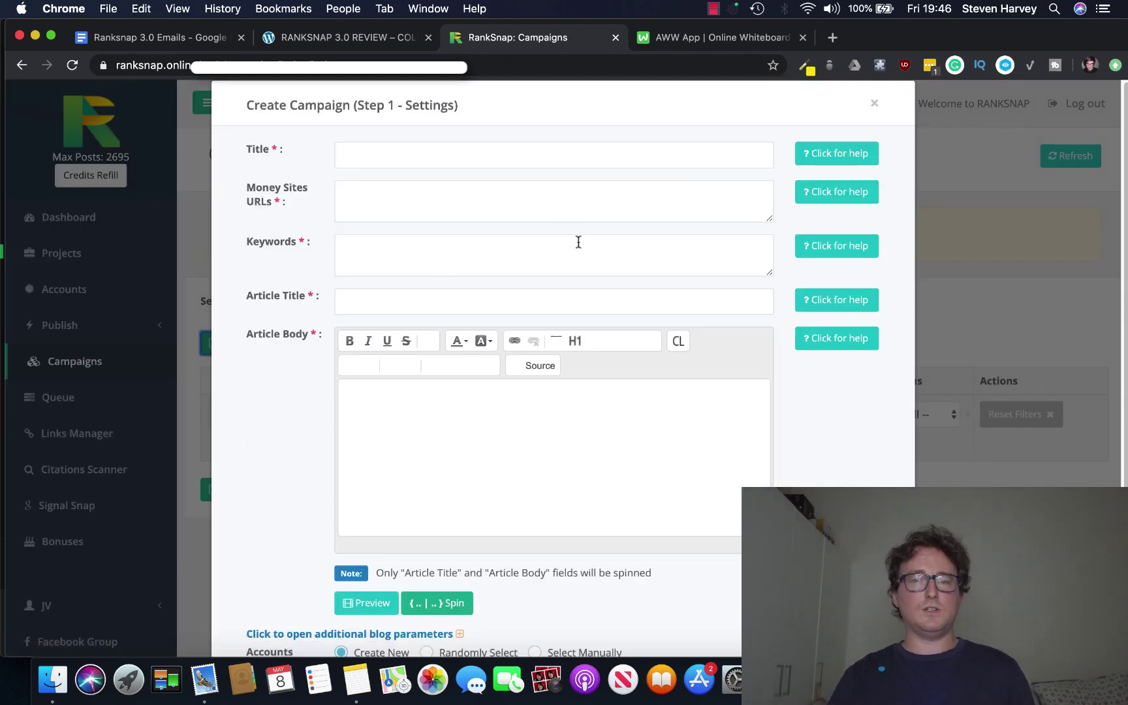
scroll(626, 290, down, 2)
scroll(652, 312, down, 2)
scroll(663, 317, up, 5)
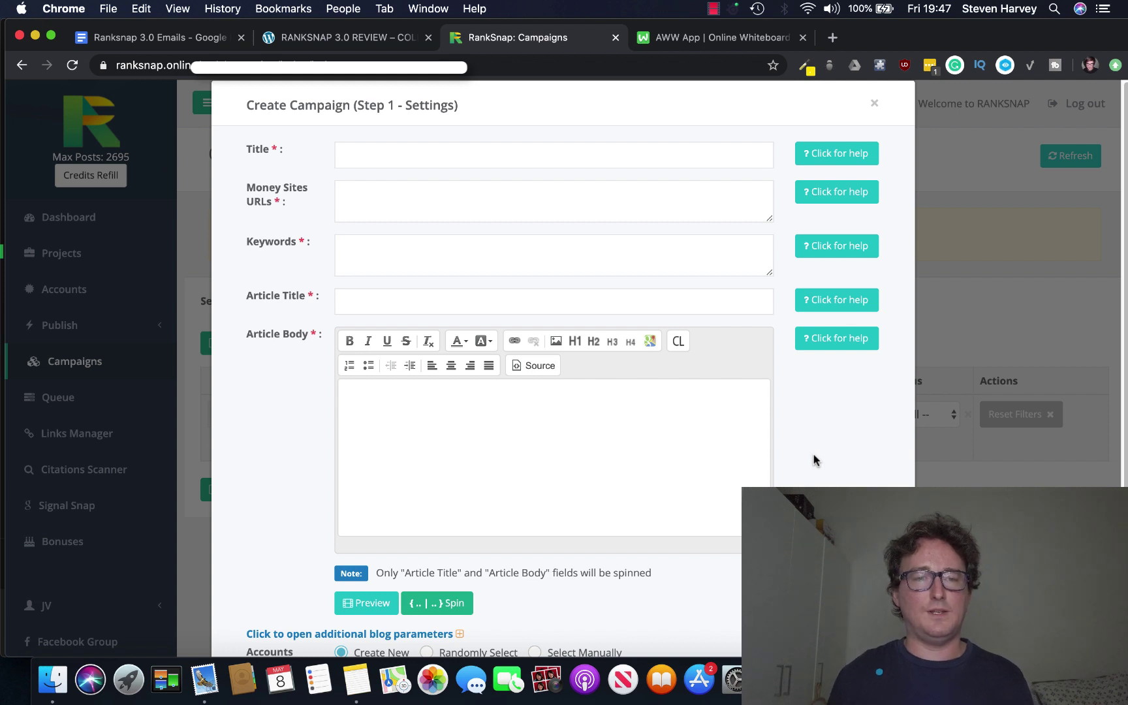
click(451, 160)
key(Down)
key(Return)
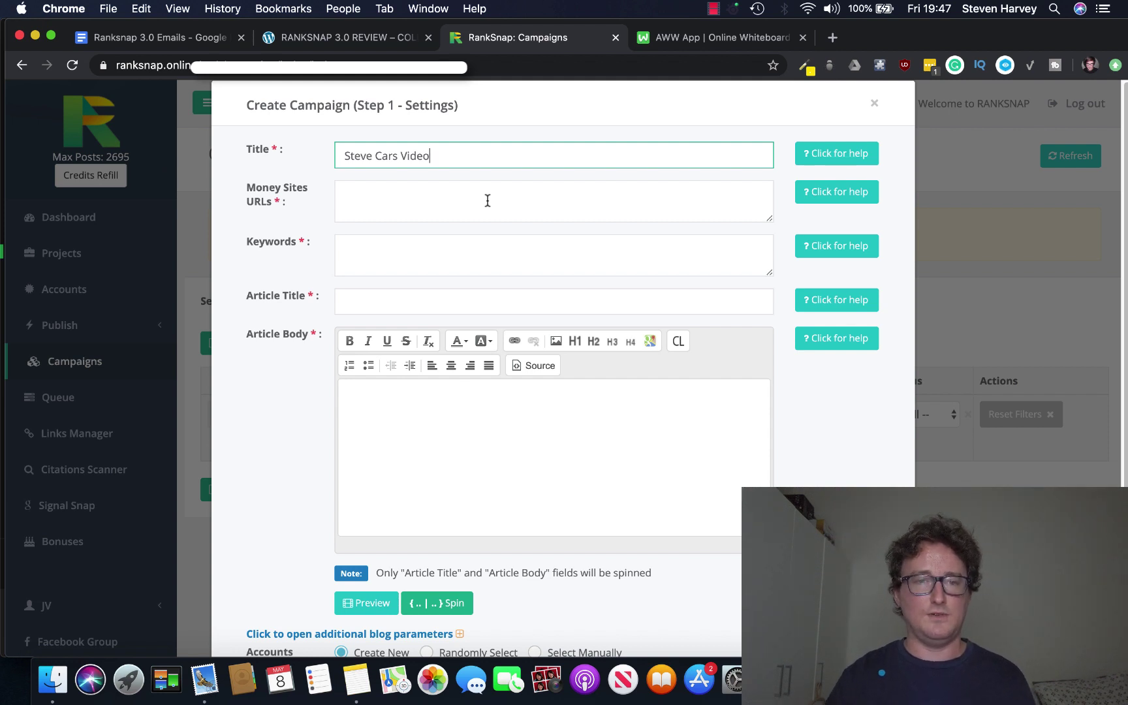
click(486, 200)
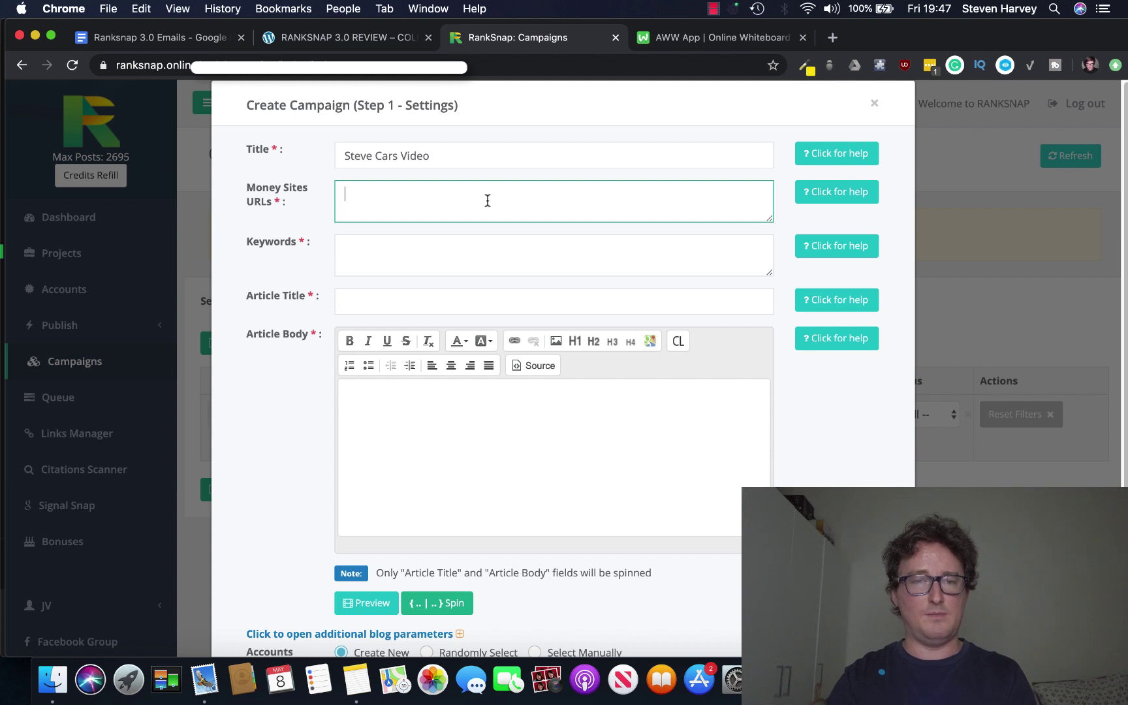
text(collectiv)
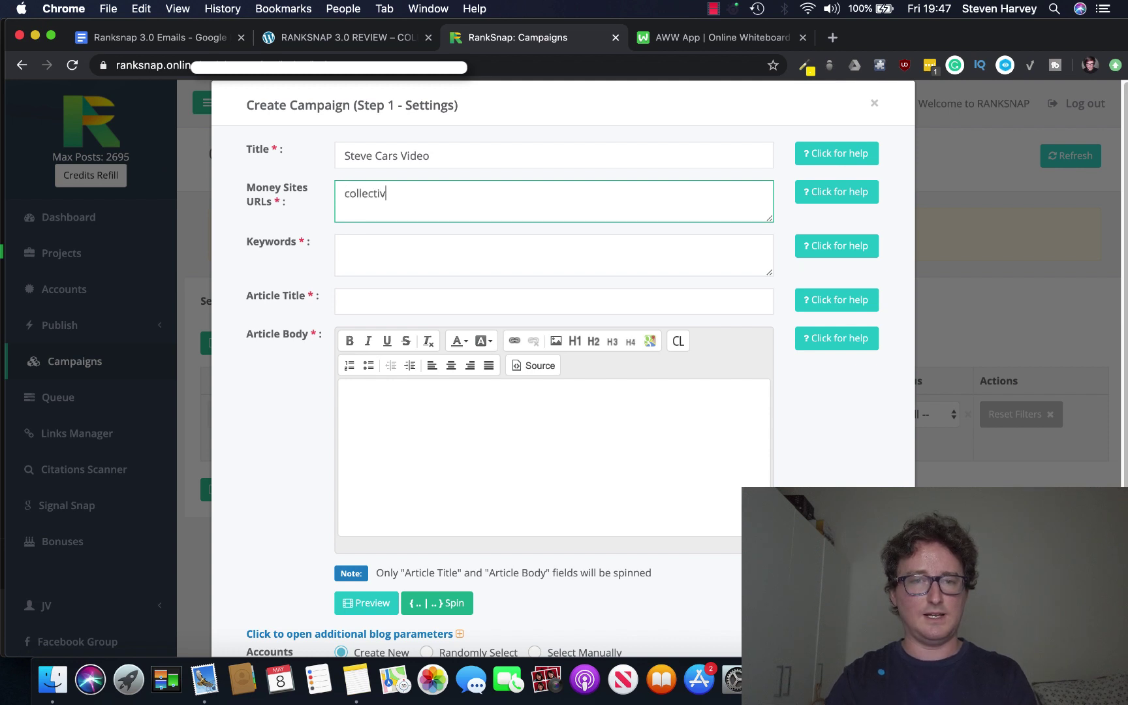
text(emarketingonline.com)
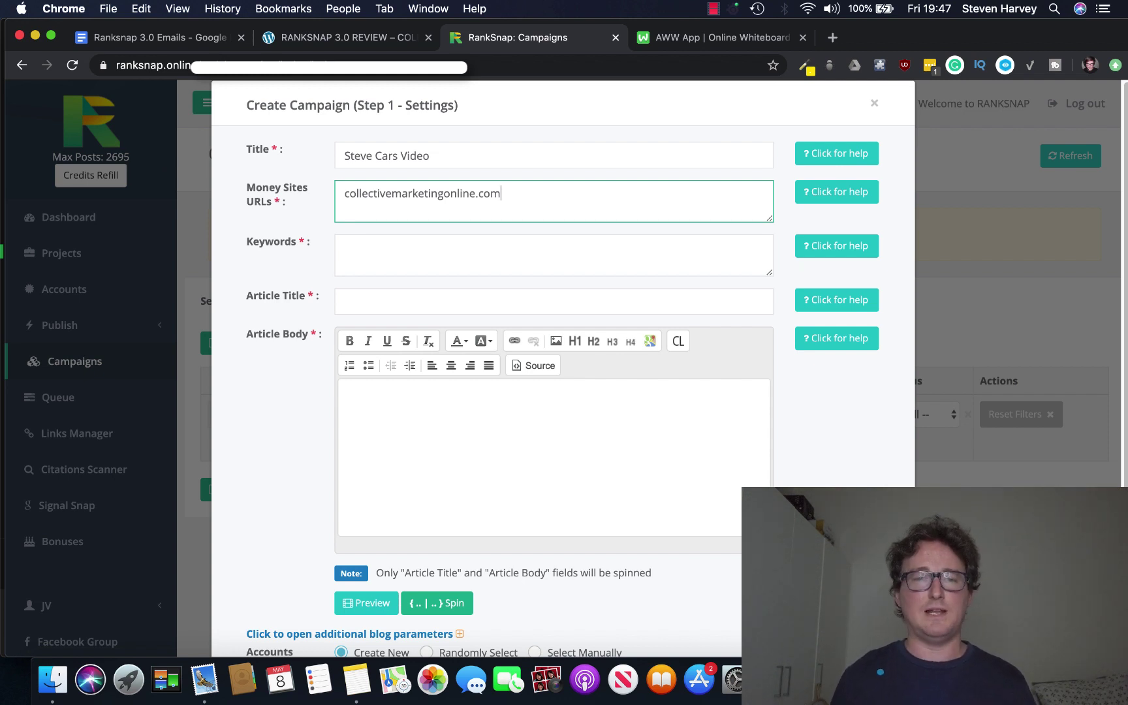
click(343, 193)
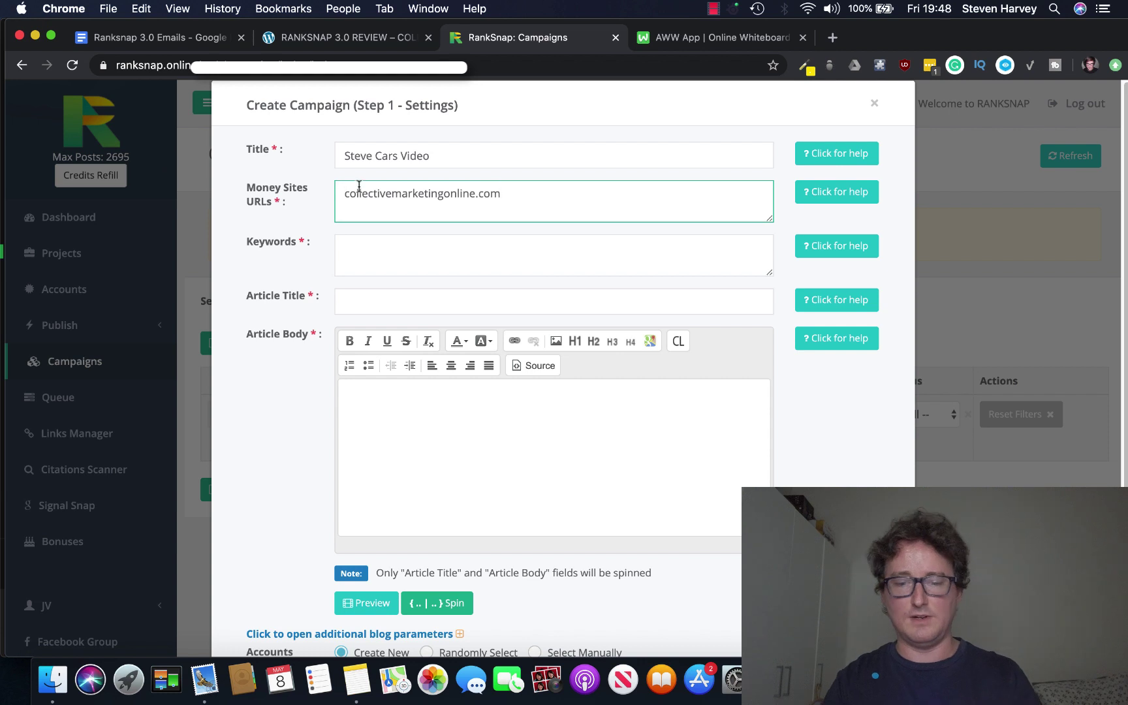
text(http://)
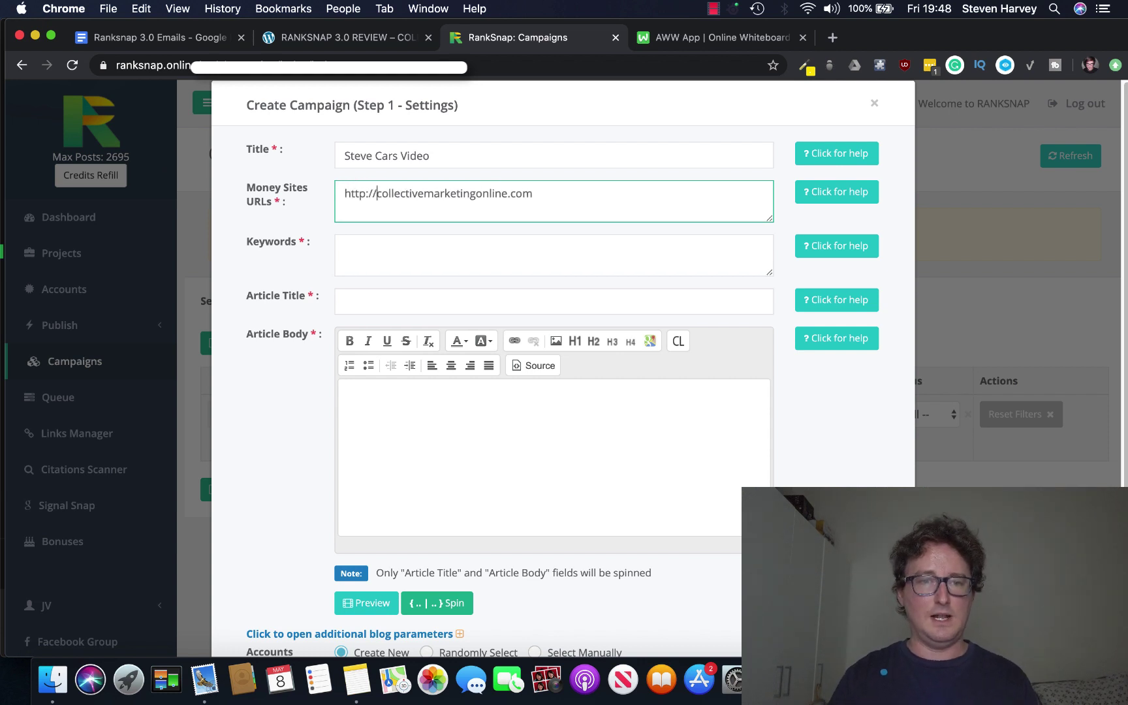
click(547, 239)
click(572, 207)
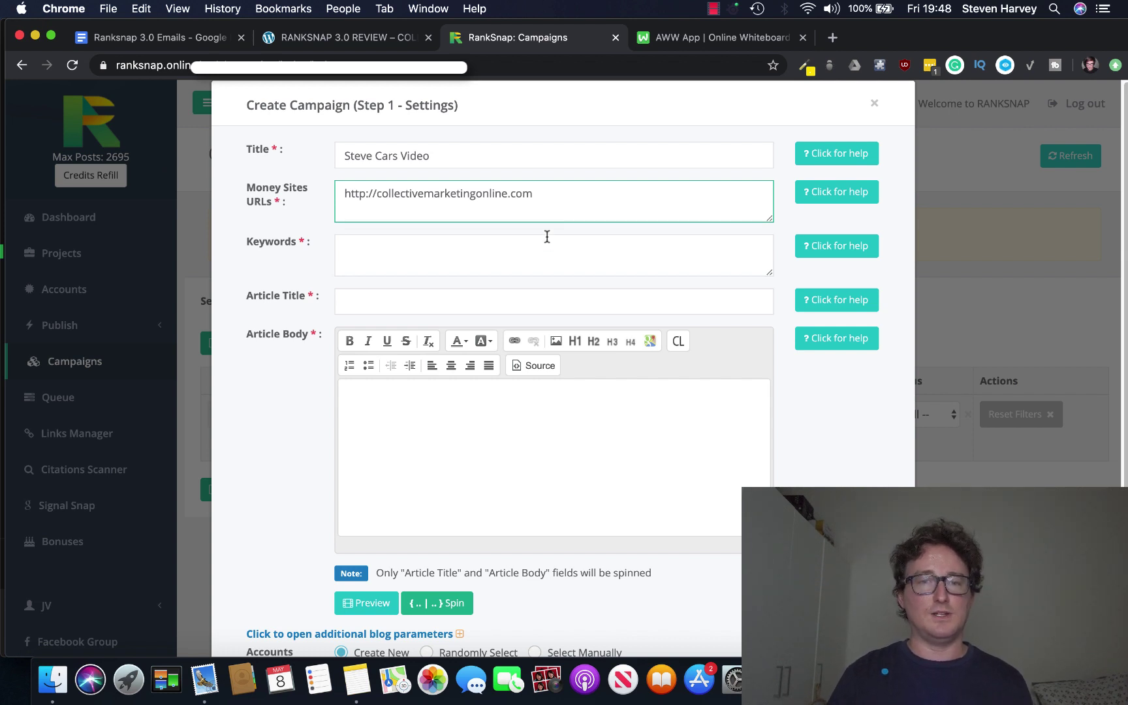
Enter campaign keywords cars, fast cars, ferrari, then switch to the AWW App whiteboard.
click(532, 251)
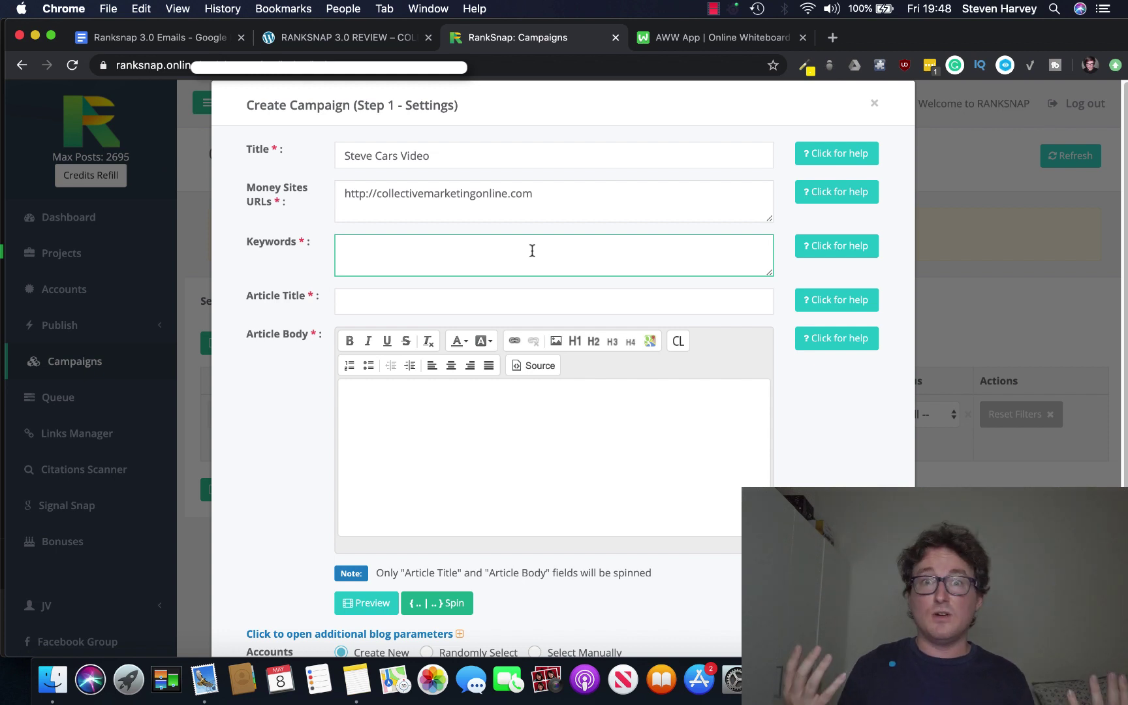
text(cars, fa)
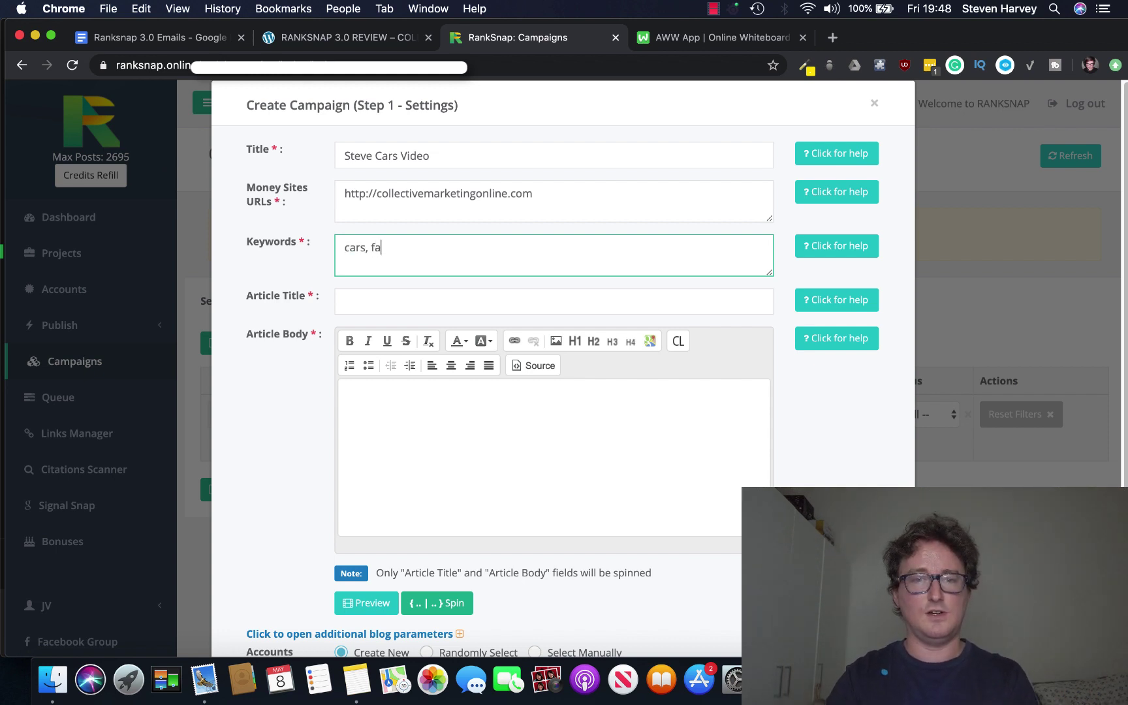
text(st cars, ferrari)
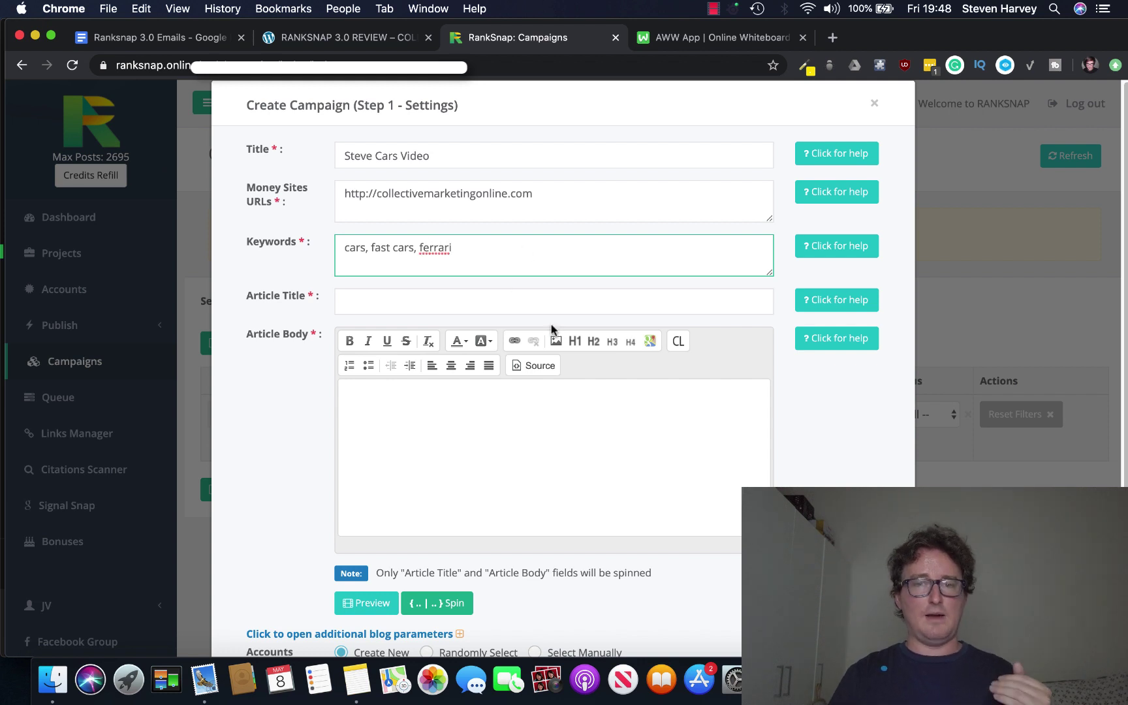
click(835, 406)
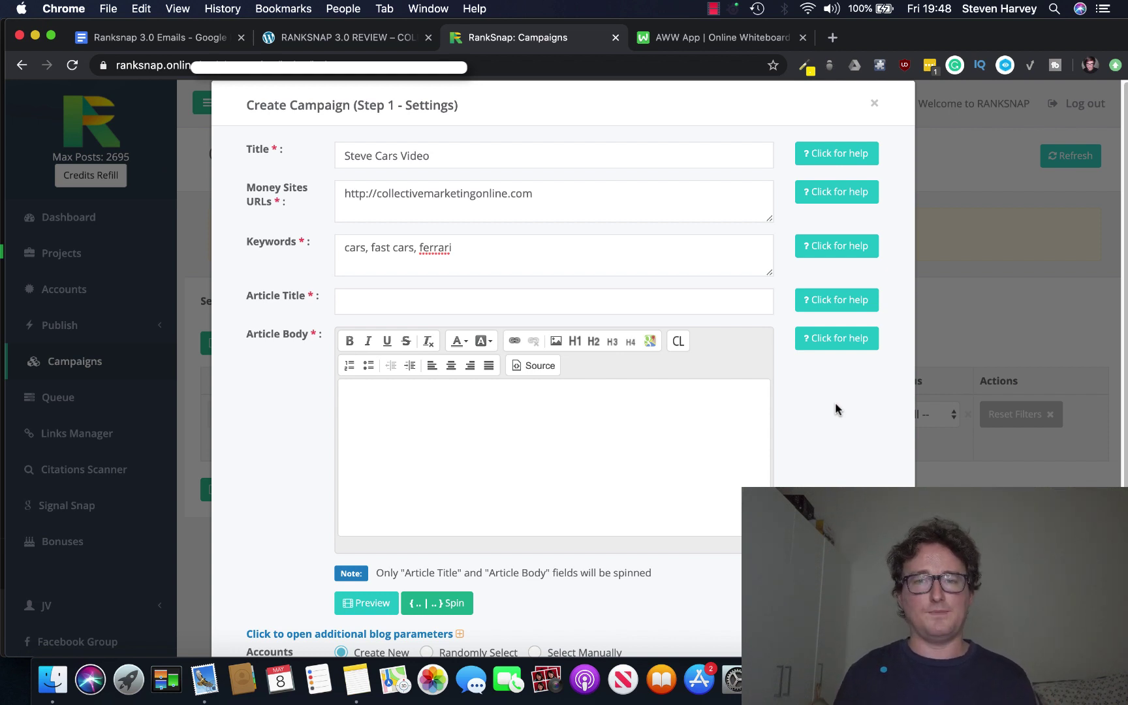
click(694, 44)
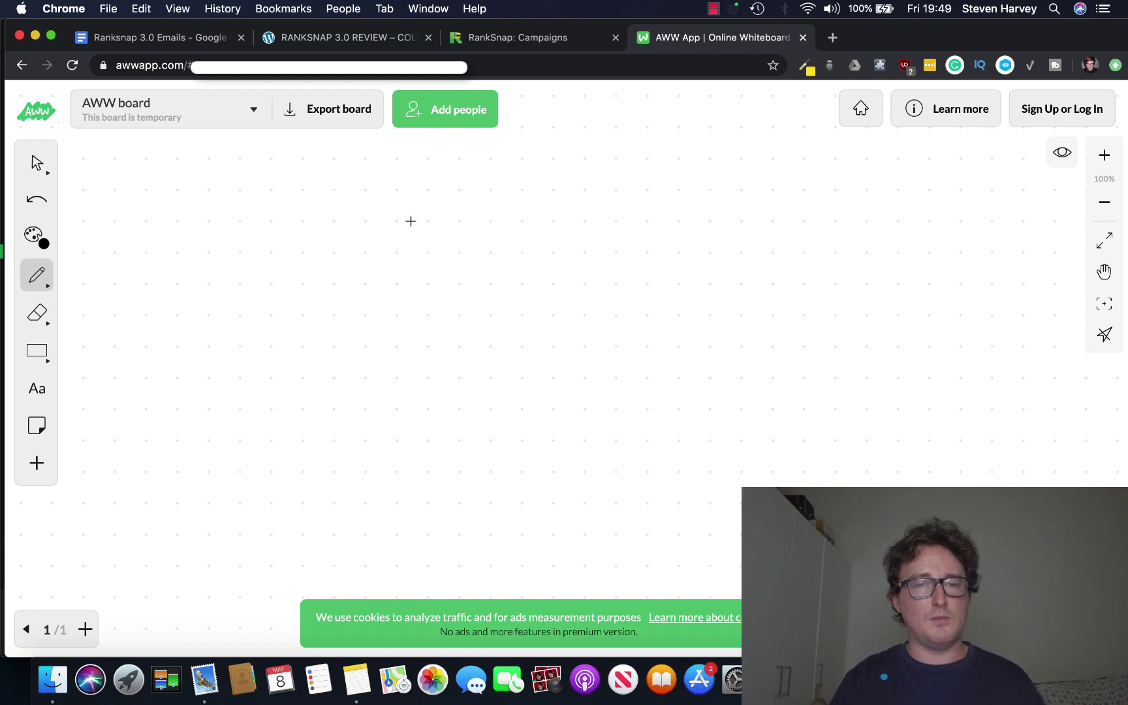
Sketch a WP circle with FB and Twitter branches.
drag(255, 251, 257, 252)
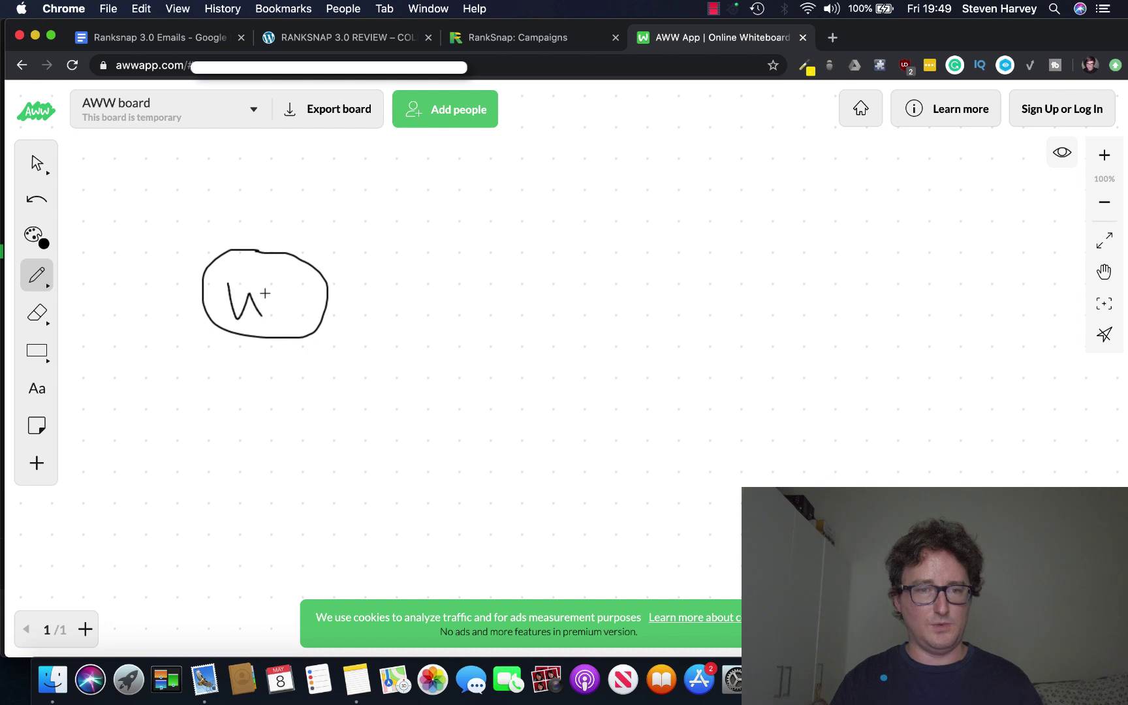
drag(227, 284, 267, 282)
mouse_move(277, 325)
mouse_down()
mouse_move(277, 275)
mouse_move(279, 304)
mouse_up()
mouse_move(226, 253)
mouse_down()
mouse_move(250, 271)
mouse_move(293, 261)
mouse_move(267, 290)
mouse_up()
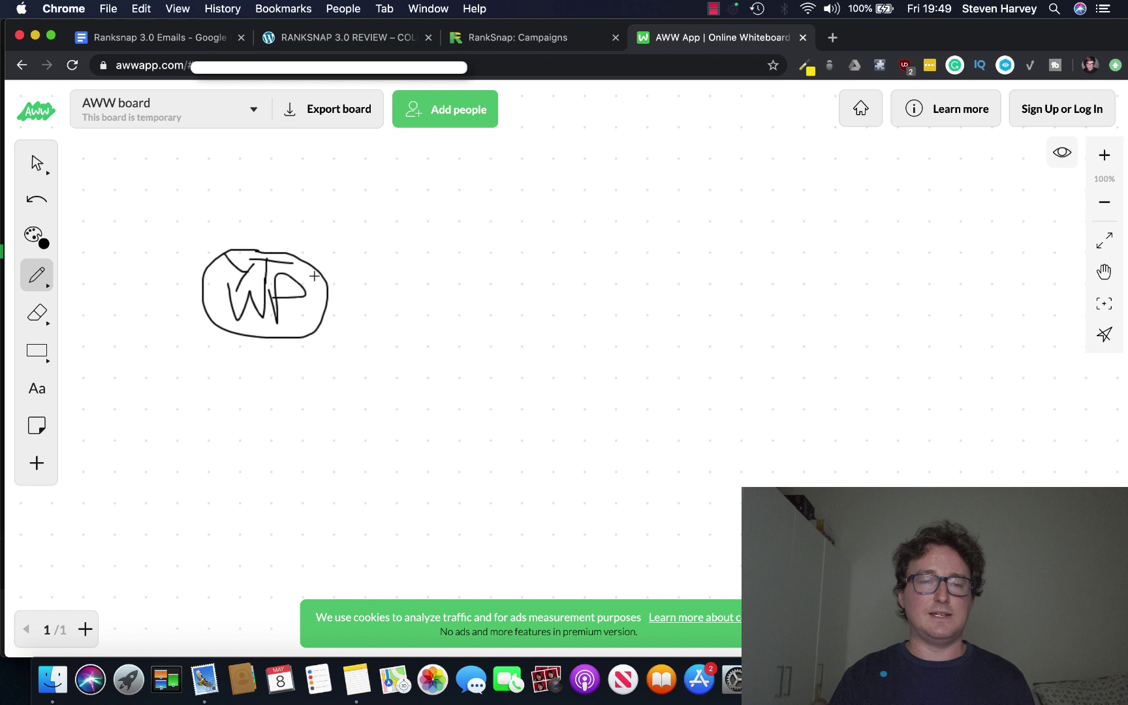
drag(216, 256, 158, 203)
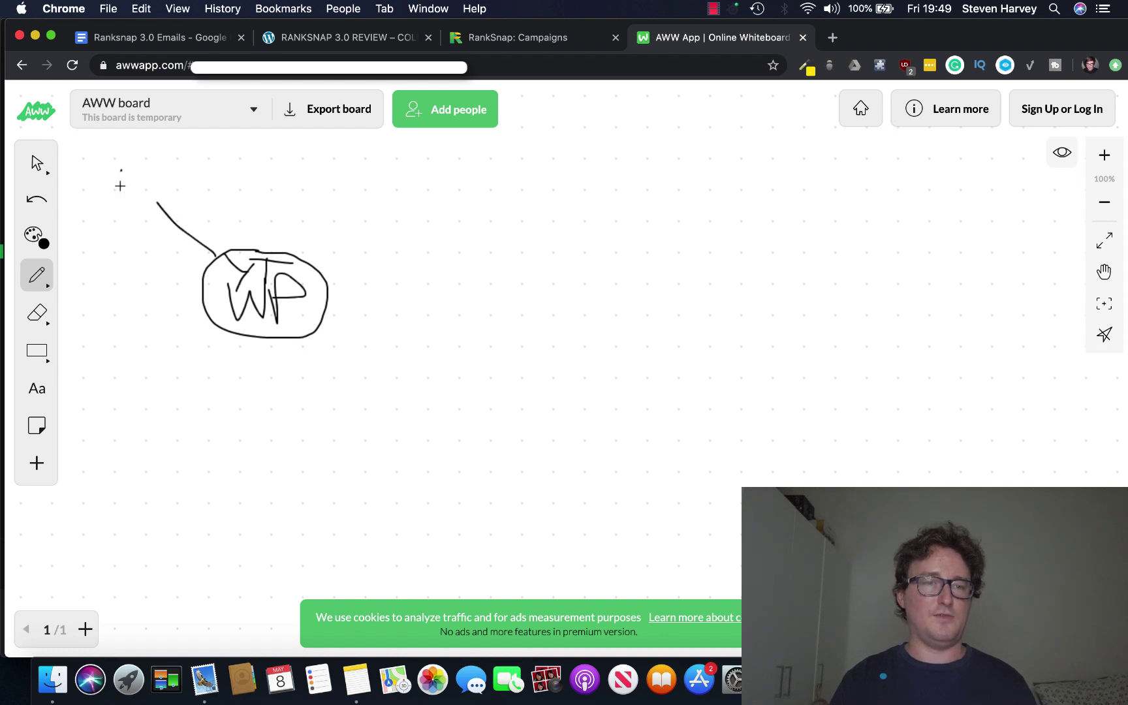
mouse_move(121, 149)
mouse_down()
mouse_move(121, 192)
mouse_move(148, 171)
mouse_up()
mouse_move(113, 152)
mouse_down()
mouse_move(150, 146)
mouse_move(140, 201)
mouse_move(131, 194)
mouse_up()
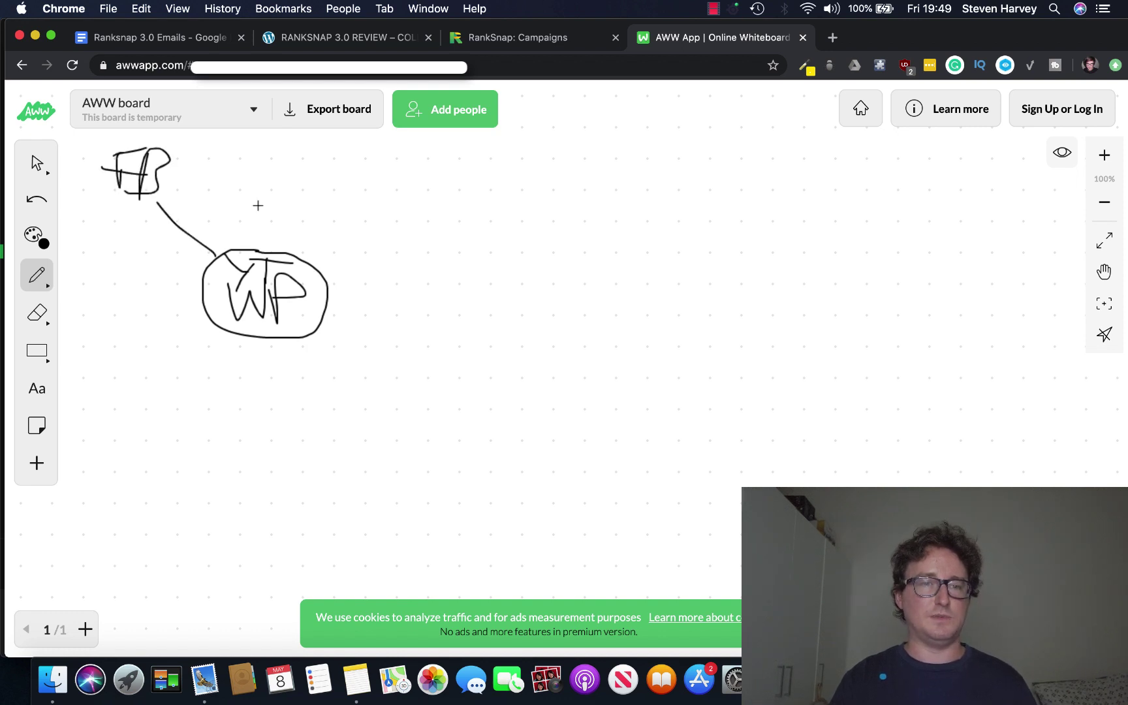
drag(271, 252, 271, 181)
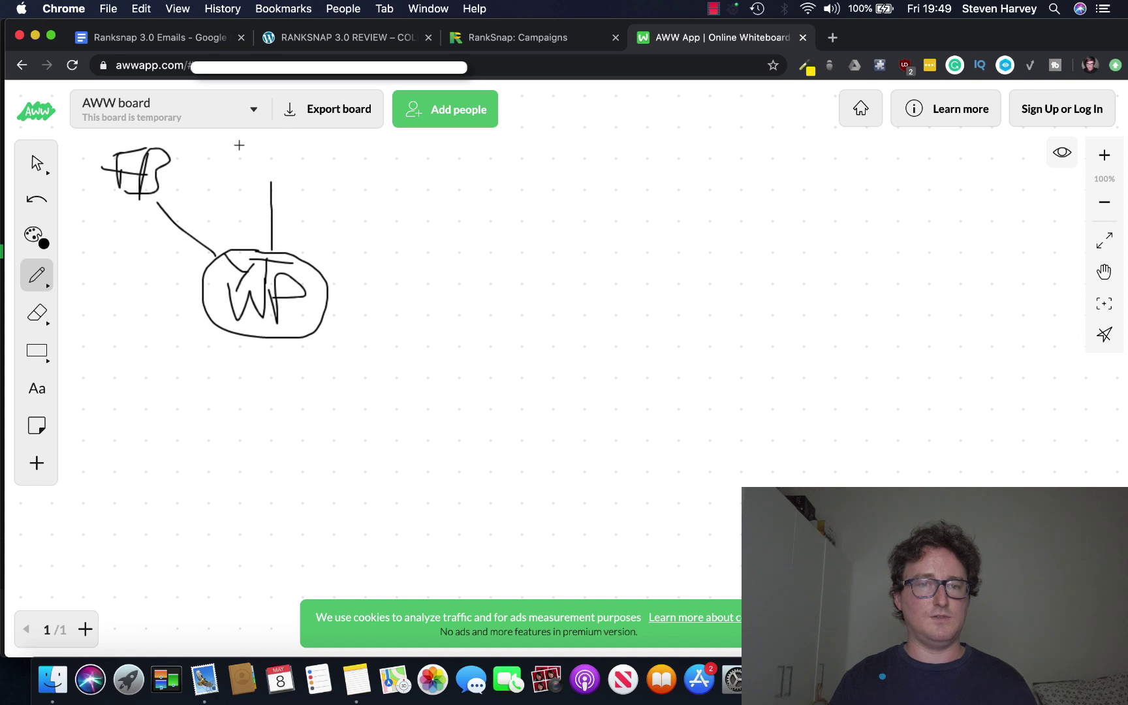
drag(232, 144, 268, 143)
mouse_move(251, 146)
mouse_down()
mouse_move(253, 173)
mouse_move(306, 182)
mouse_up()
mouse_move(319, 150)
mouse_down()
mouse_move(320, 184)
mouse_move(436, 190)
mouse_up()
Add a lower-right branch, Reddit below and Pinterest left of the WP circle.
mouse_move(319, 327)
mouse_down()
mouse_move(385, 350)
mouse_move(472, 359)
mouse_up()
mouse_move(447, 364)
mouse_down()
mouse_move(431, 395)
mouse_move(554, 422)
mouse_up()
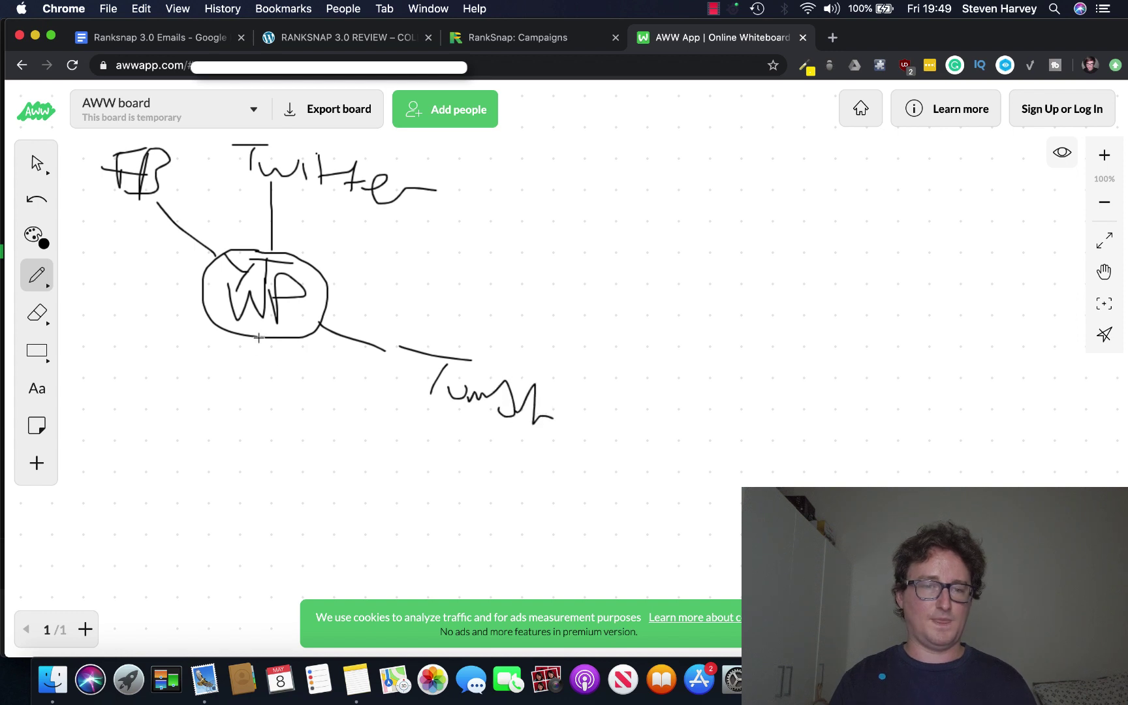
drag(260, 337, 248, 382)
mouse_move(216, 401)
mouse_down()
mouse_move(221, 423)
mouse_move(344, 440)
mouse_move(352, 455)
mouse_move(397, 441)
mouse_up()
drag(196, 303, 76, 360)
mouse_move(76, 316)
mouse_down()
mouse_move(77, 346)
mouse_move(103, 365)
mouse_up()
drag(112, 369, 191, 382)
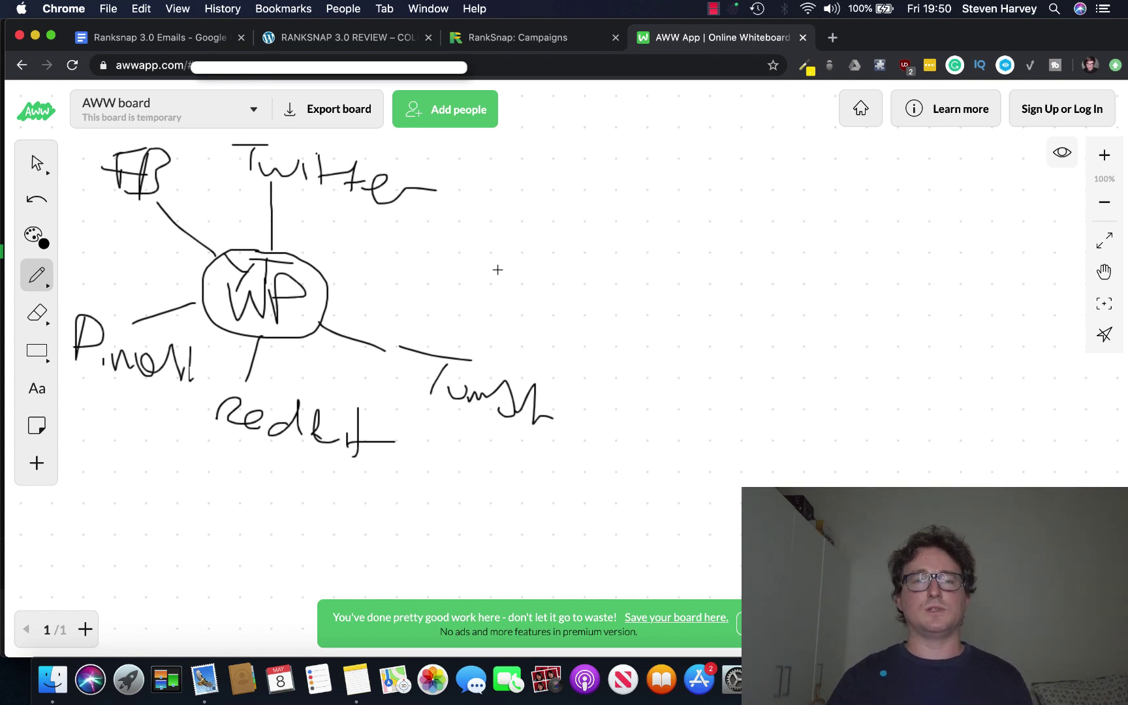
Handwrite a 'Tier A' heading at the top and draw an empty circle on the right.
drag(533, 96, 609, 98)
mouse_move(558, 104)
mouse_down()
mouse_move(558, 139)
mouse_move(658, 123)
mouse_move(666, 136)
mouse_up()
drag(705, 128, 732, 139)
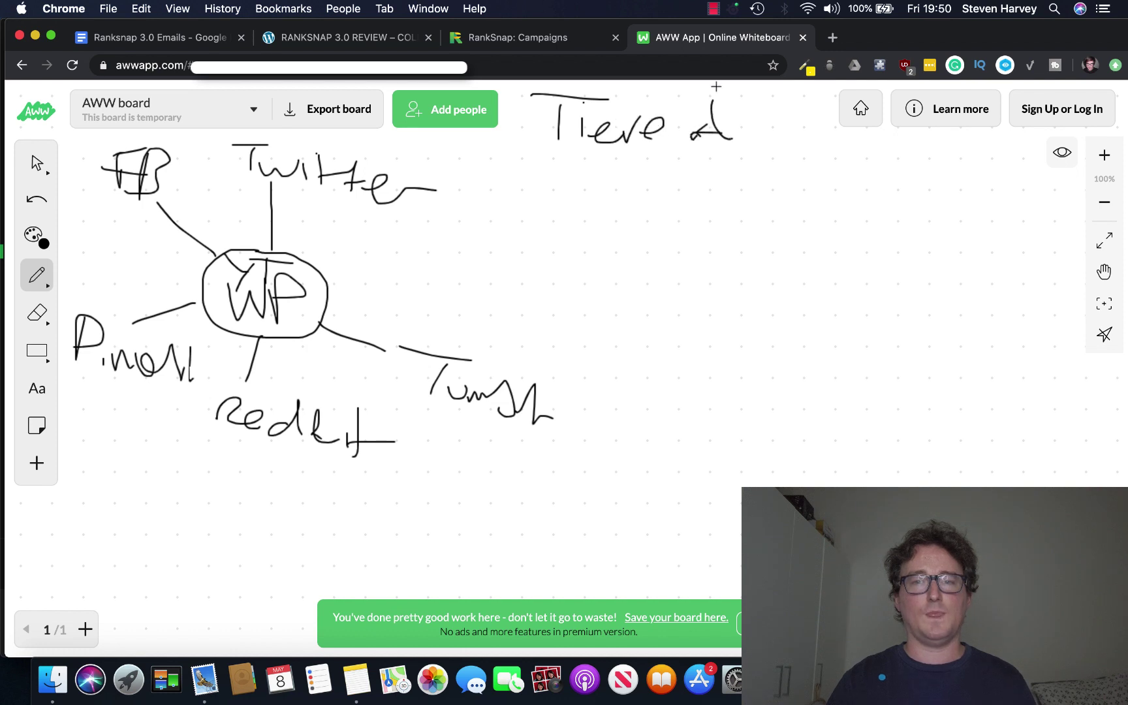
drag(716, 86, 728, 155)
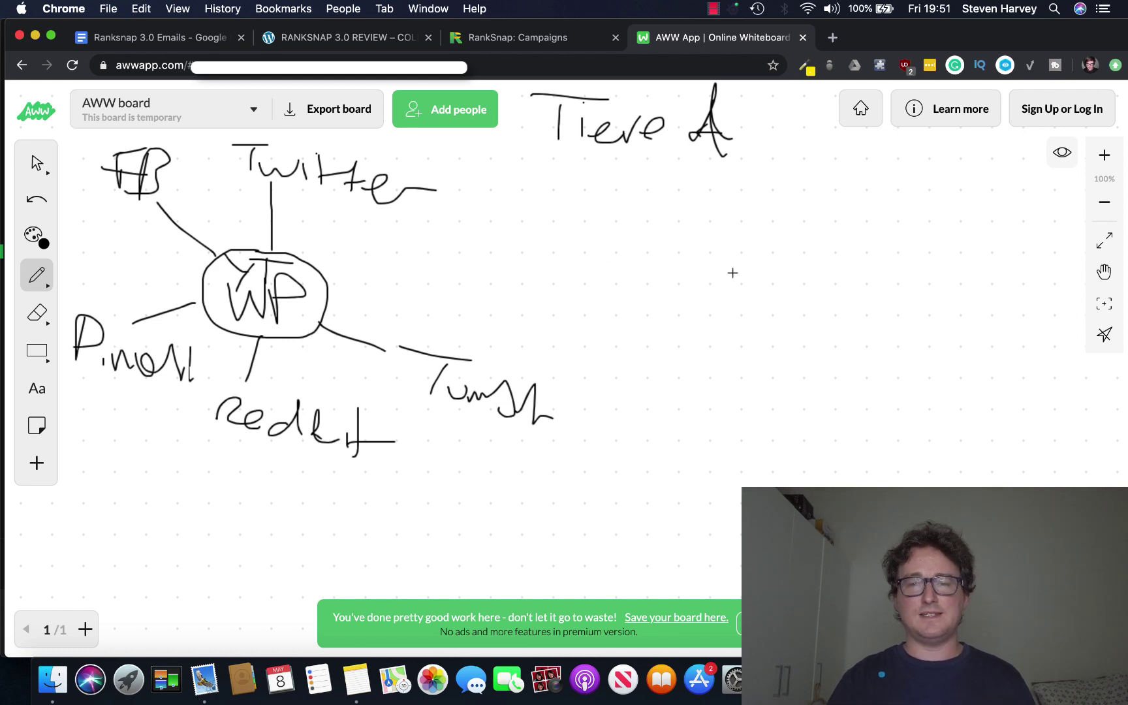
drag(736, 260, 747, 262)
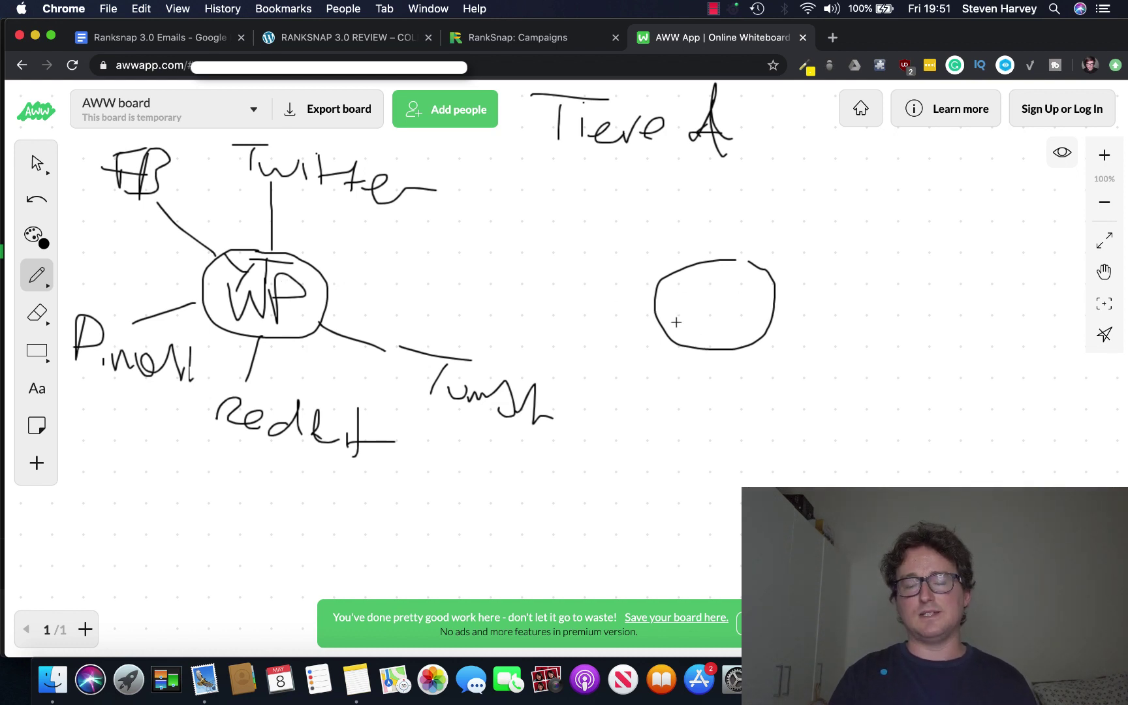
Label the right circle WP HighA and draw branches radiating from it.
mouse_move(675, 284)
mouse_down()
mouse_move(716, 282)
mouse_move(712, 305)
mouse_move(678, 342)
mouse_move(721, 331)
mouse_move(729, 344)
mouse_move(746, 311)
mouse_move(758, 341)
mouse_up()
drag(737, 331, 785, 326)
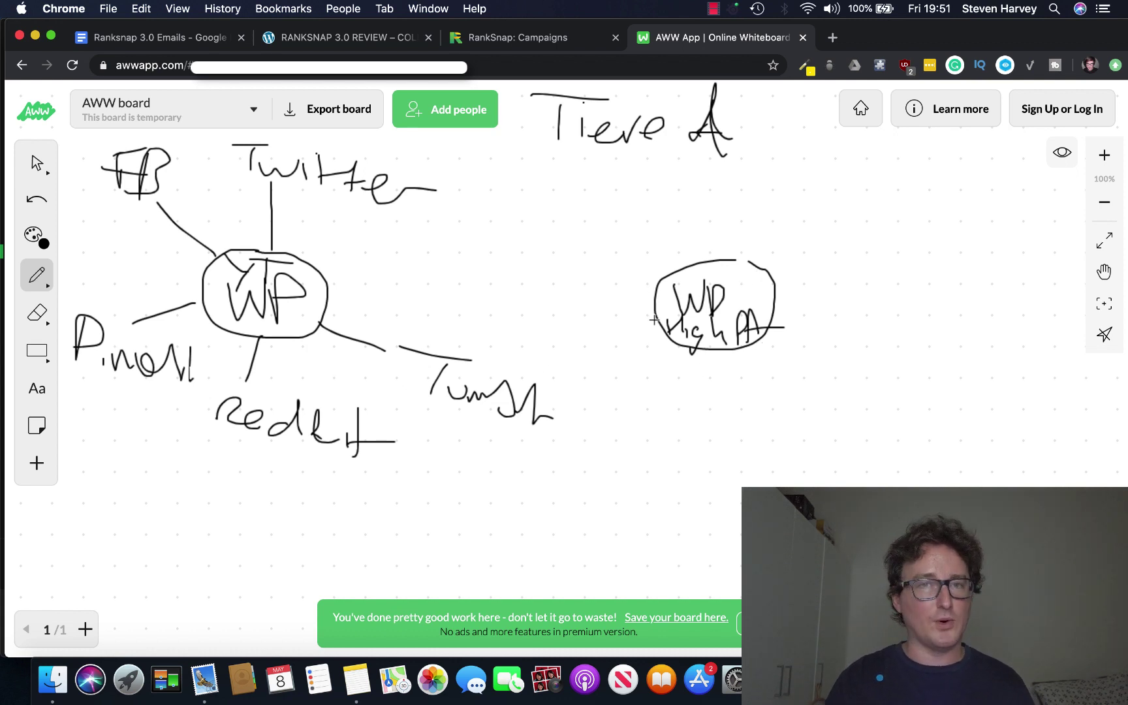
drag(601, 241, 629, 281)
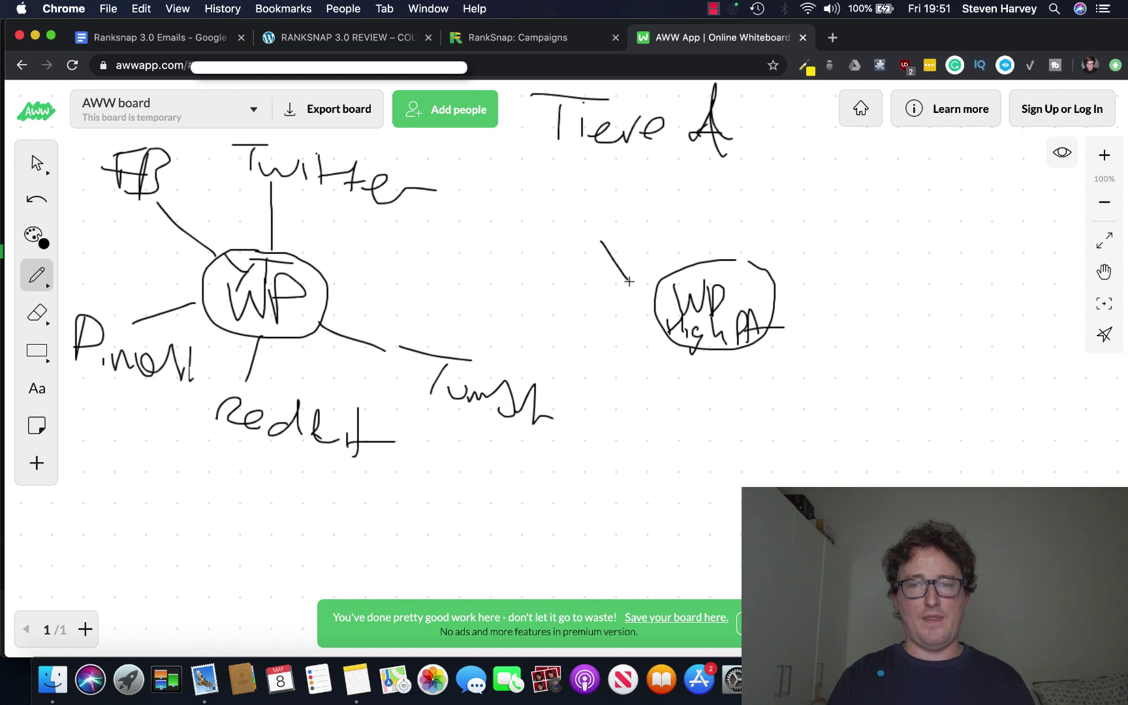
drag(782, 217, 760, 256)
drag(767, 301, 862, 333)
drag(742, 353, 776, 448)
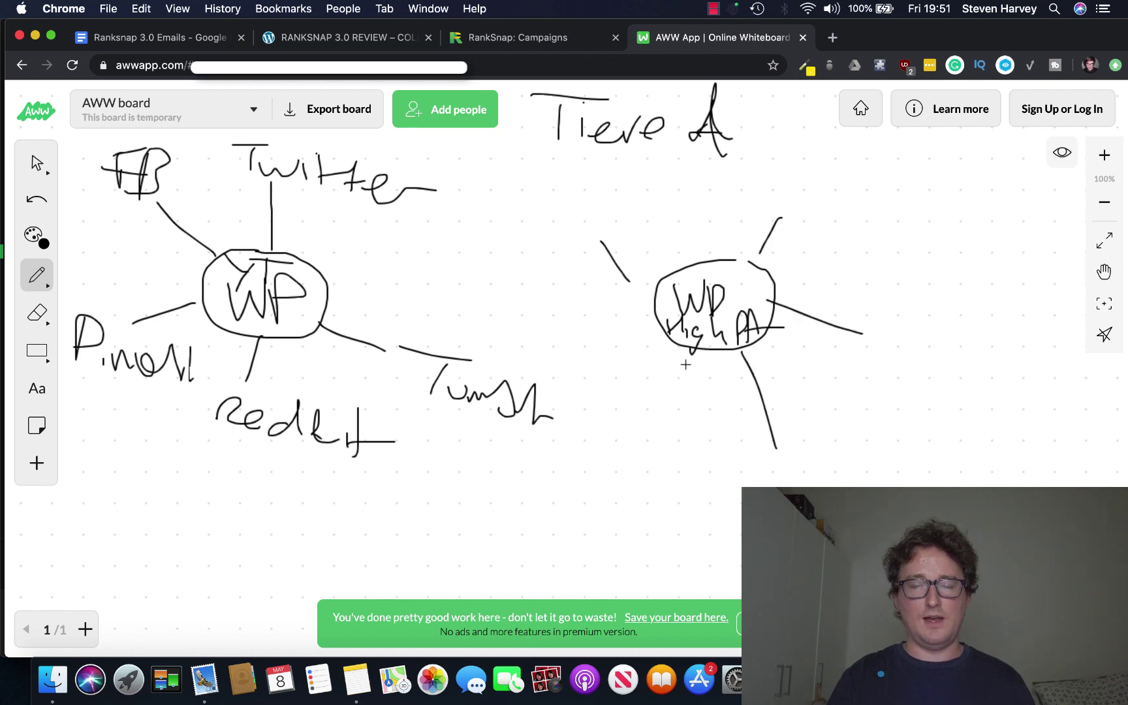
drag(686, 353, 642, 420)
Write Tumblr, Twitter and WP labels around the right circle.
mouse_move(563, 188)
mouse_down()
mouse_move(631, 205)
mouse_move(589, 199)
mouse_up()
mouse_move(572, 202)
mouse_down()
mouse_move(575, 224)
mouse_move(642, 220)
mouse_up()
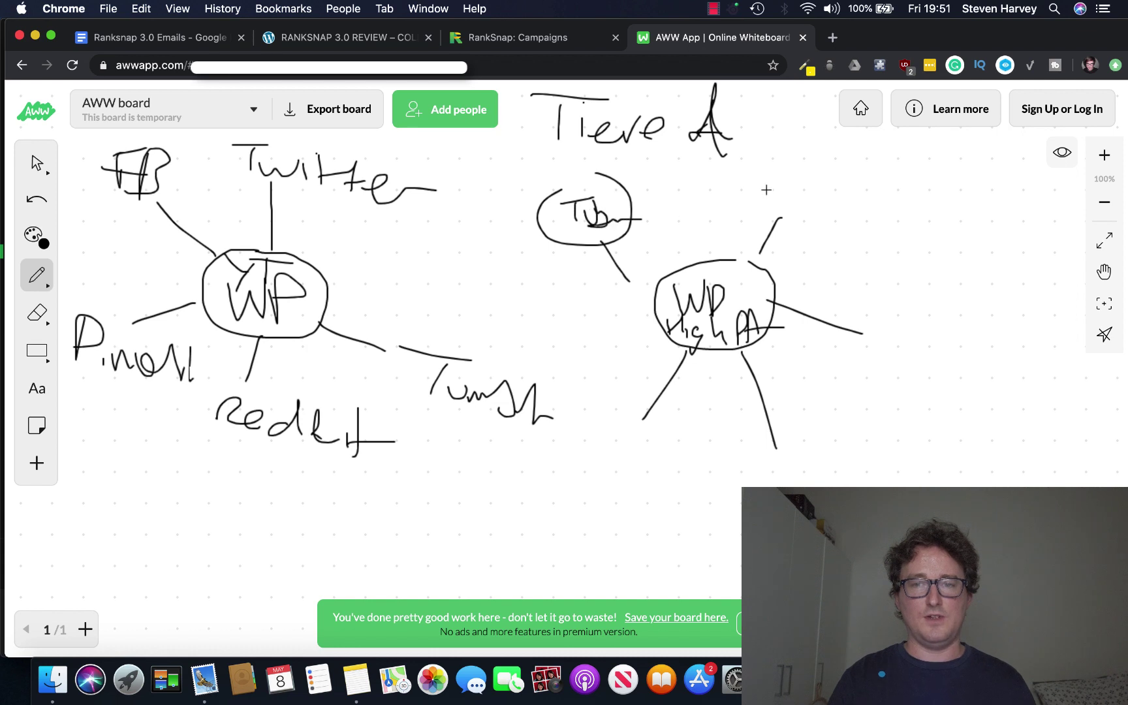
drag(757, 180, 808, 181)
mouse_move(783, 186)
mouse_down()
mouse_move(779, 211)
mouse_move(826, 212)
mouse_move(857, 229)
mouse_up()
drag(865, 221, 914, 224)
mouse_move(887, 316)
mouse_down()
mouse_move(945, 310)
mouse_move(948, 371)
mouse_up()
drag(948, 308, 953, 348)
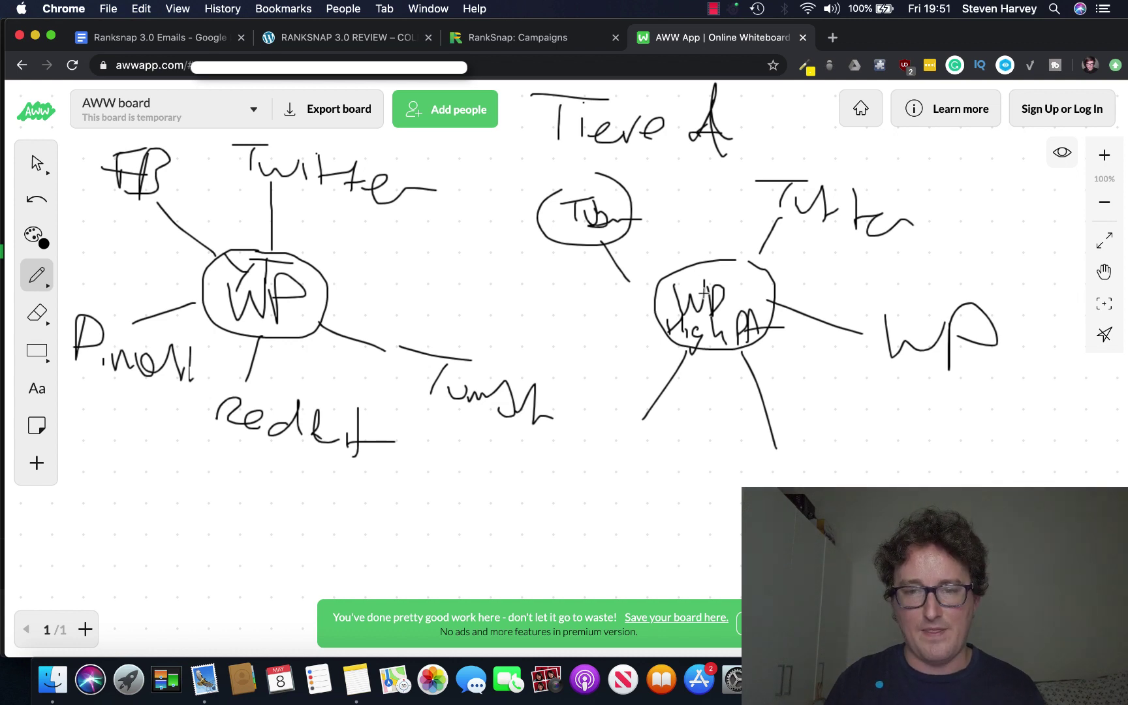
Double-link the two WP circles and connect Tumblr, Twitter and WP to the right circle.
drag(668, 308, 304, 307)
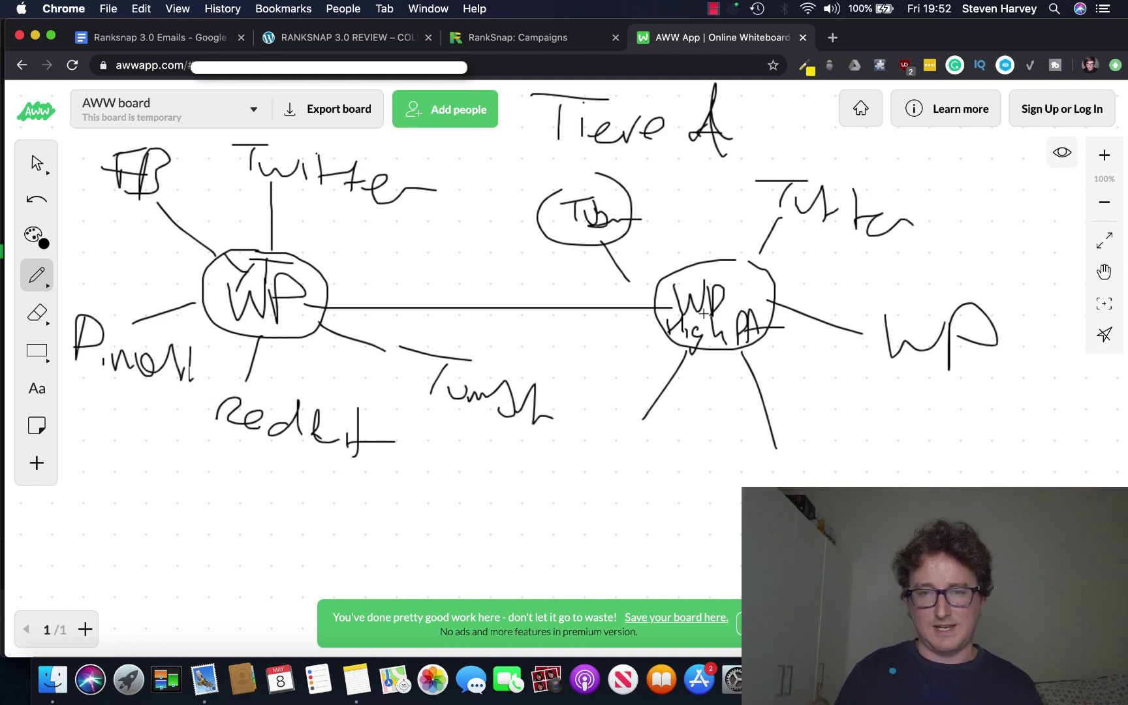
drag(679, 319, 242, 314)
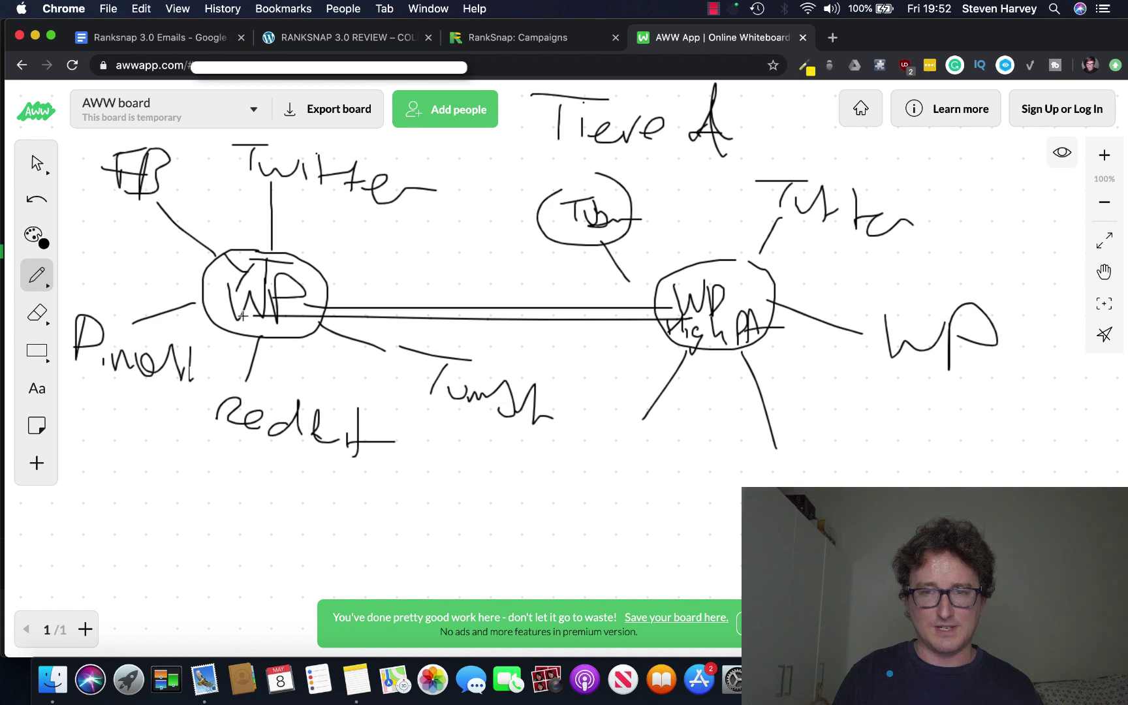
drag(589, 212, 692, 315)
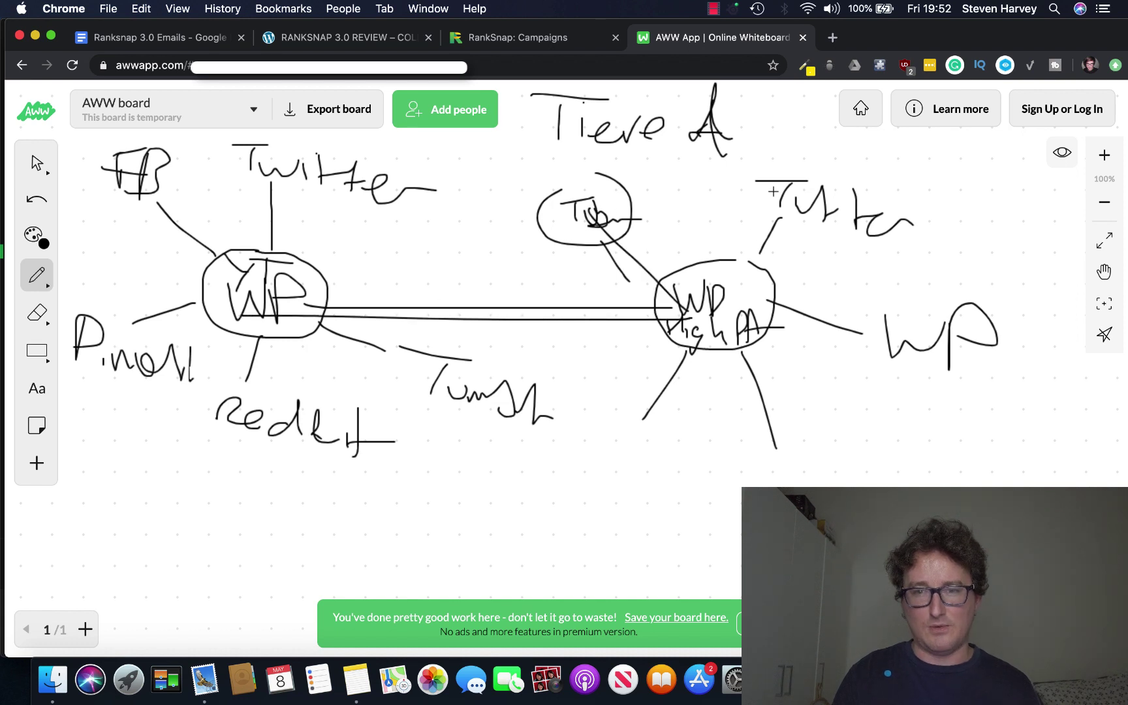
drag(767, 215, 725, 300)
drag(870, 321, 742, 284)
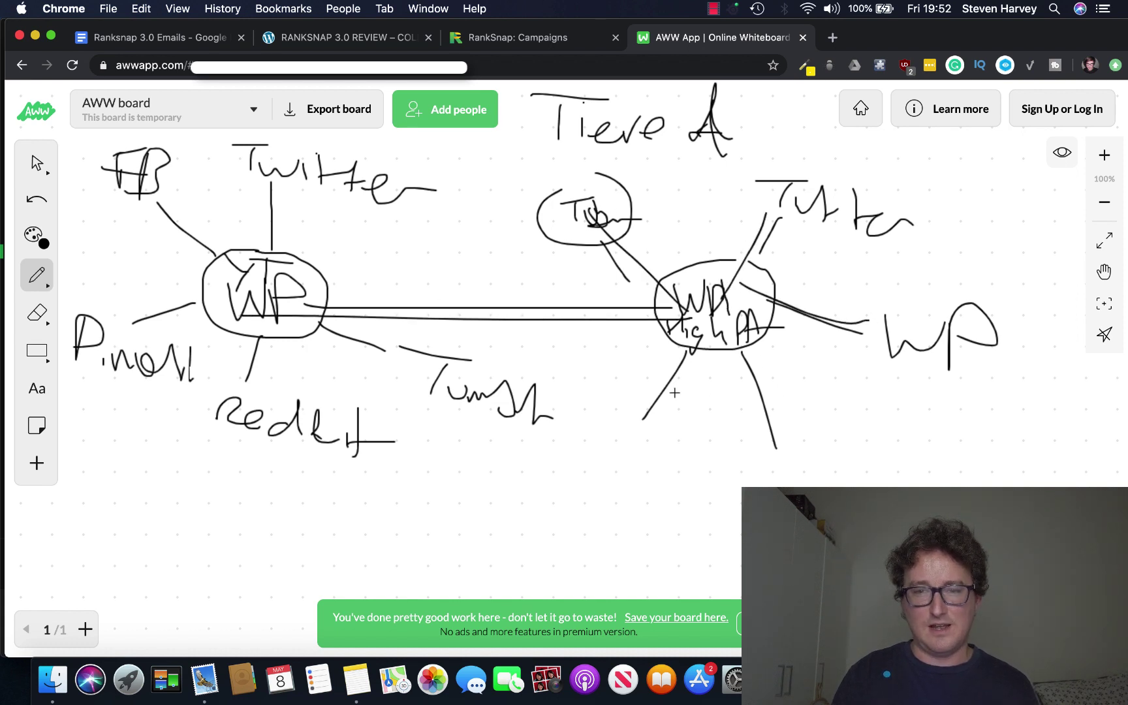
drag(675, 393, 706, 298)
Sketch another site at the bottom right and link it to the right circle.
drag(955, 471, 894, 488)
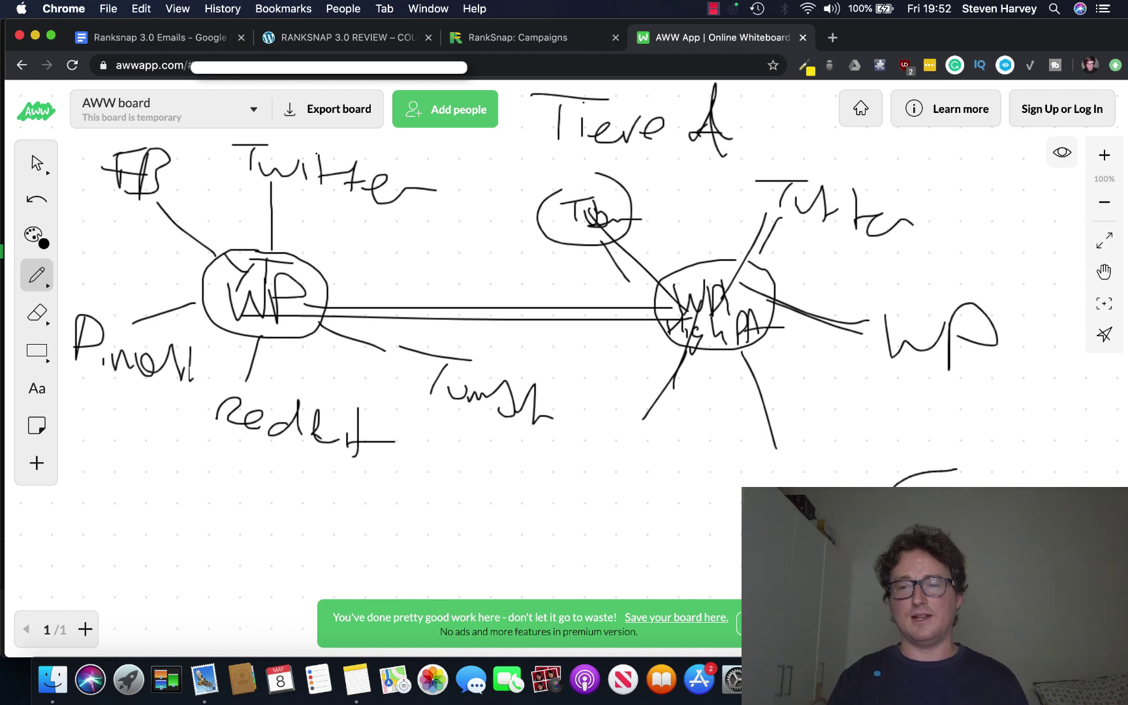
drag(974, 477, 995, 489)
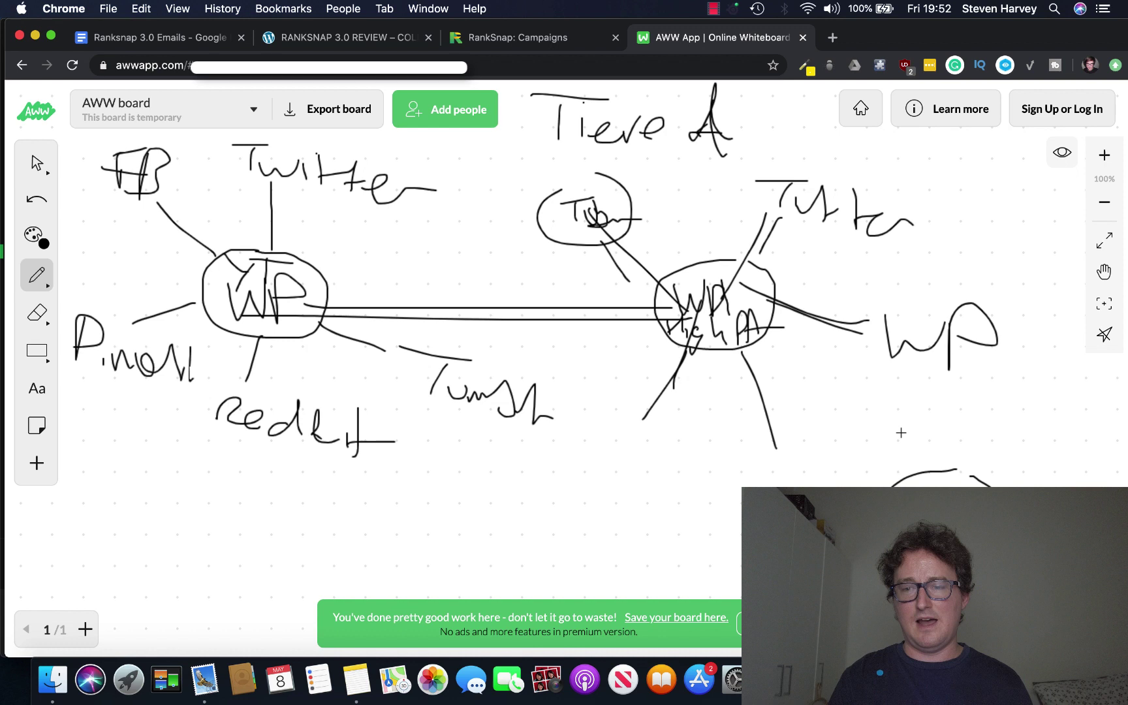
drag(901, 432, 921, 488)
drag(1012, 446, 976, 485)
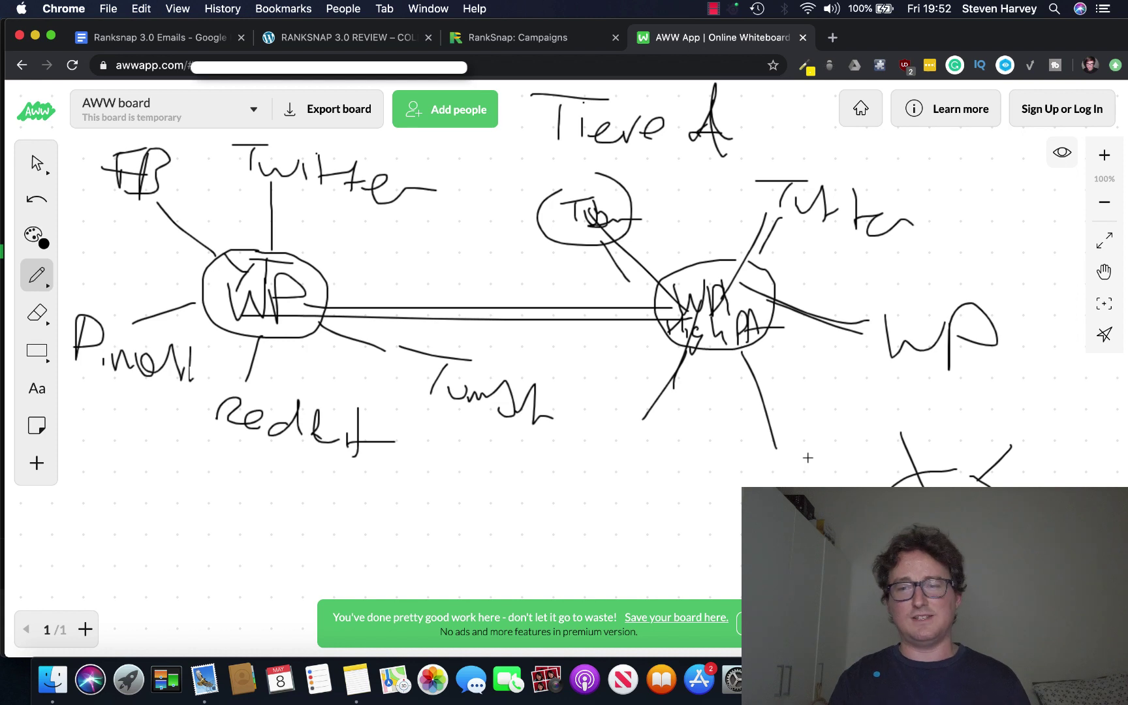
drag(892, 485, 744, 350)
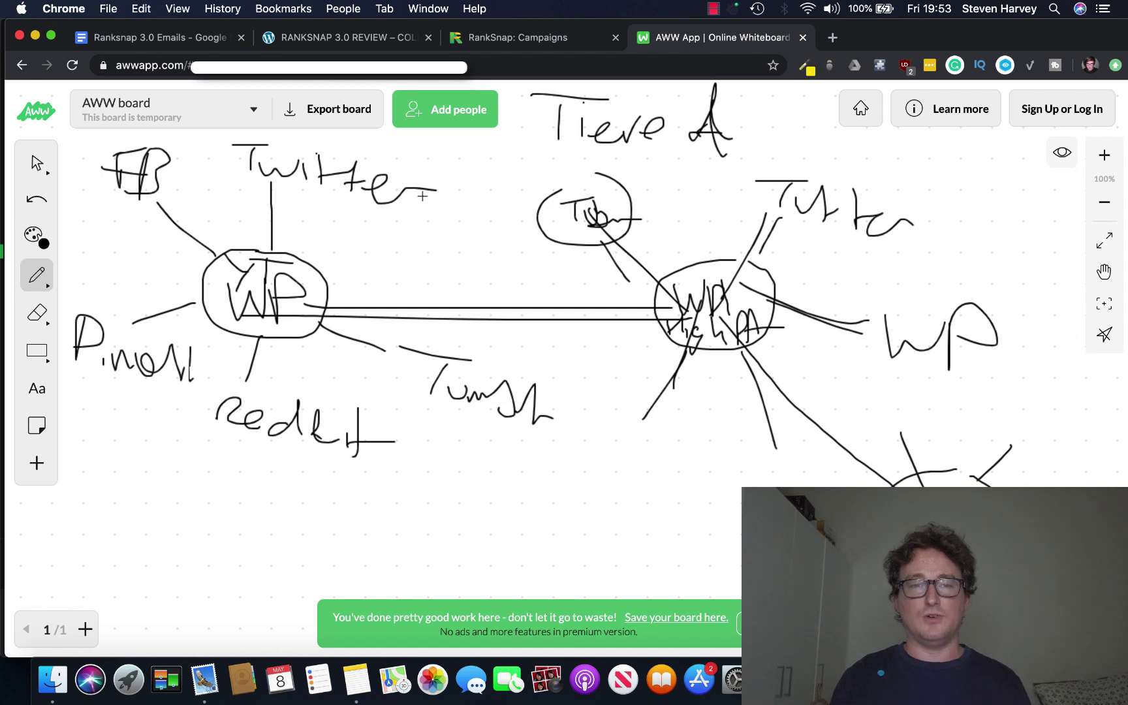
Draw loops around the left WP cluster, the right WP HighA cluster and far-right WP.
drag(412, 181, 476, 256)
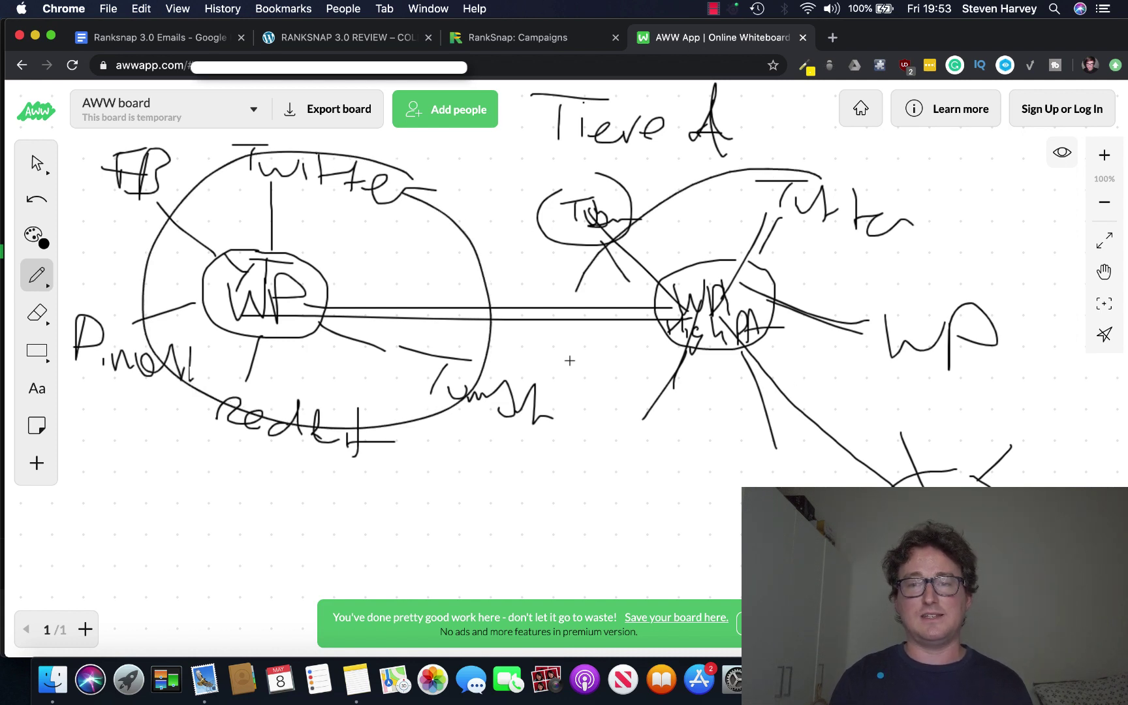
drag(794, 170, 857, 222)
mouse_move(1012, 322)
mouse_down()
mouse_move(844, 487)
mouse_move(1049, 404)
mouse_up()
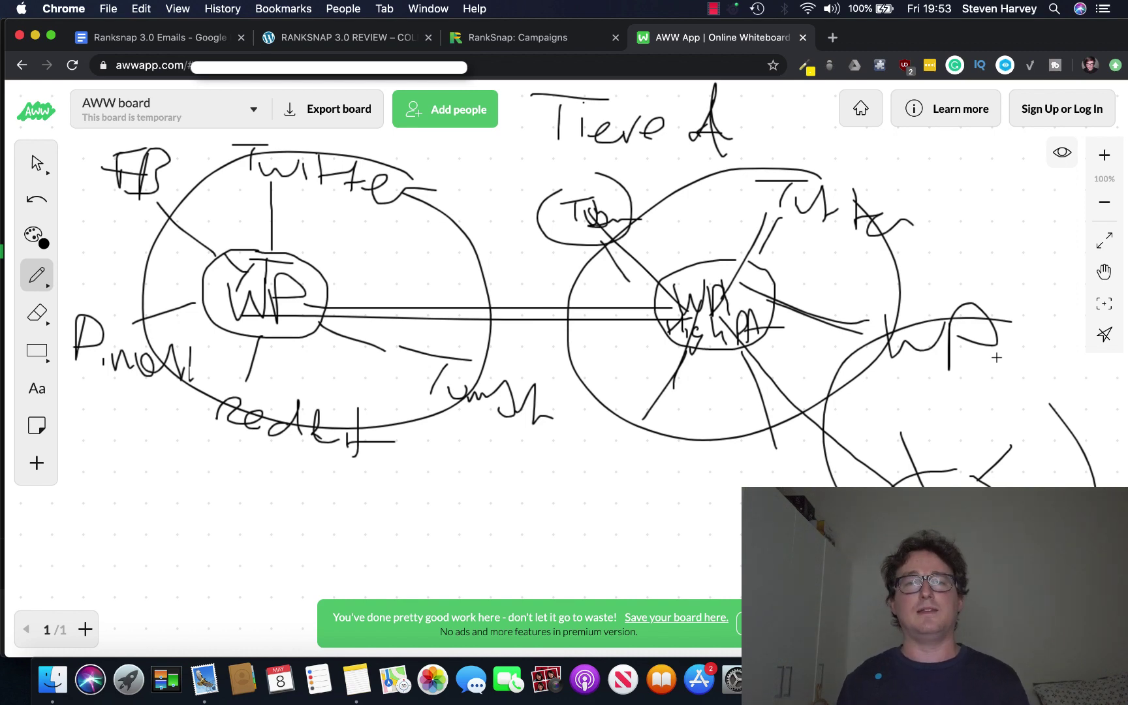
Back in the campaign form, add 'sports cars' after ferrari in the keywords.
click(570, 44)
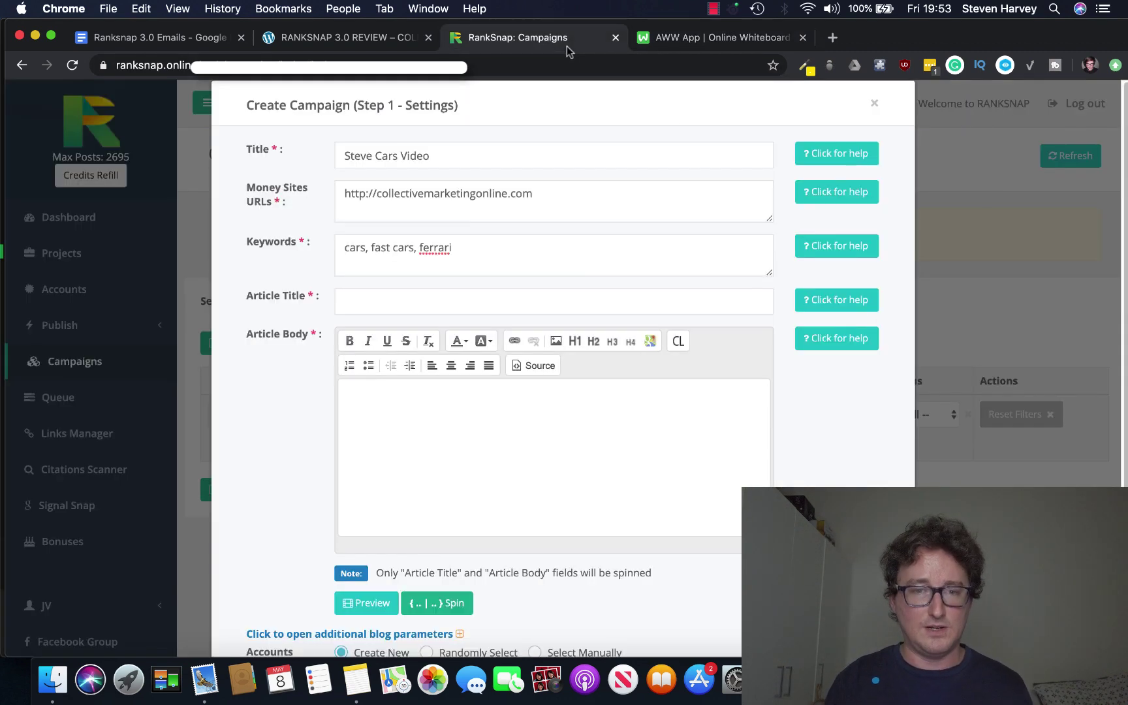
click(691, 44)
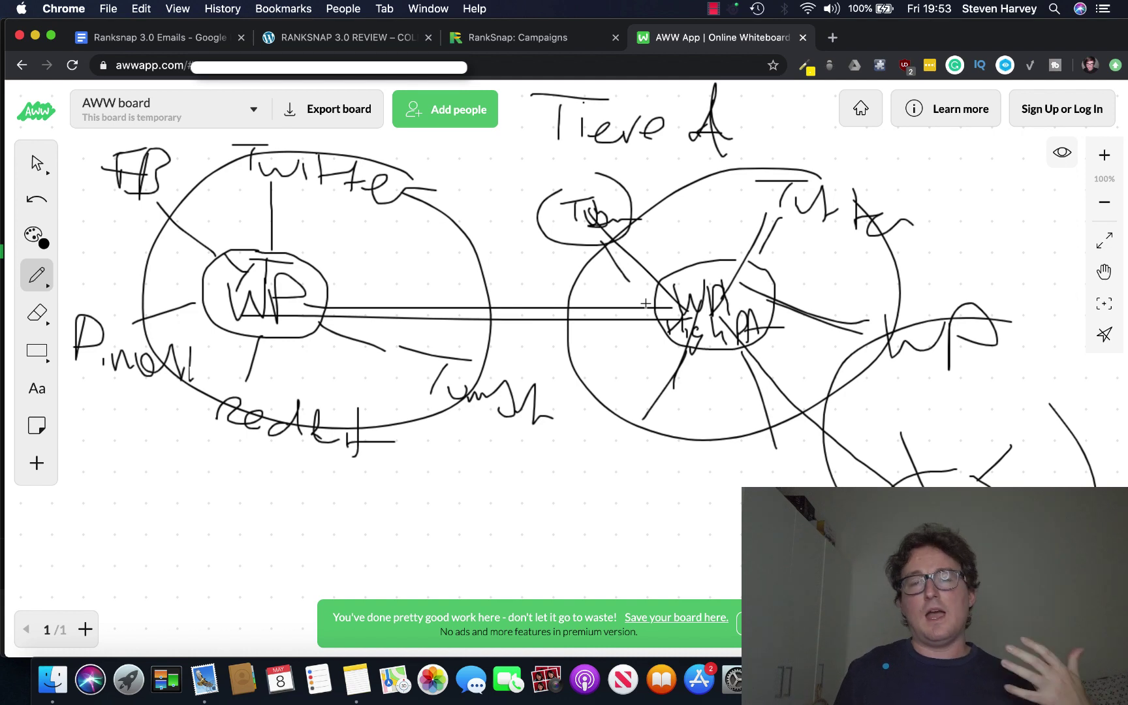
click(529, 44)
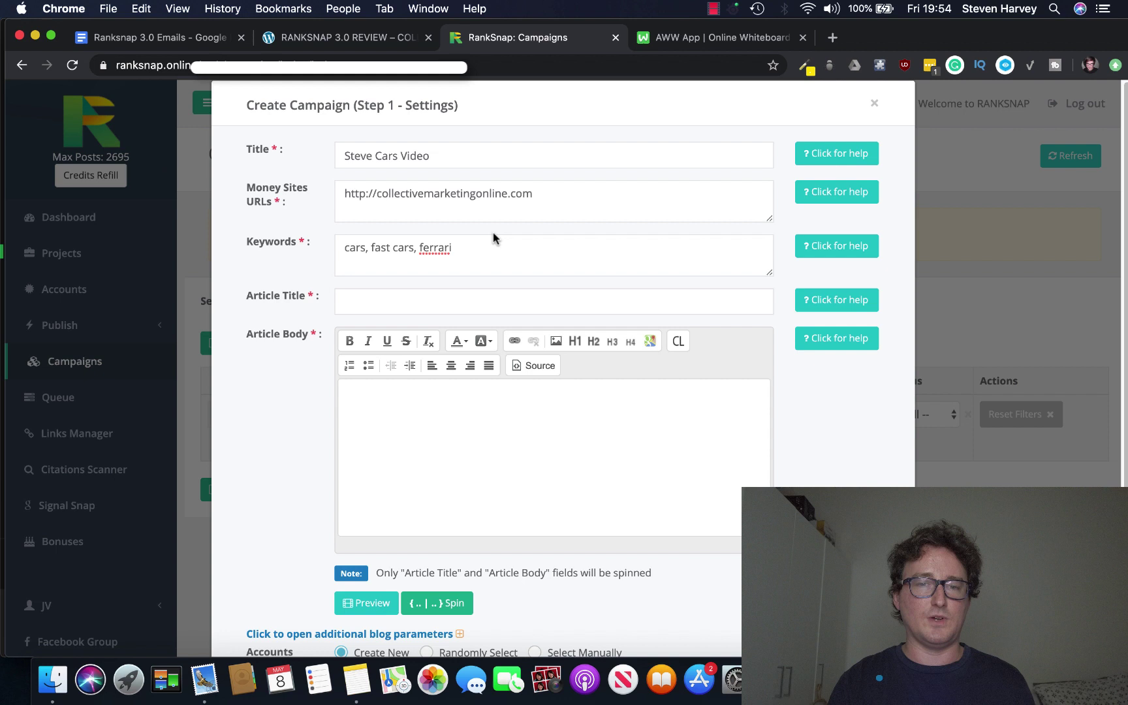
right_click(438, 248)
click(524, 257)
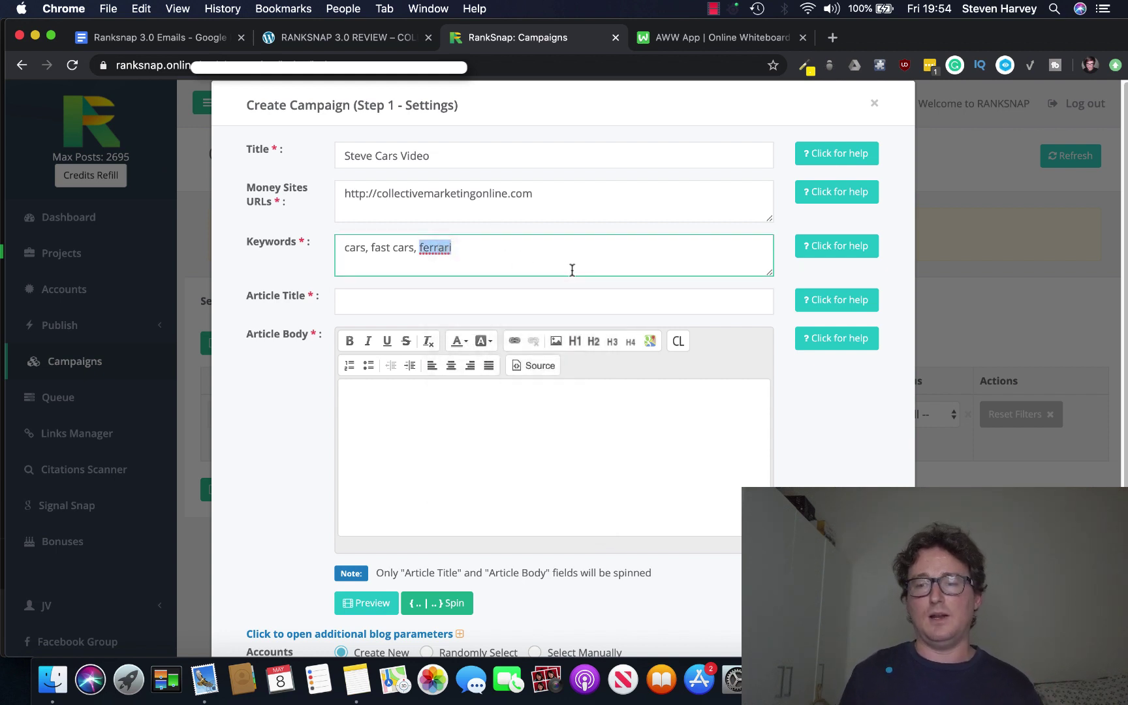
click(349, 253)
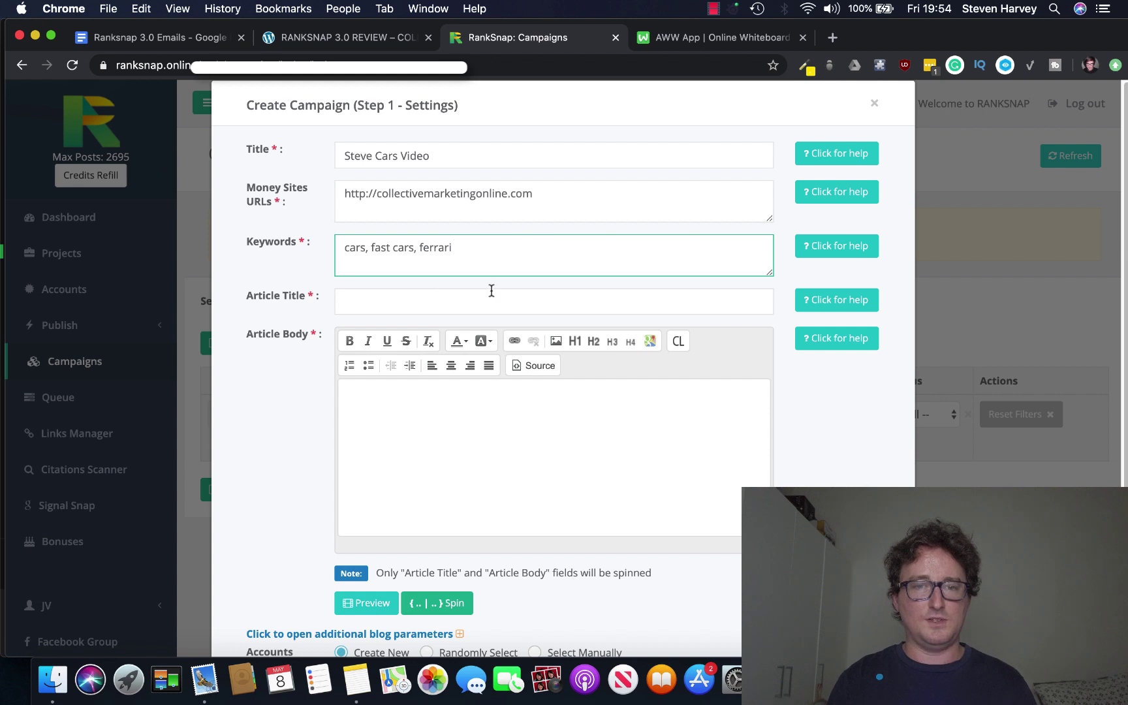
text(,)
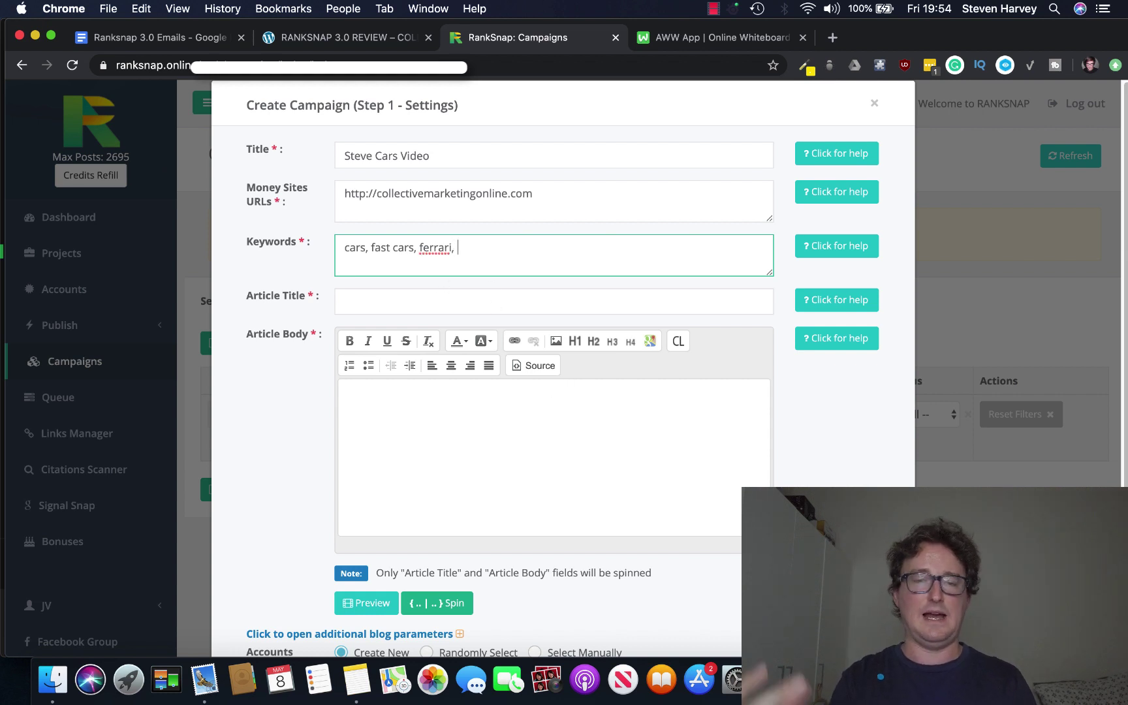
text( sp)
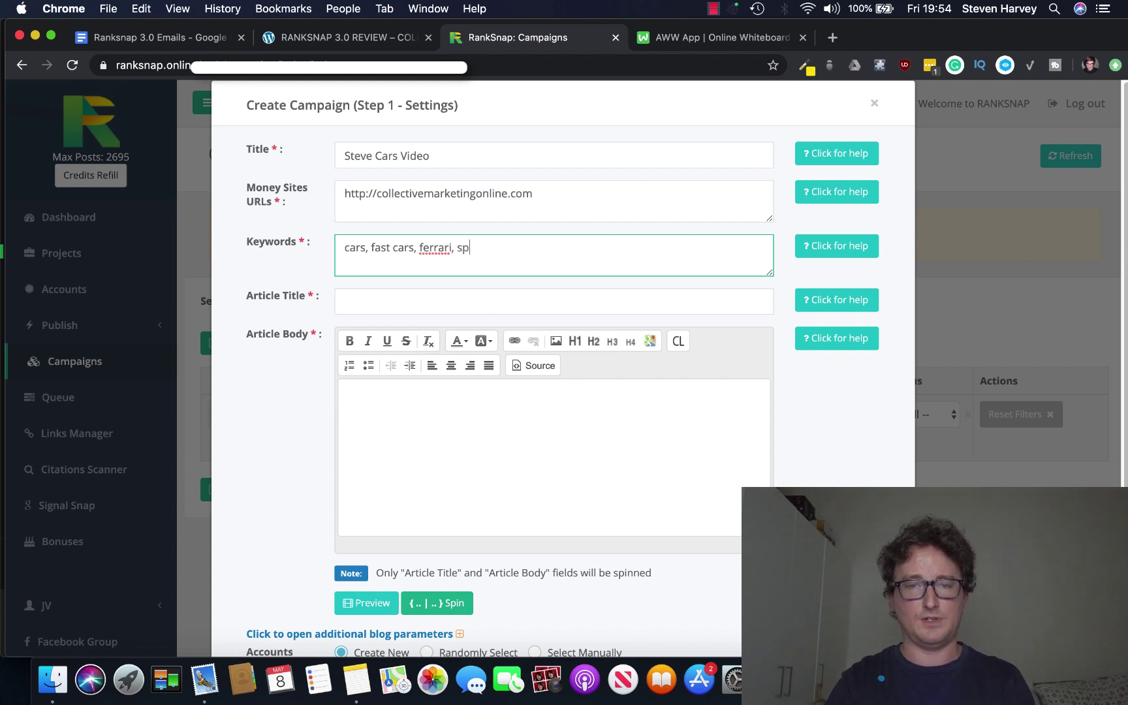
text(orts cars)
click(815, 452)
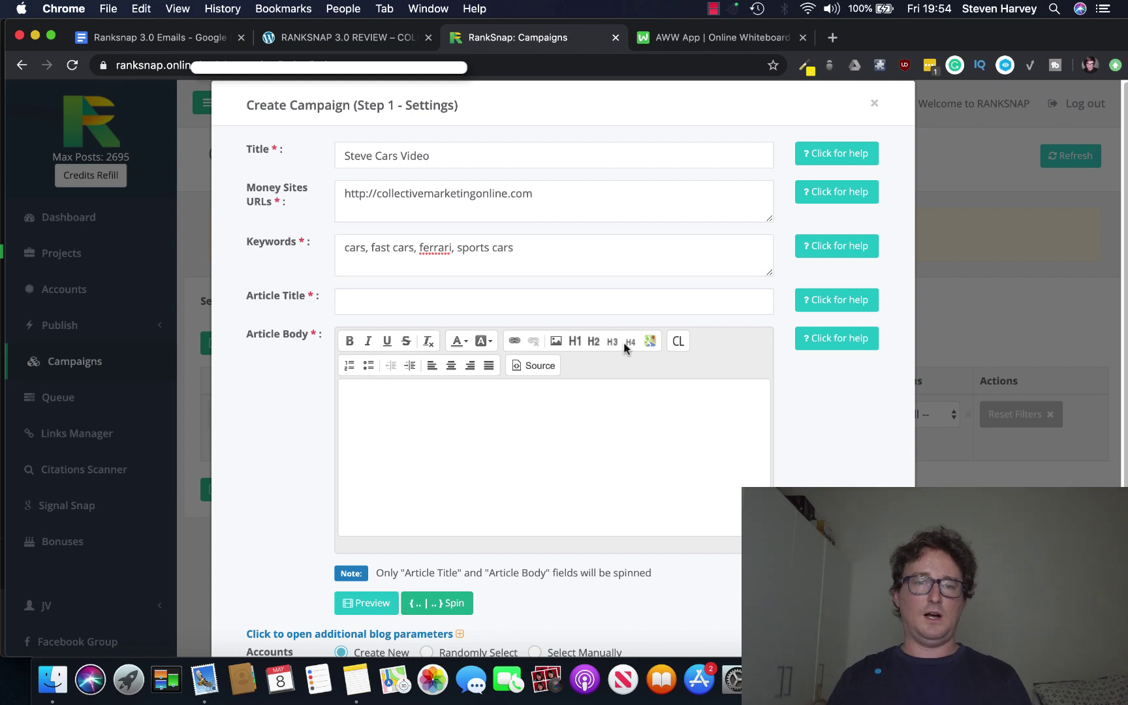
scroll(648, 370, down, 1)
Leave the whiteboard and return to the RankSnap campaign form for the 'Best Cars in 2020' article.
click(712, 42)
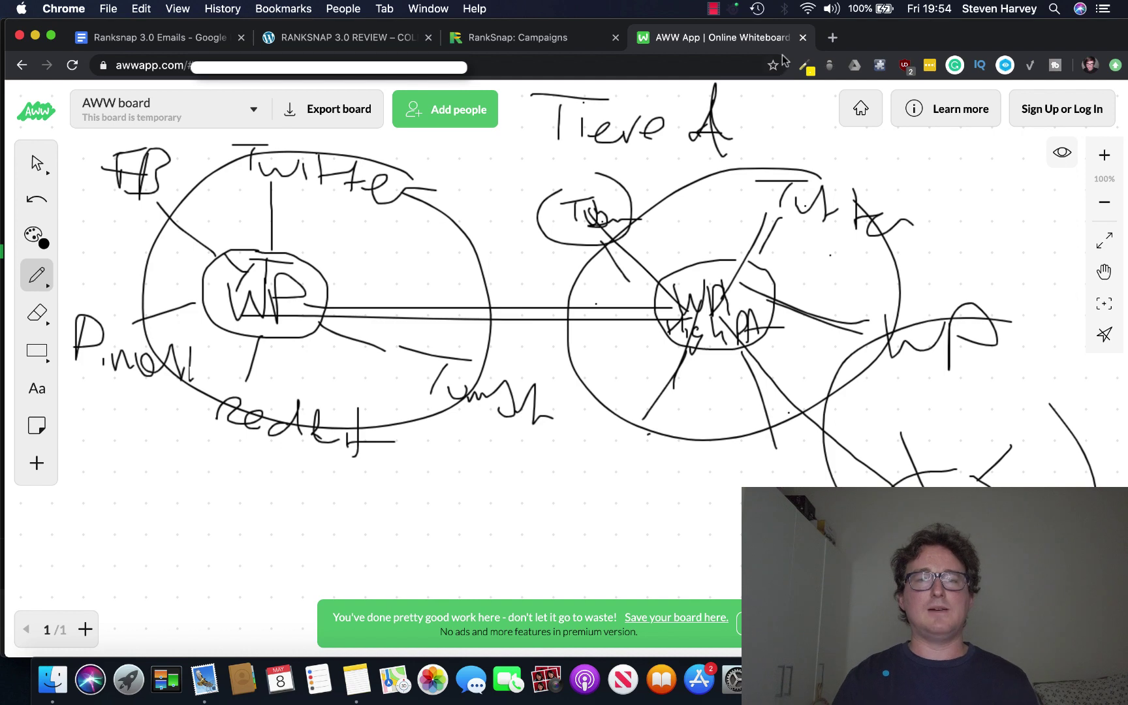
click(560, 42)
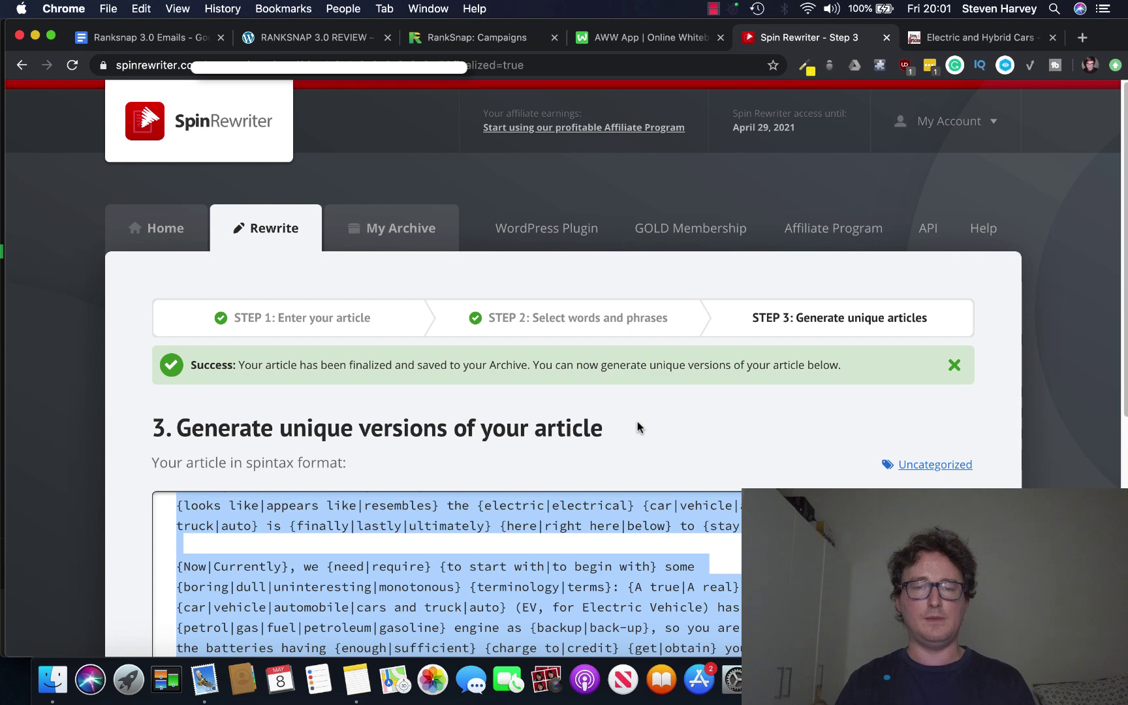
scroll(617, 529, down, 5)
scroll(617, 441, down, 3)
scroll(600, 265, down, 2)
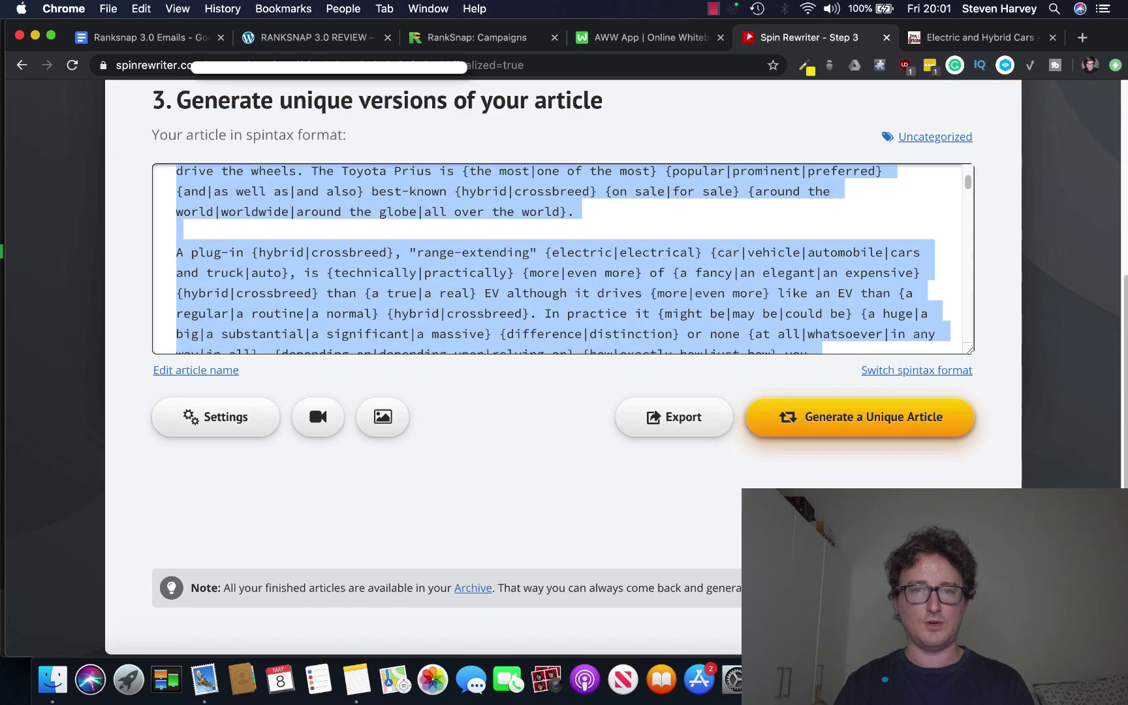
scroll(570, 98, up, 3)
click(478, 38)
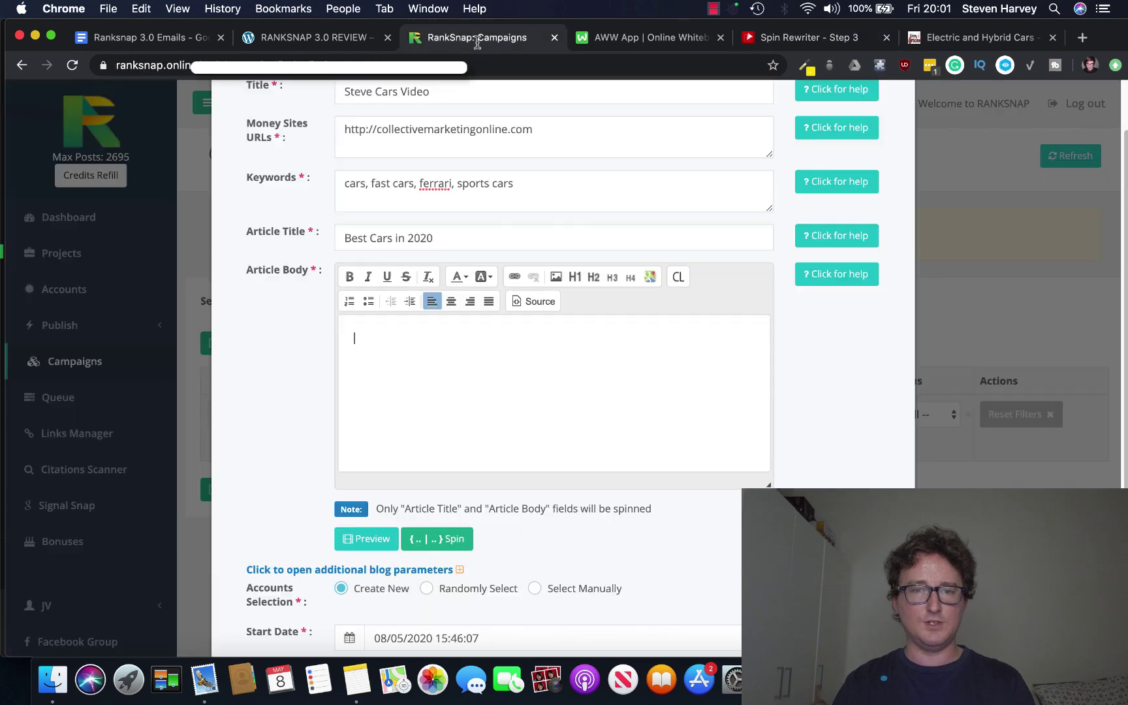
Paste the spun car article into the empty Article Body field.
click(442, 370)
key(super+v)
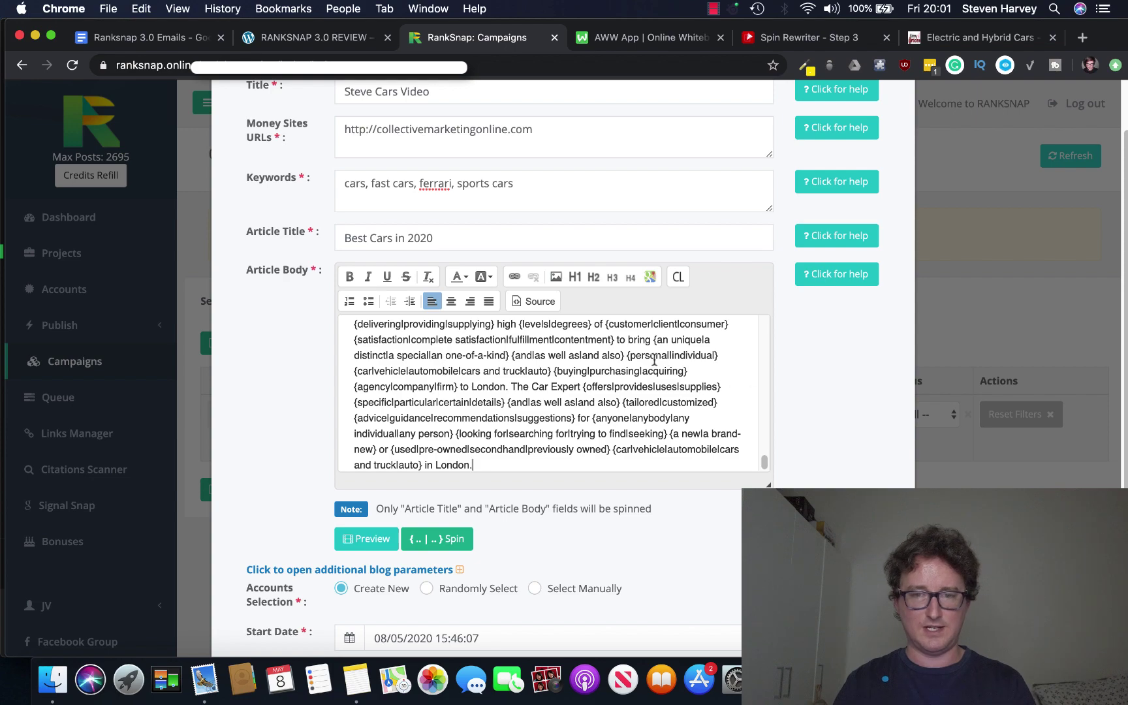
drag(764, 462, 753, 296)
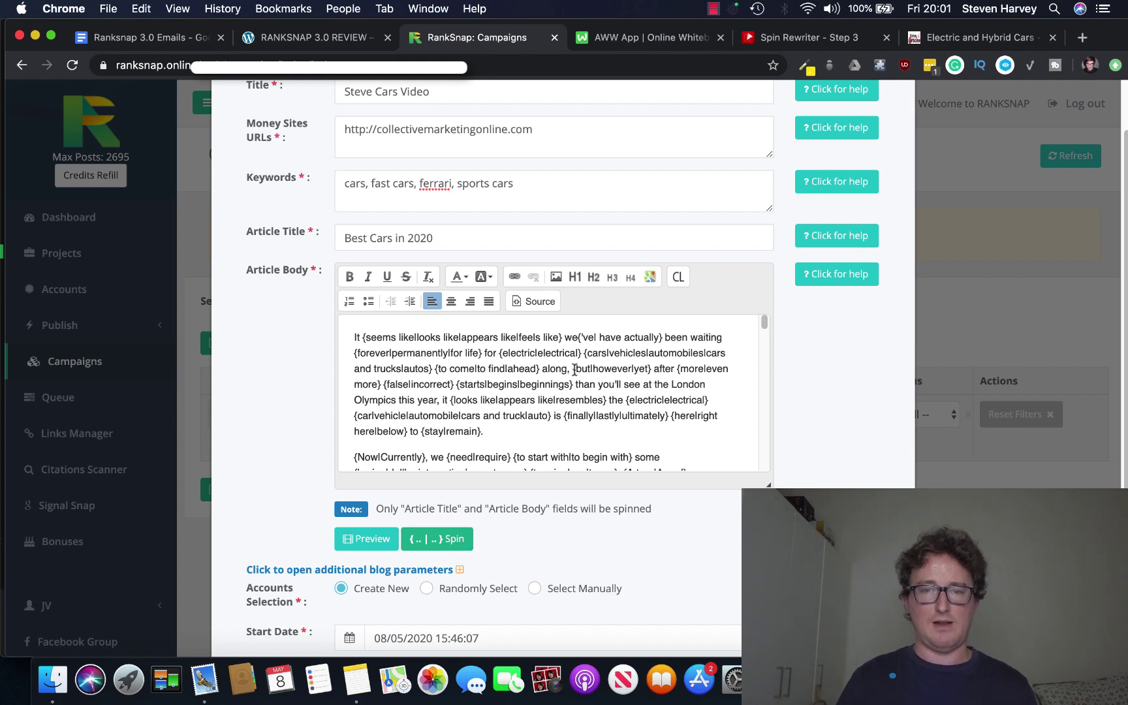
scroll(789, 456, down, 3)
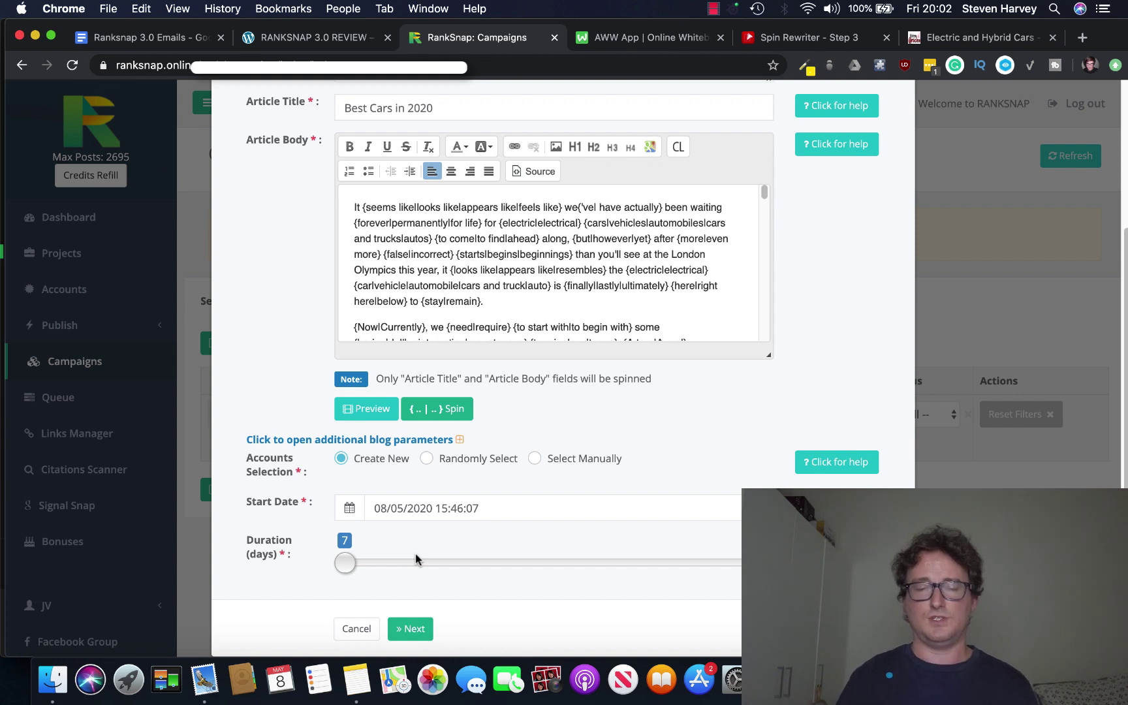
Advance to the Structure step and load the 1-Tier Campaign template.
click(418, 631)
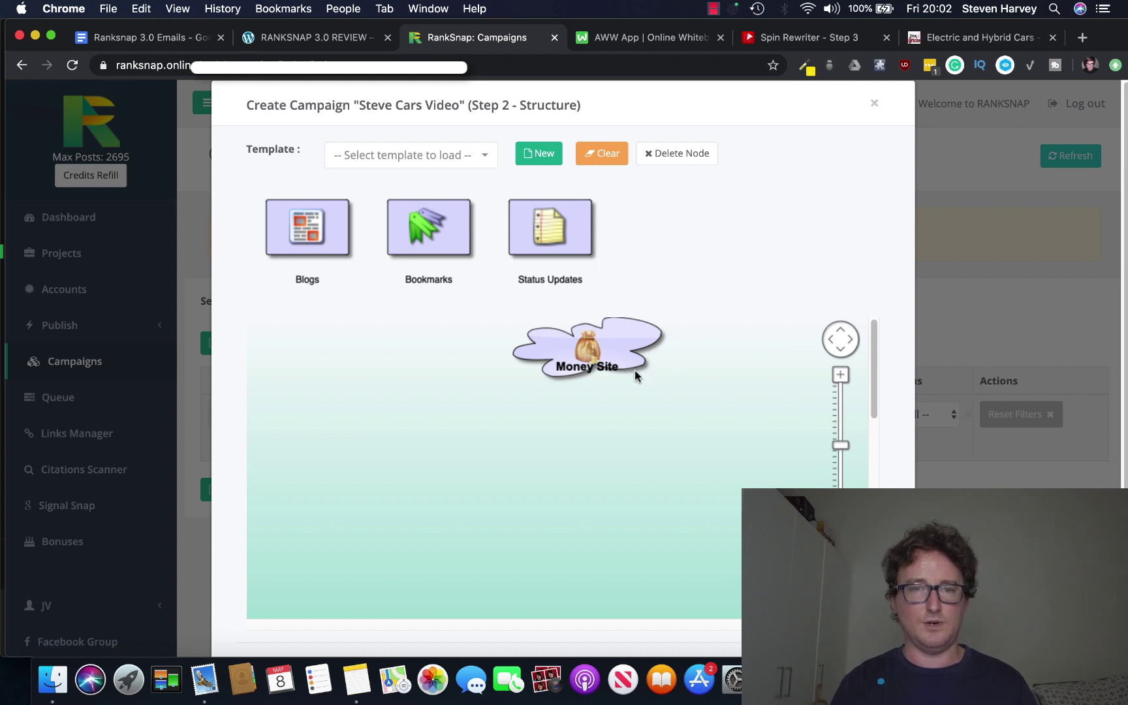
click(477, 157)
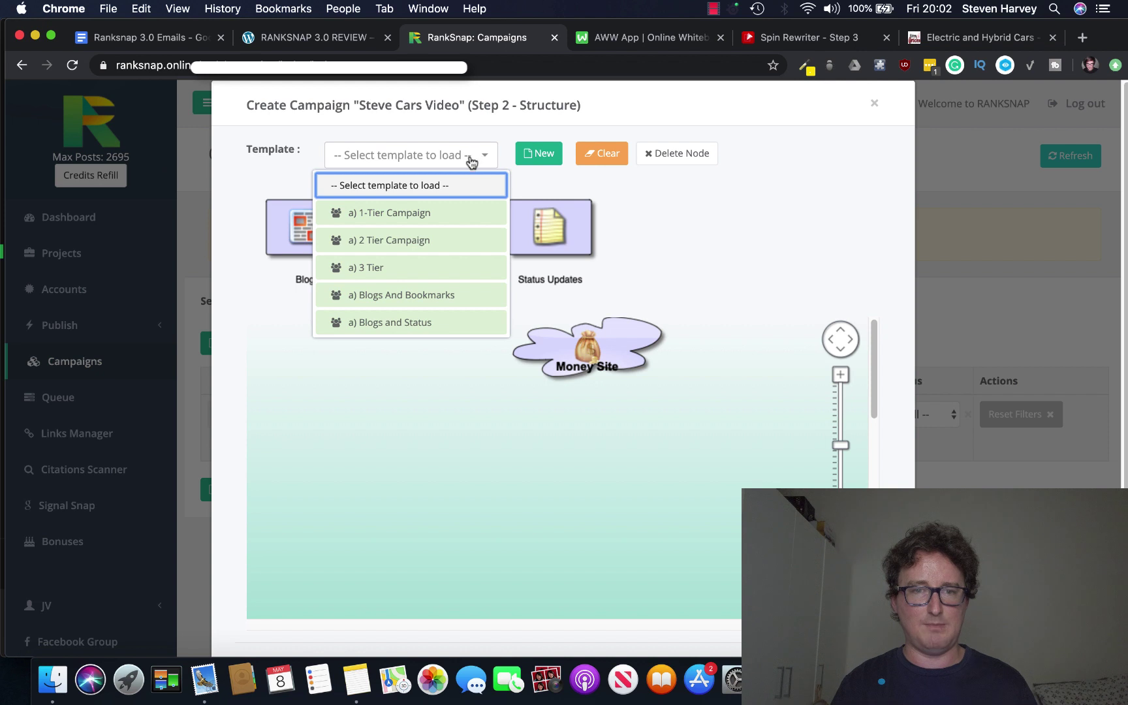
click(689, 231)
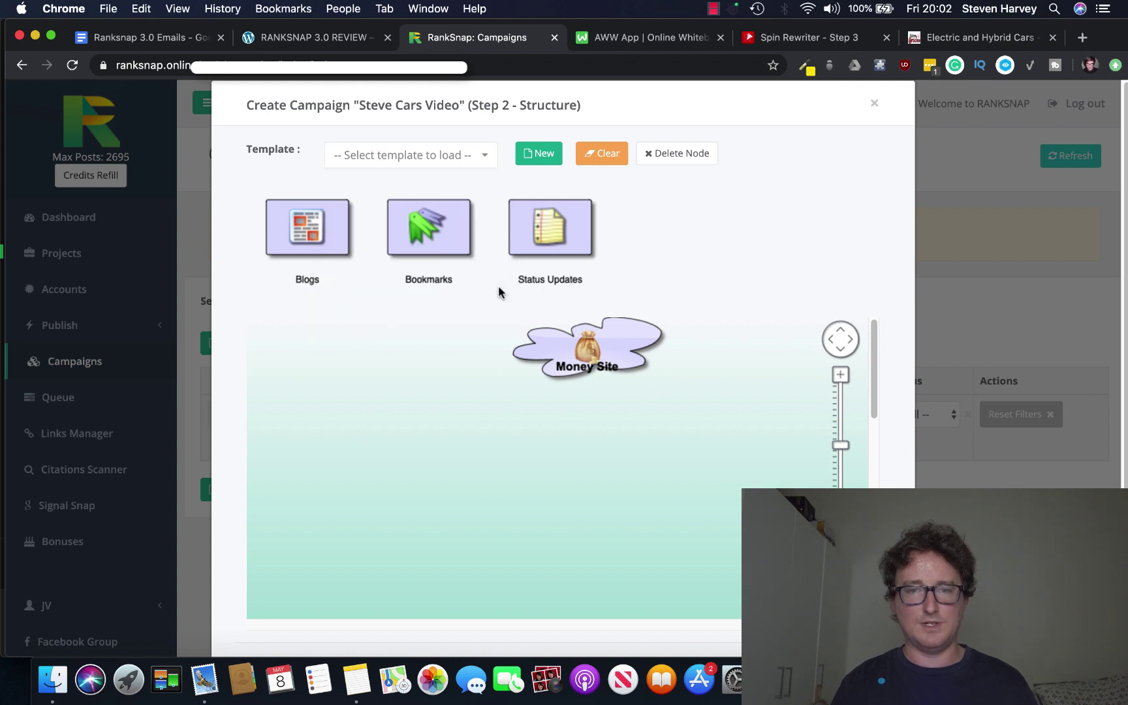
click(450, 157)
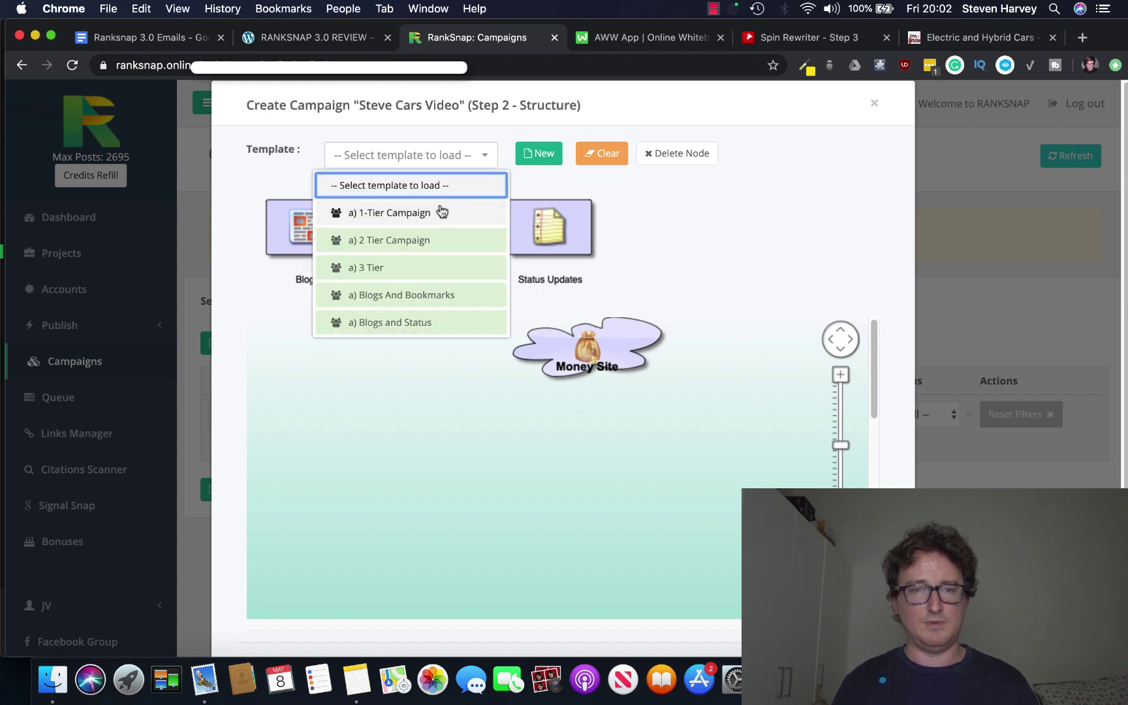
click(648, 36)
click(495, 37)
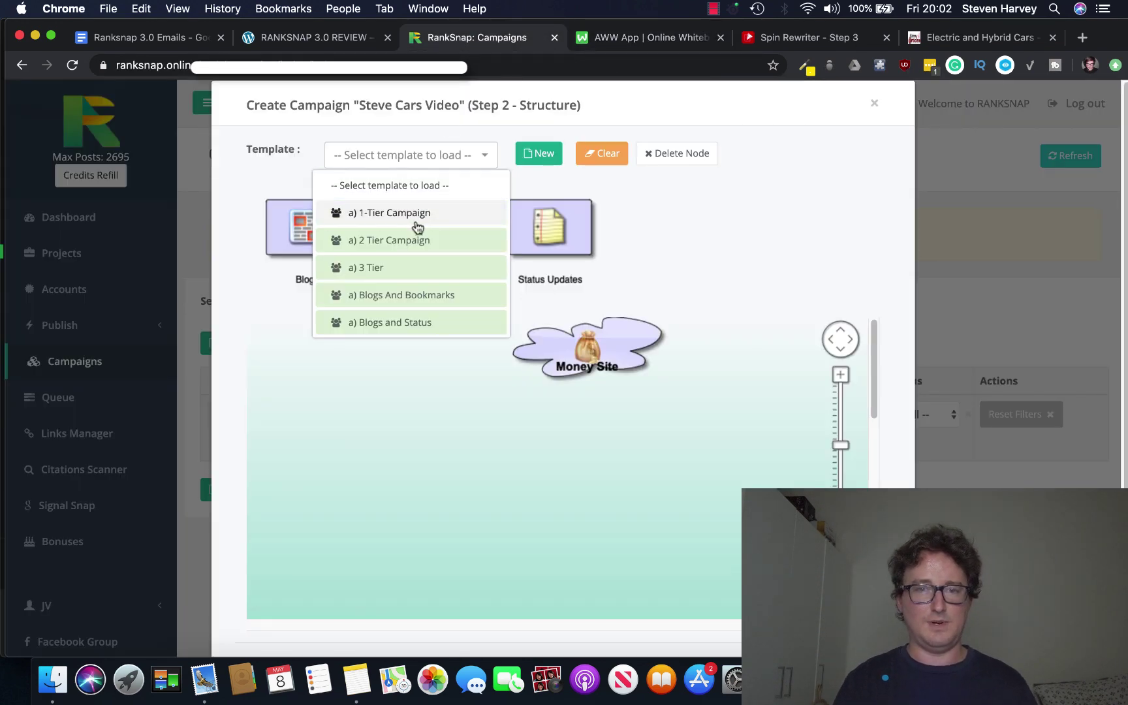
click(415, 216)
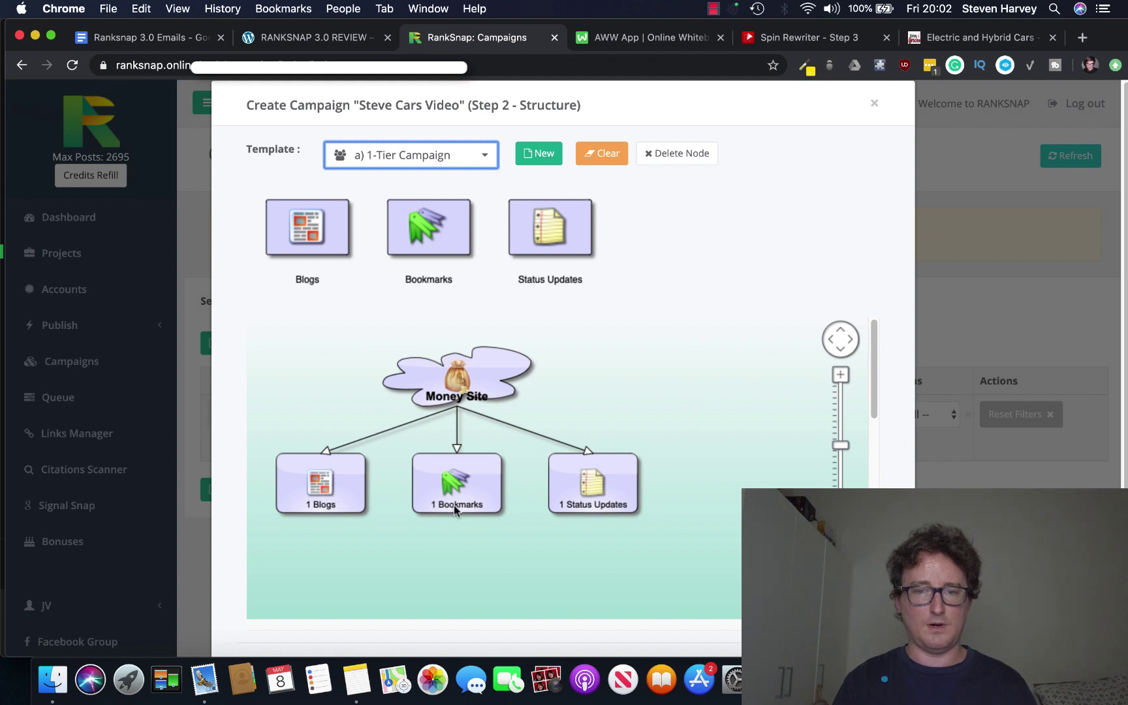
Switch the template to 2 Tier Campaign and review its structure diagram.
click(448, 164)
click(435, 241)
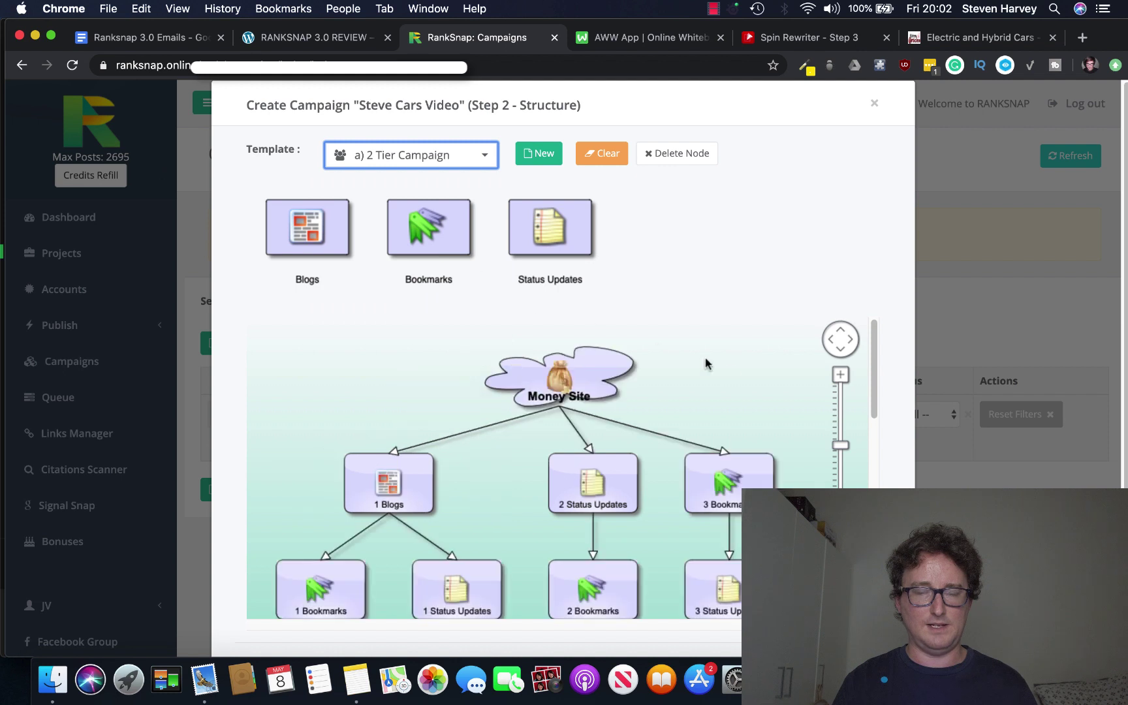
scroll(740, 396, down, 2)
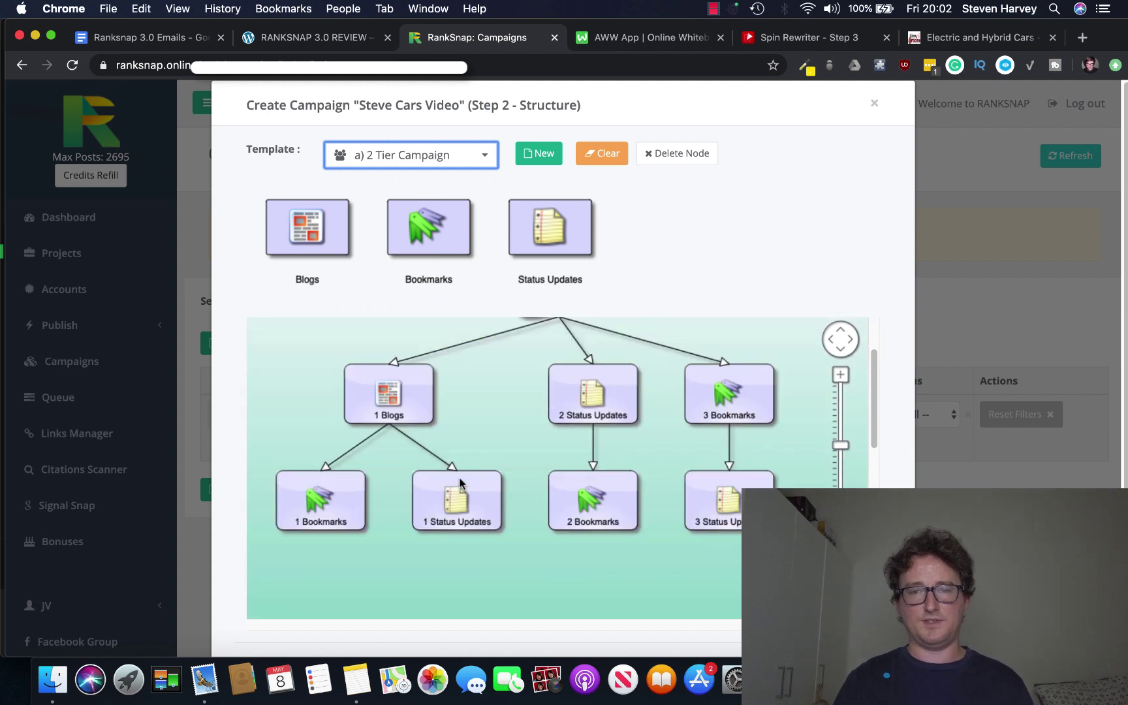
scroll(642, 528, up, 1)
scroll(660, 428, up, 1)
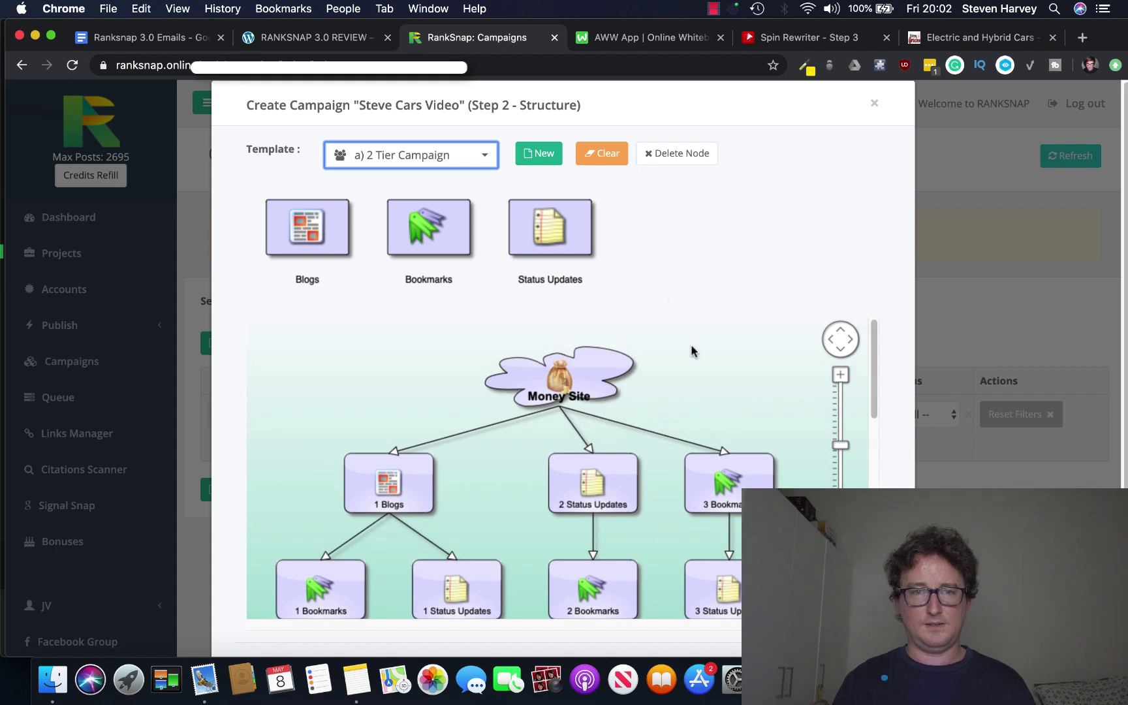
click(875, 454)
scroll(776, 397, up, 5)
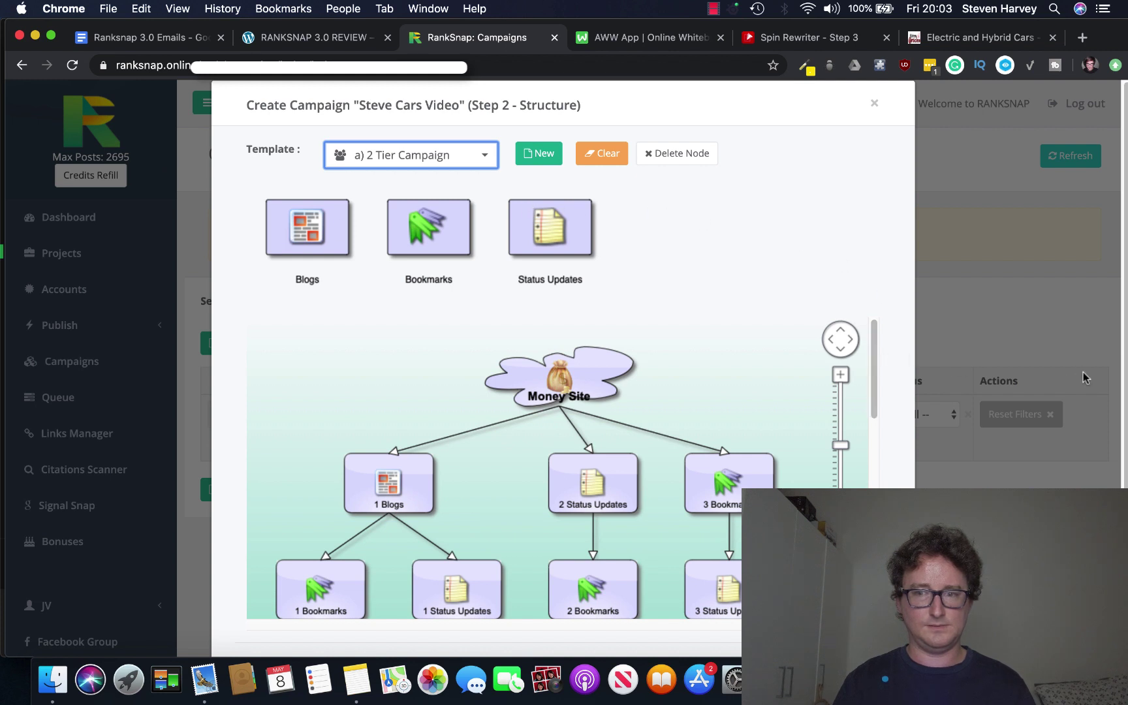
scroll(1119, 473, down, 1)
scroll(1118, 475, down, 3)
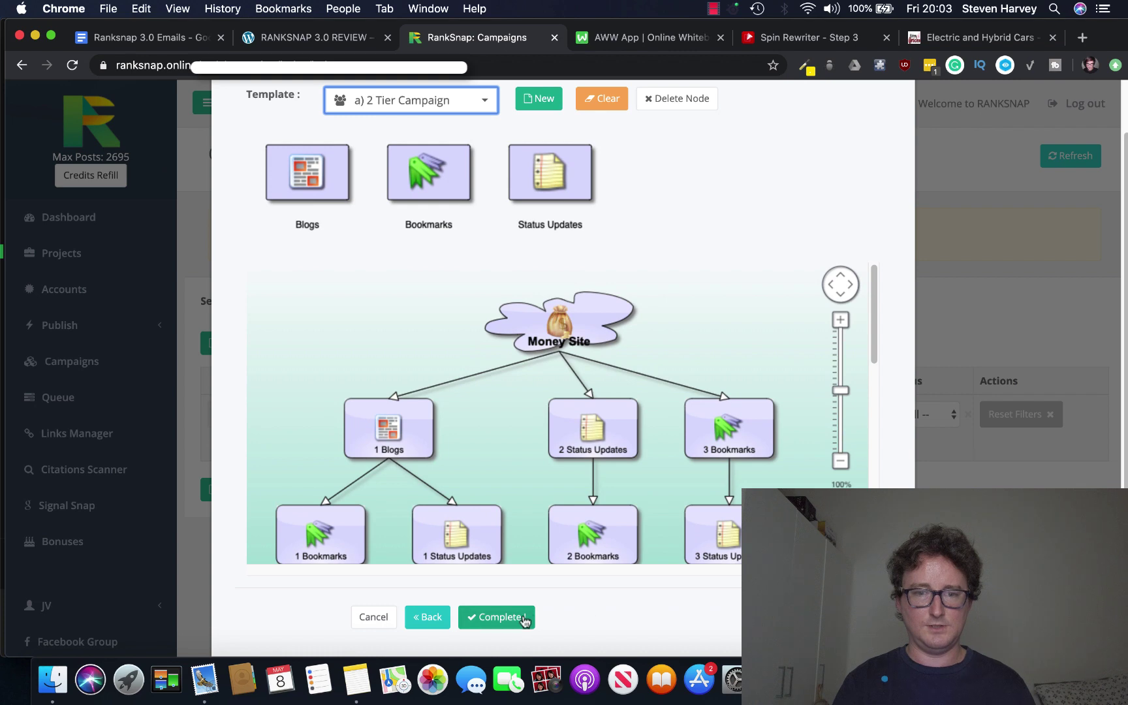
Start the Steve Cars Video campaign for 361 points and acknowledge the confirmation.
click(498, 617)
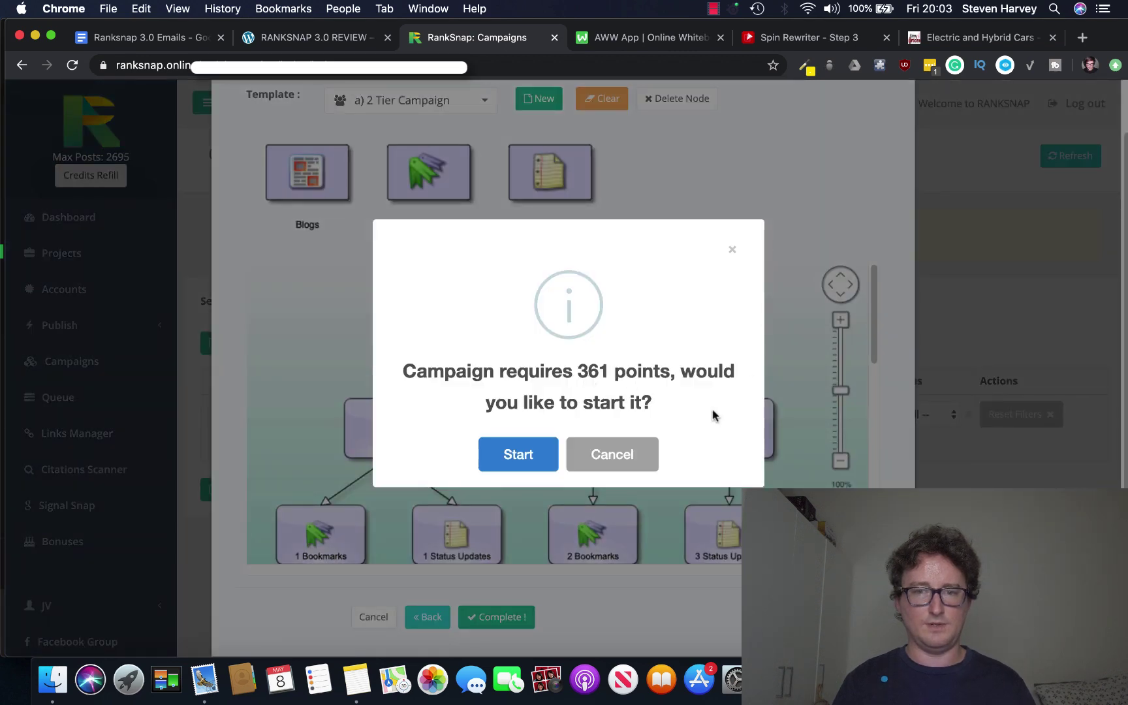
click(521, 462)
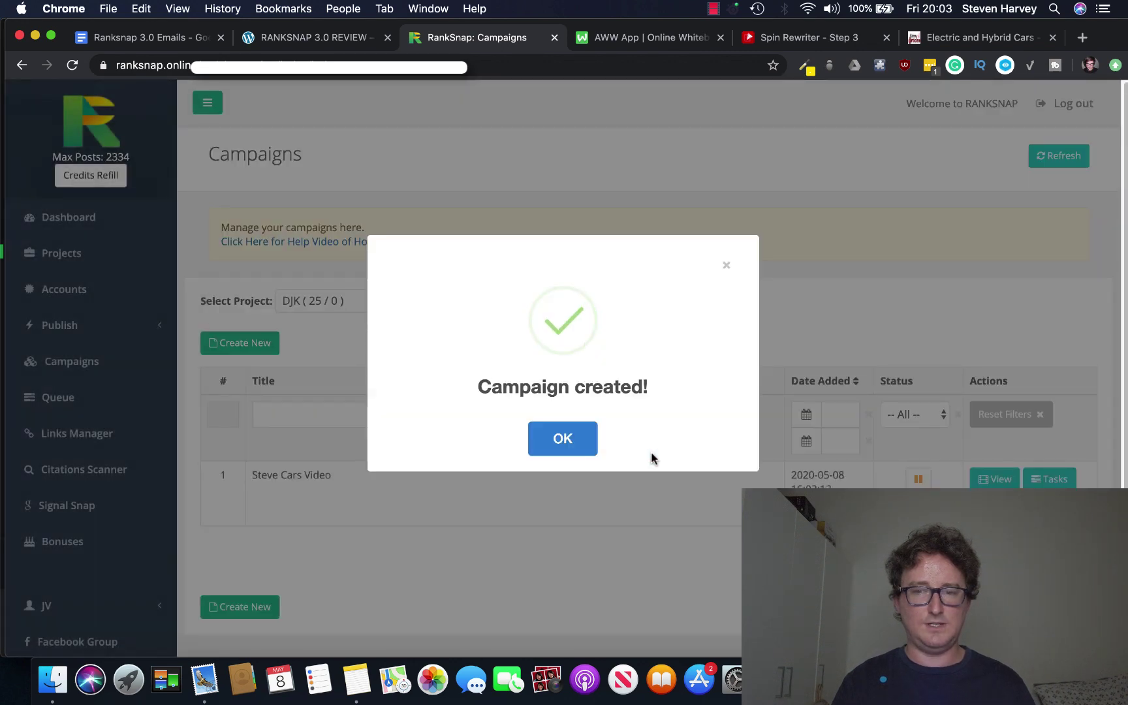
click(563, 441)
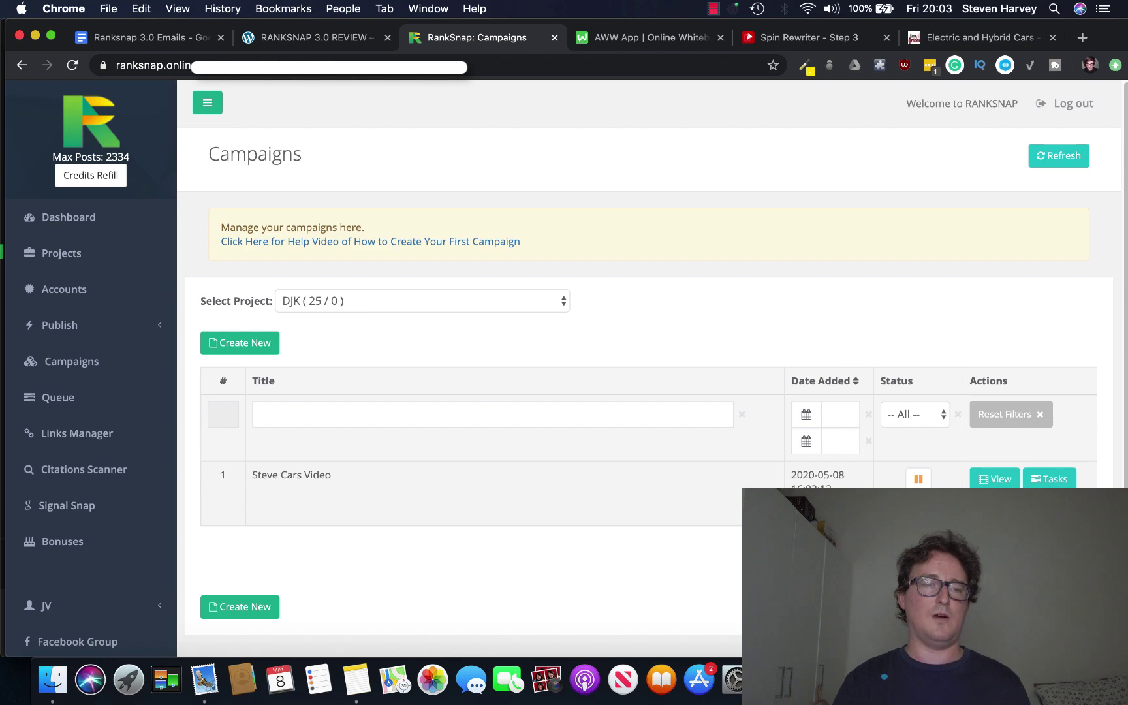
Delete the Steve Cars Video campaign and dismiss the success message.
click(995, 507)
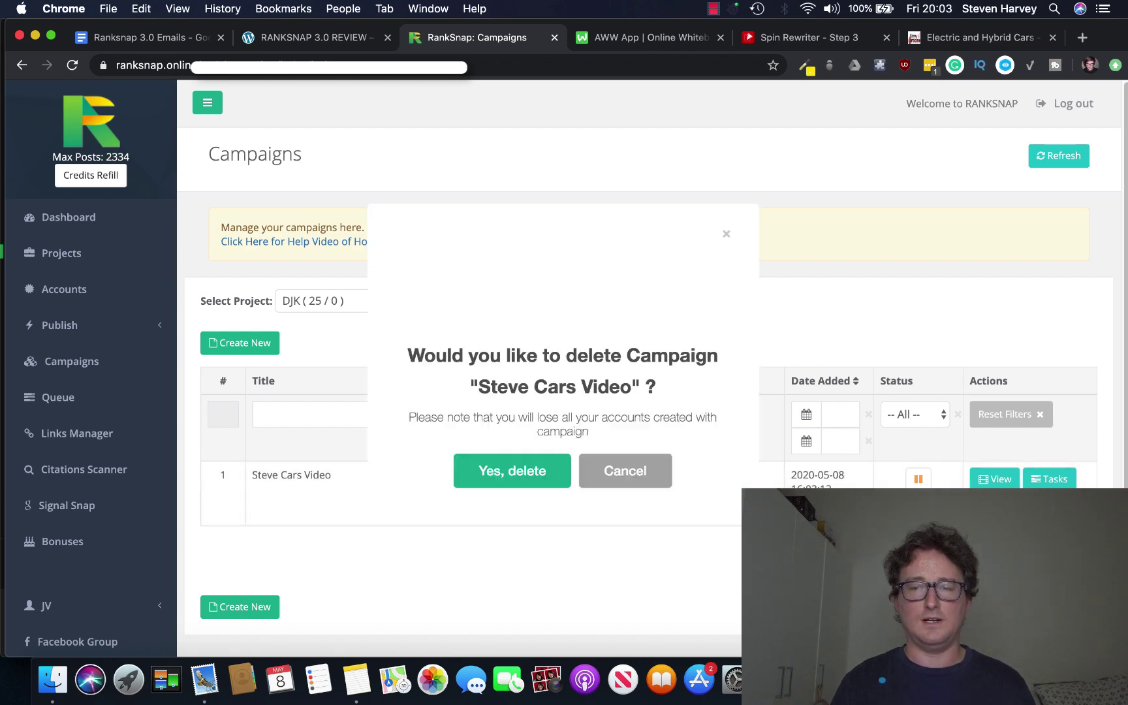
click(542, 474)
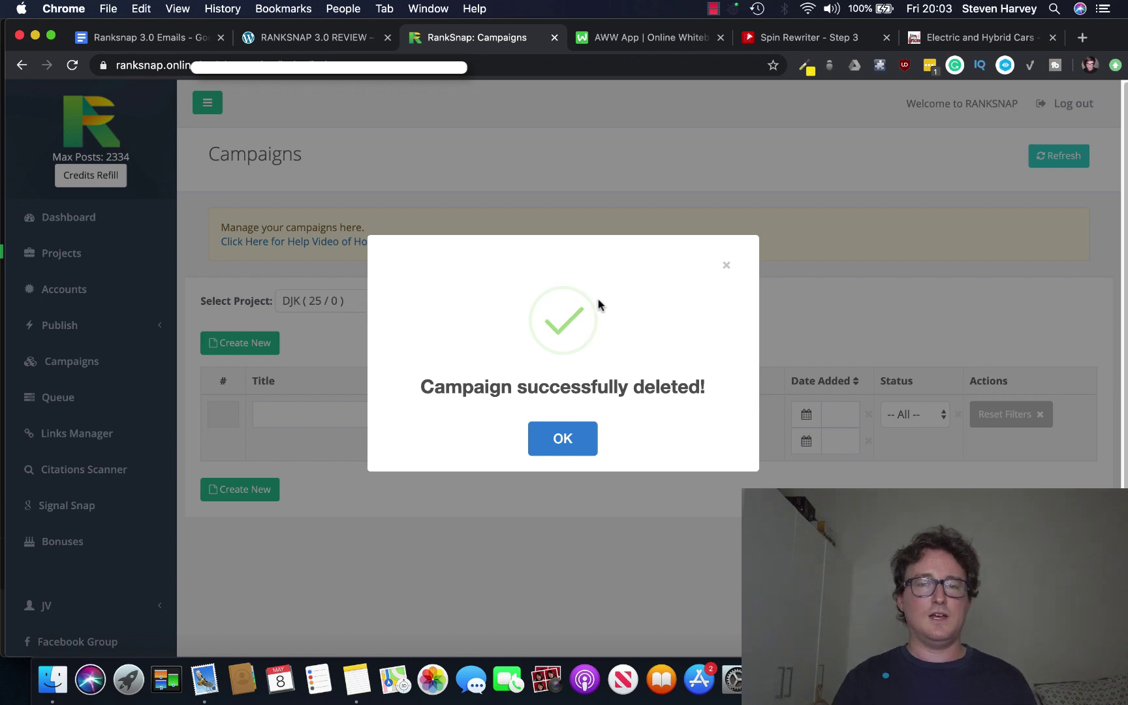
click(565, 430)
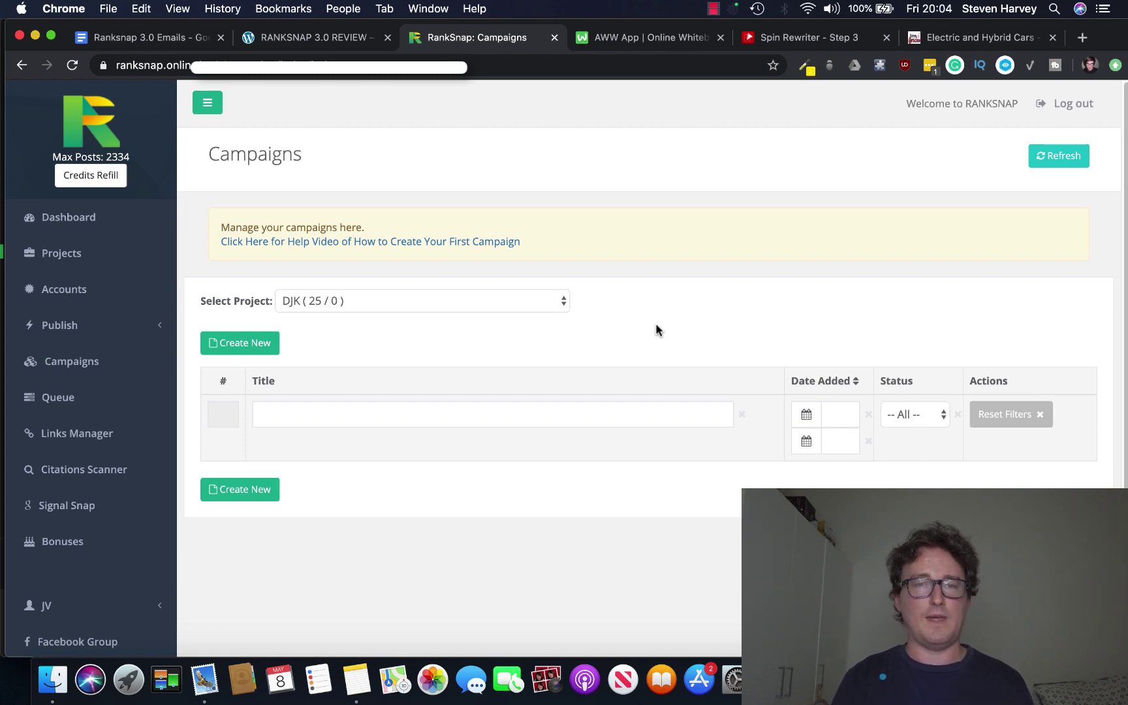
Browse the review page's pricing tabs from OTO 1: Ranksnap Pro to OTO 2: Traffic Extractor.
click(344, 37)
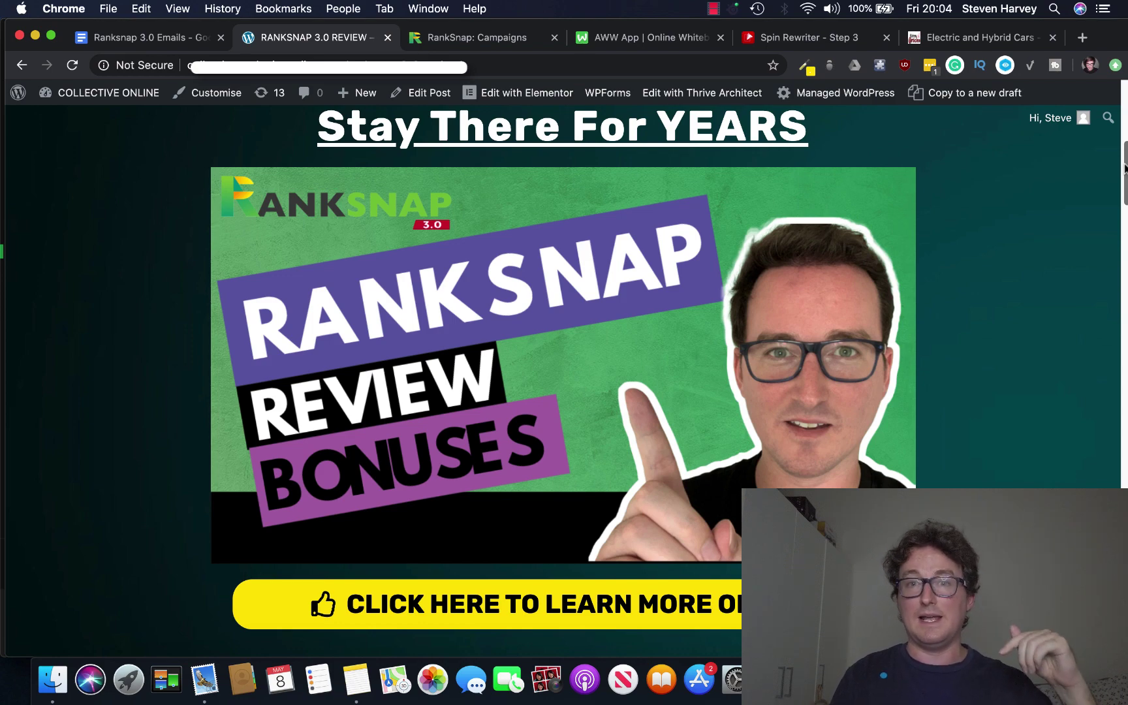
drag(1126, 167, 1126, 232)
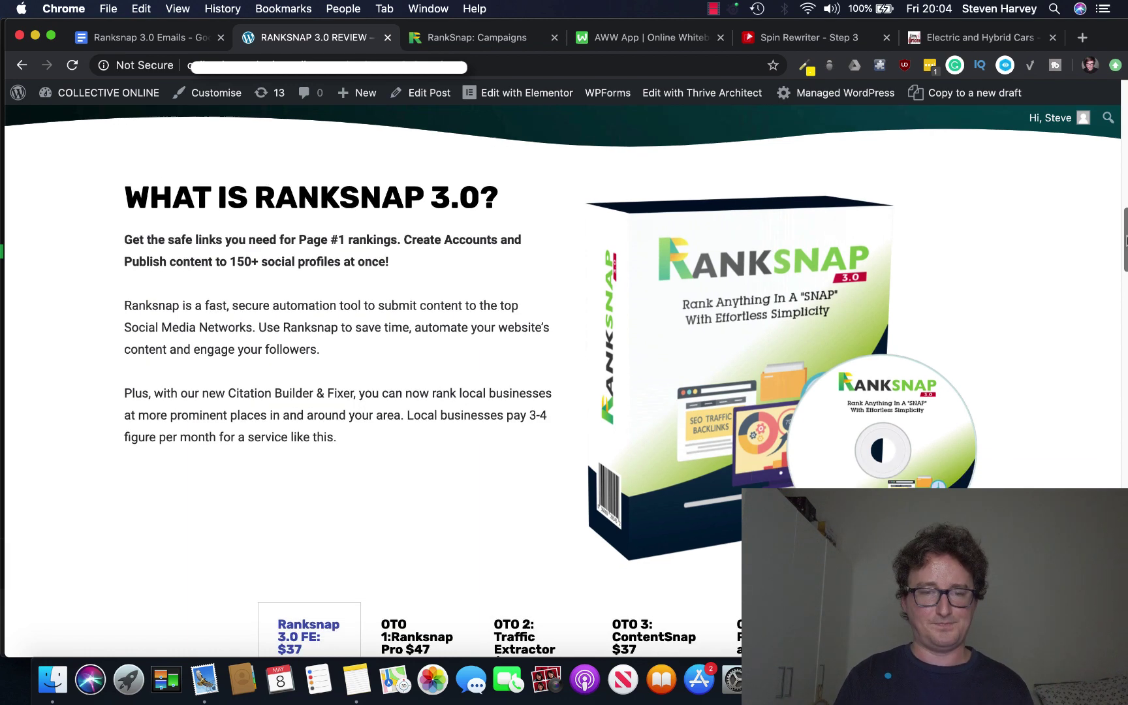
drag(1126, 231, 1125, 291)
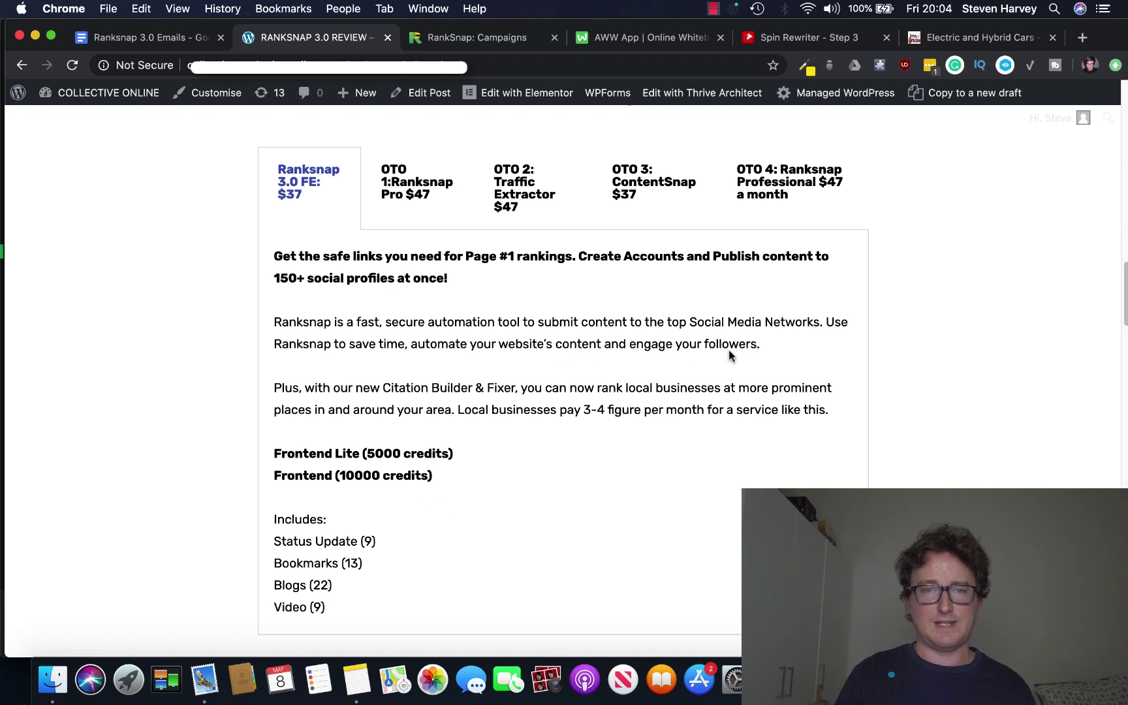
click(412, 218)
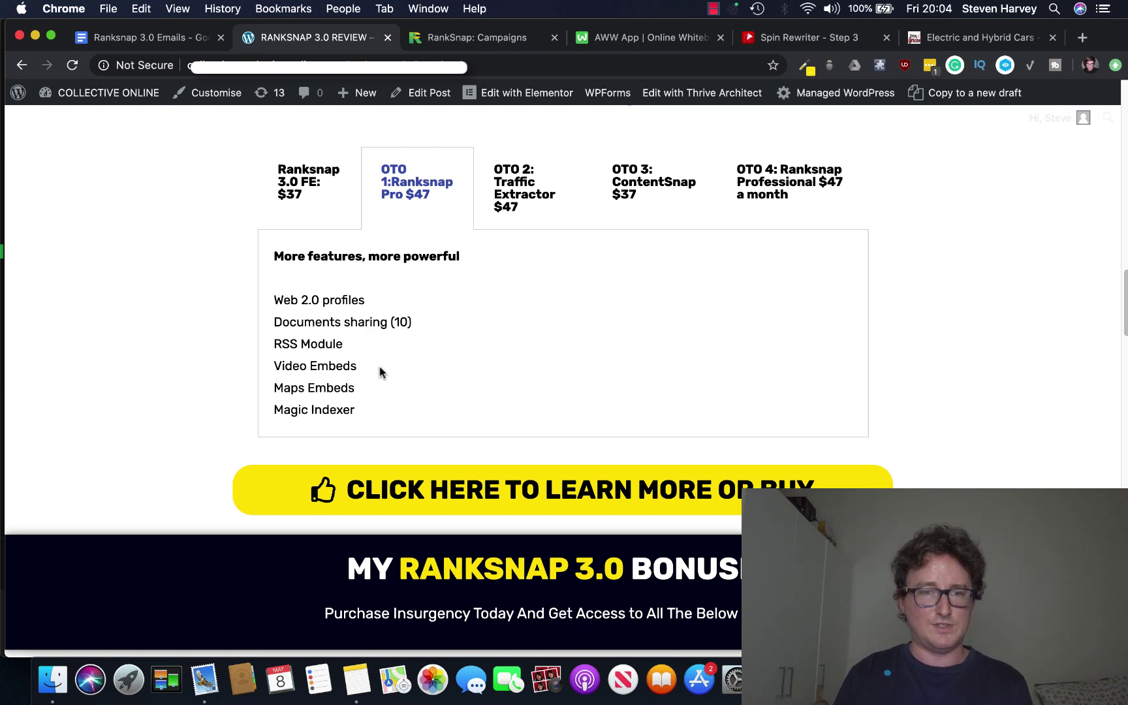
drag(361, 409, 279, 409)
click(492, 404)
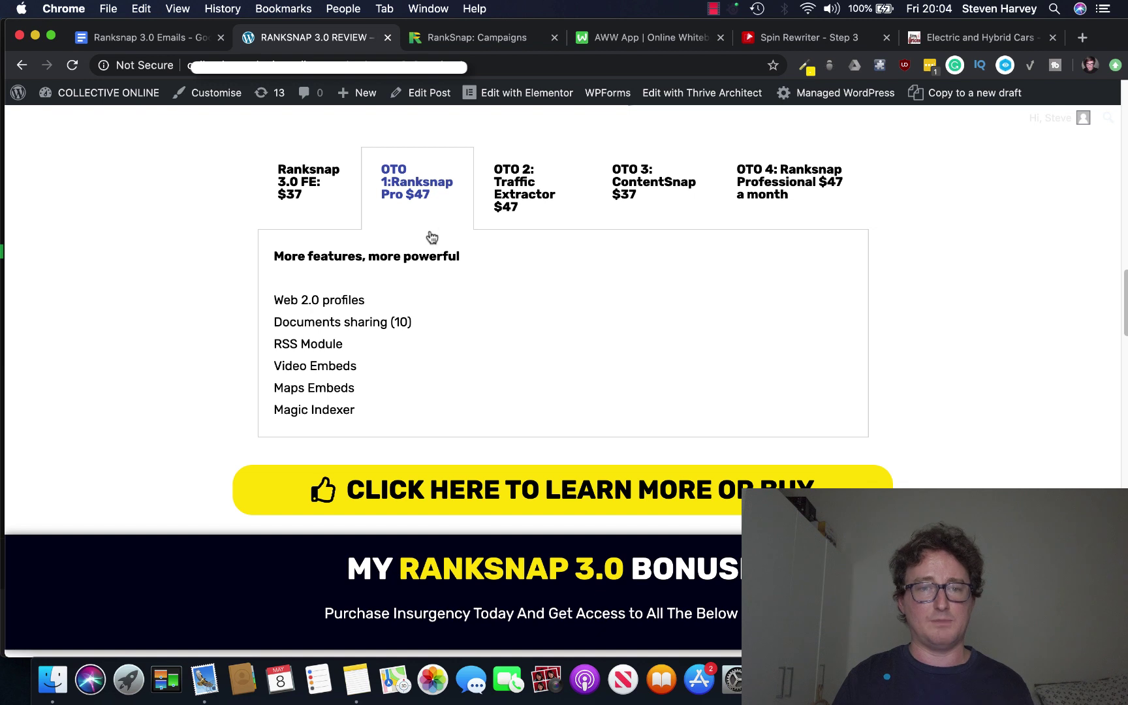
click(520, 207)
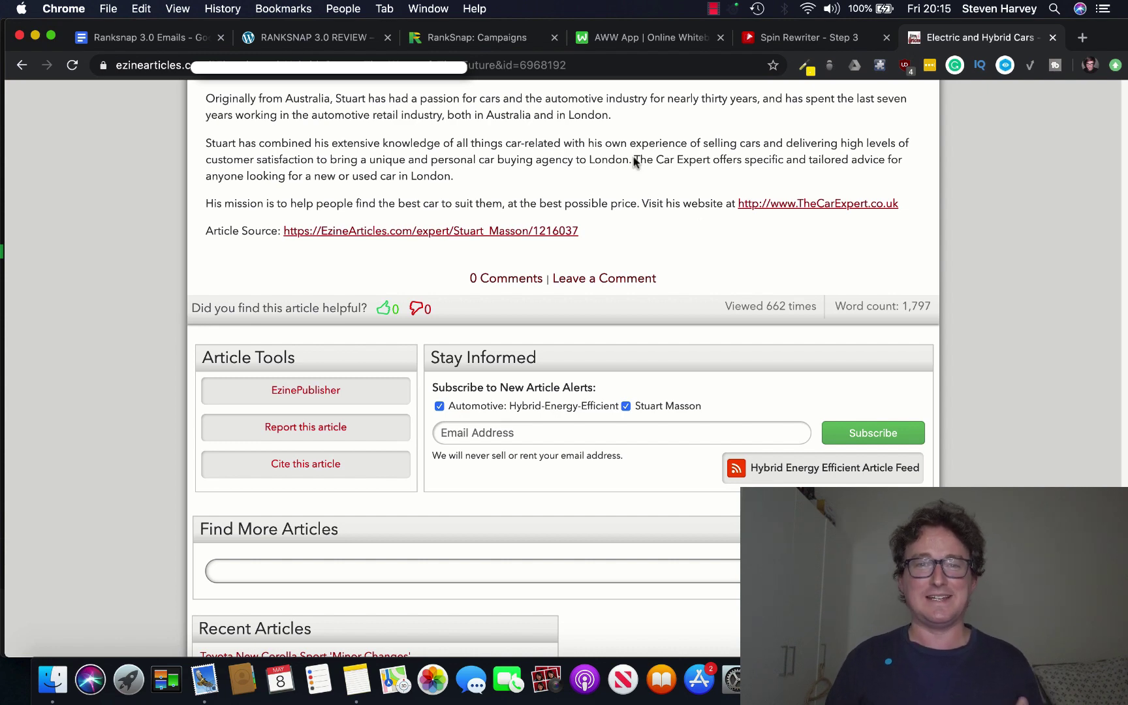
Check the campaigns list, then show the OTO 4 Ranksnap Professional $47/month pricing tab.
click(523, 46)
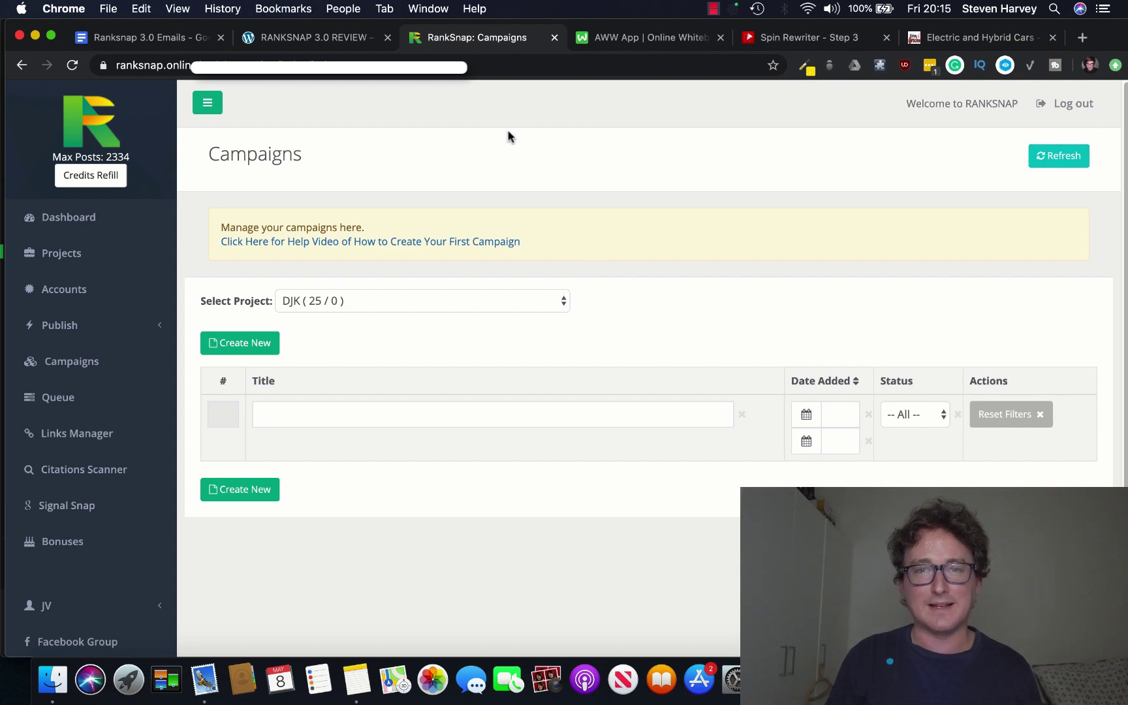
click(324, 47)
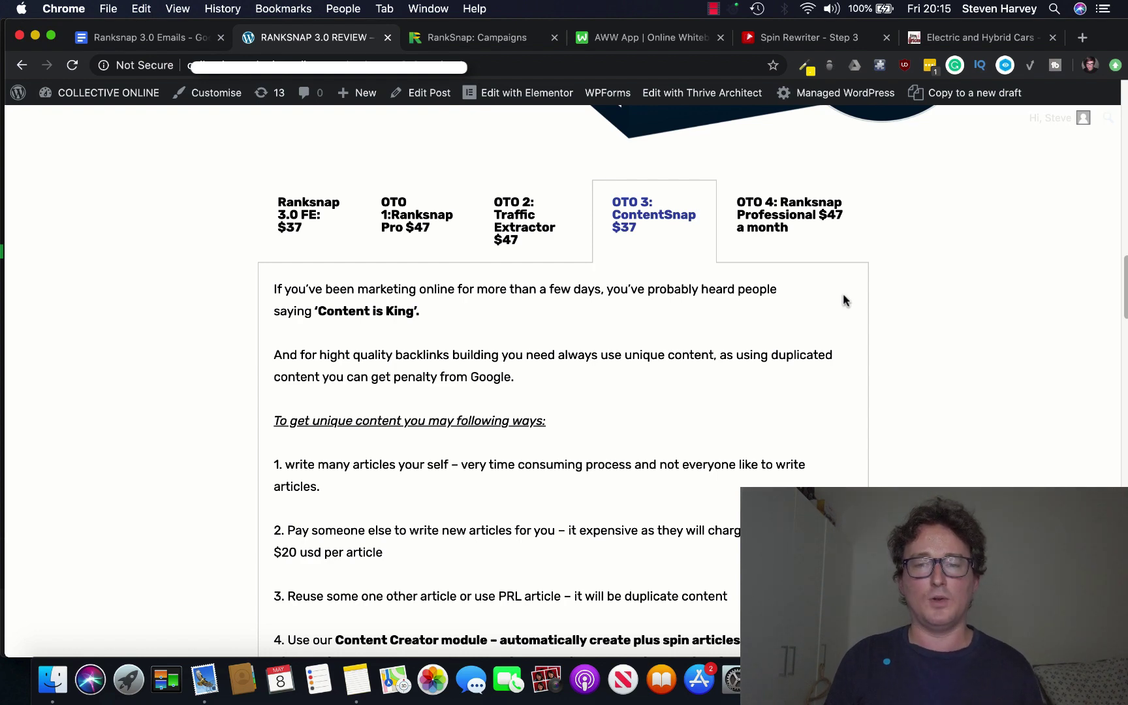
scroll(686, 362, down, 1)
scroll(888, 358, down, 2)
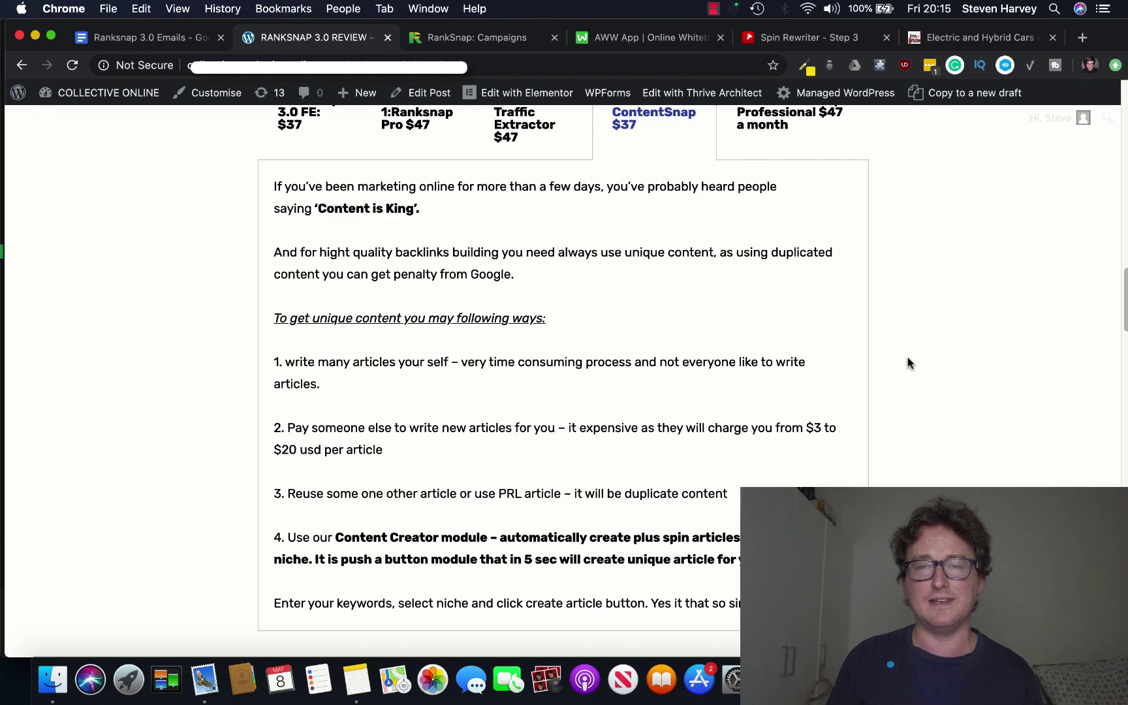
scroll(908, 363, up, 1)
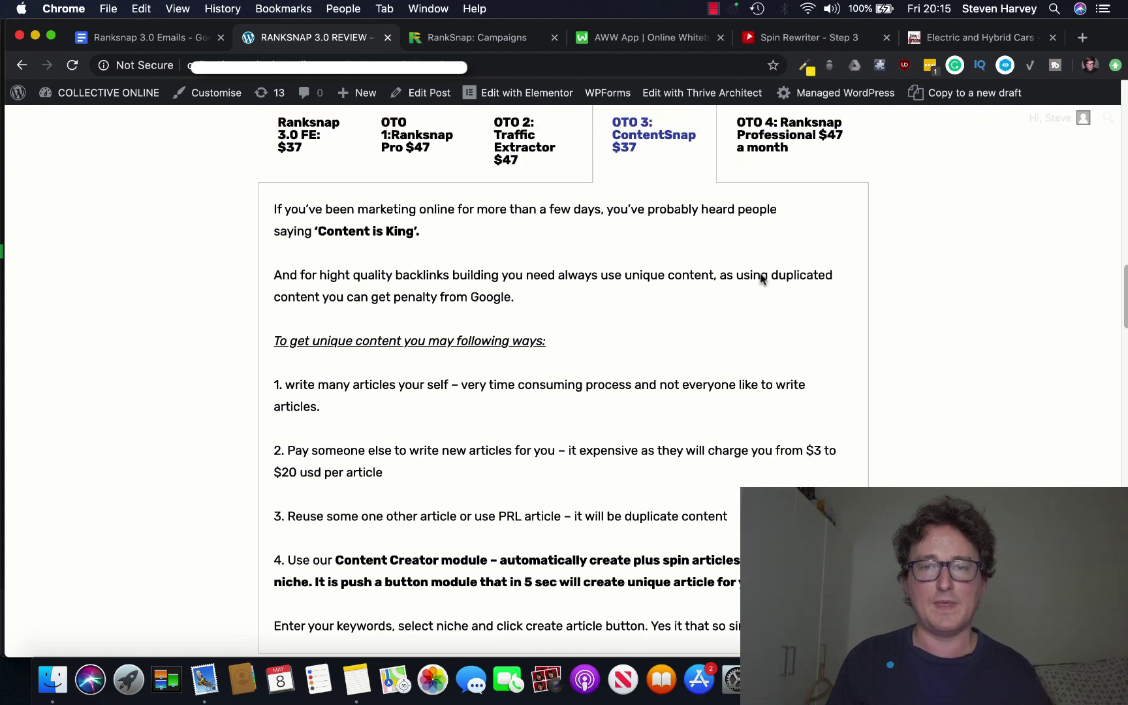
scroll(678, 229, up, 1)
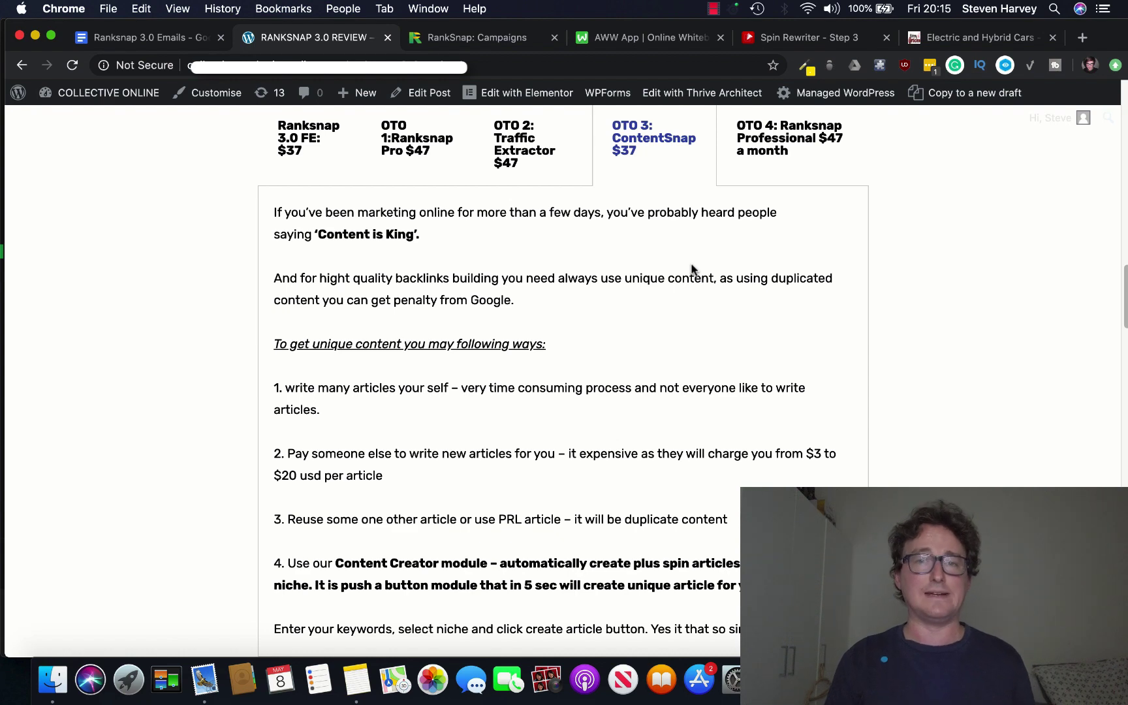
click(828, 159)
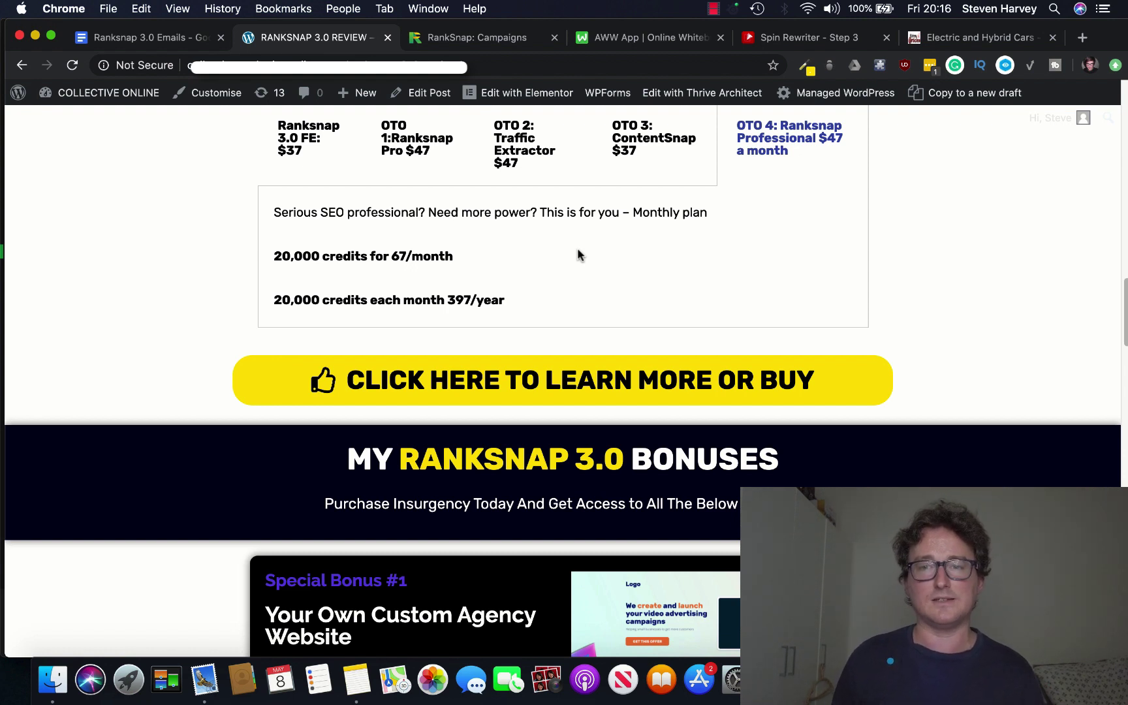
scroll(1023, 314, down, 5)
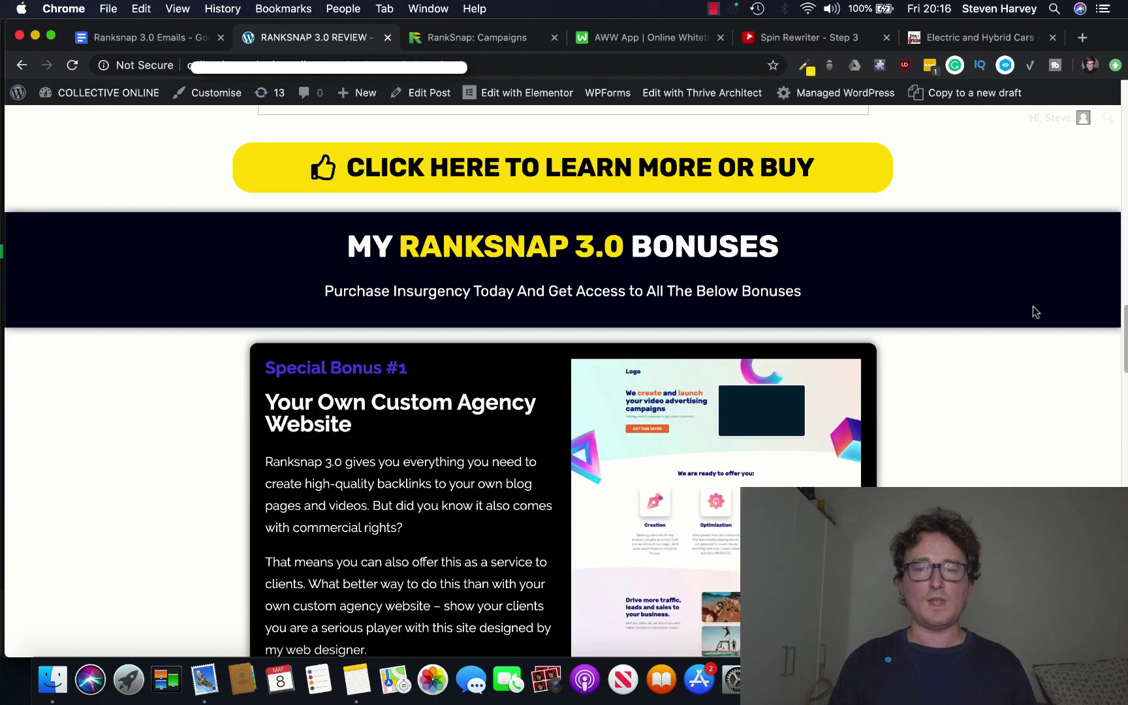
scroll(1026, 316, down, 3)
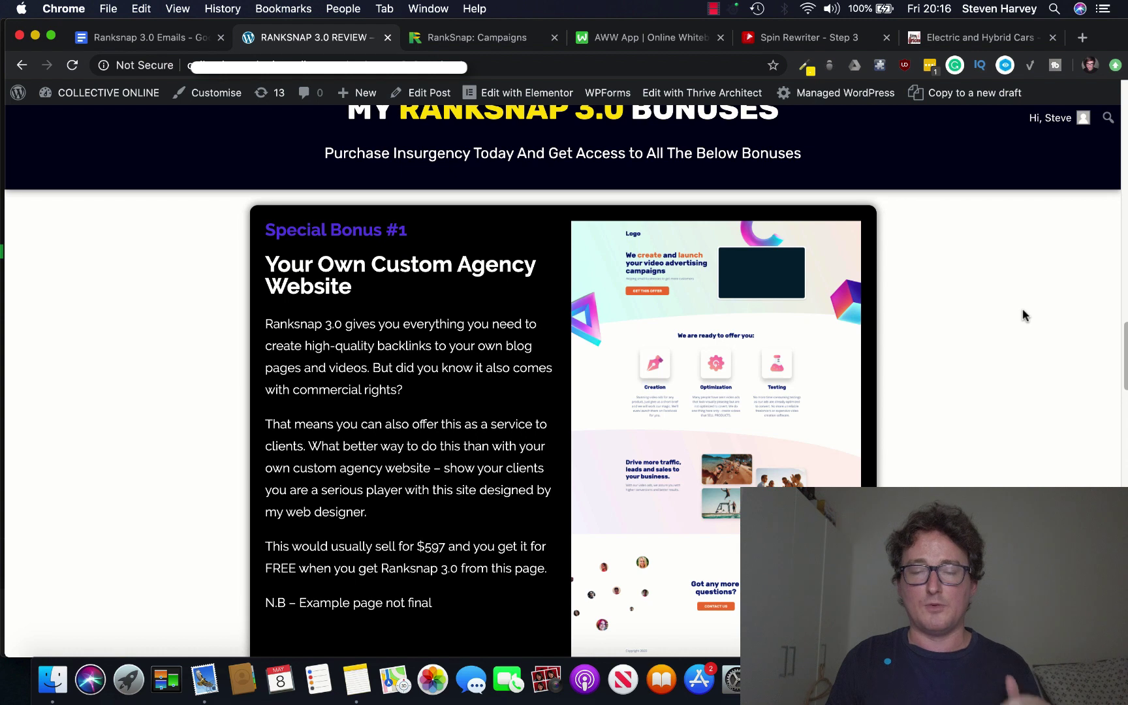
scroll(1024, 315, down, 1)
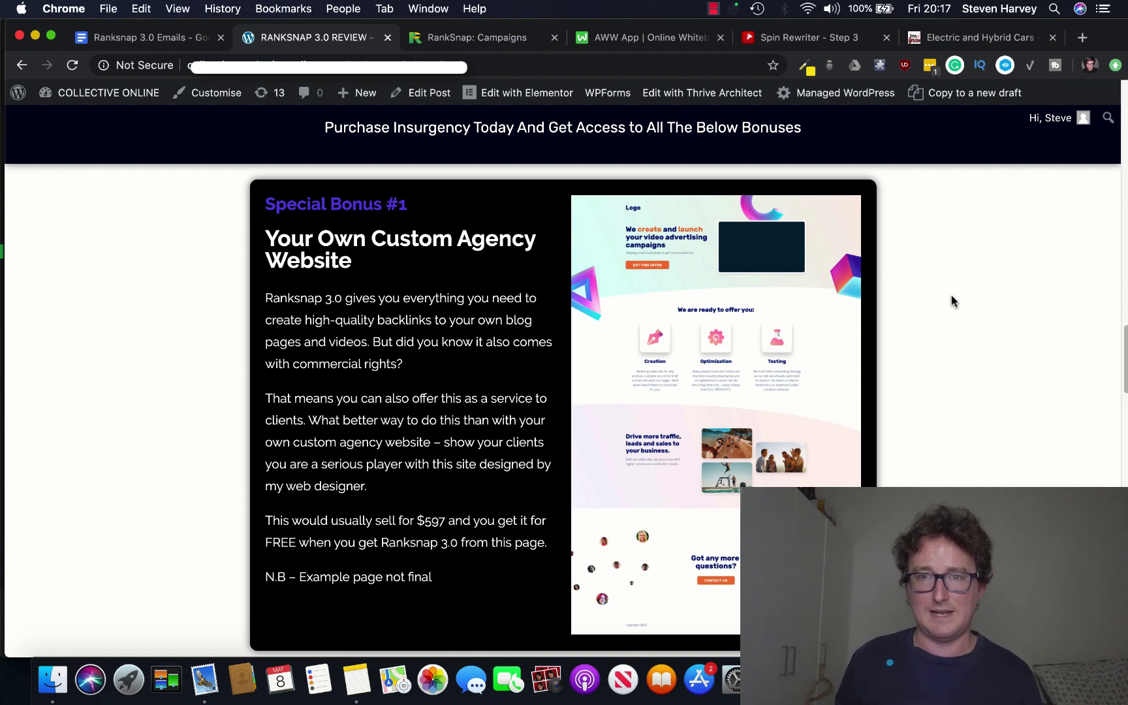
Search Fiverr for 'backlinks' services in a new tab, then return to the review page.
click(1080, 38)
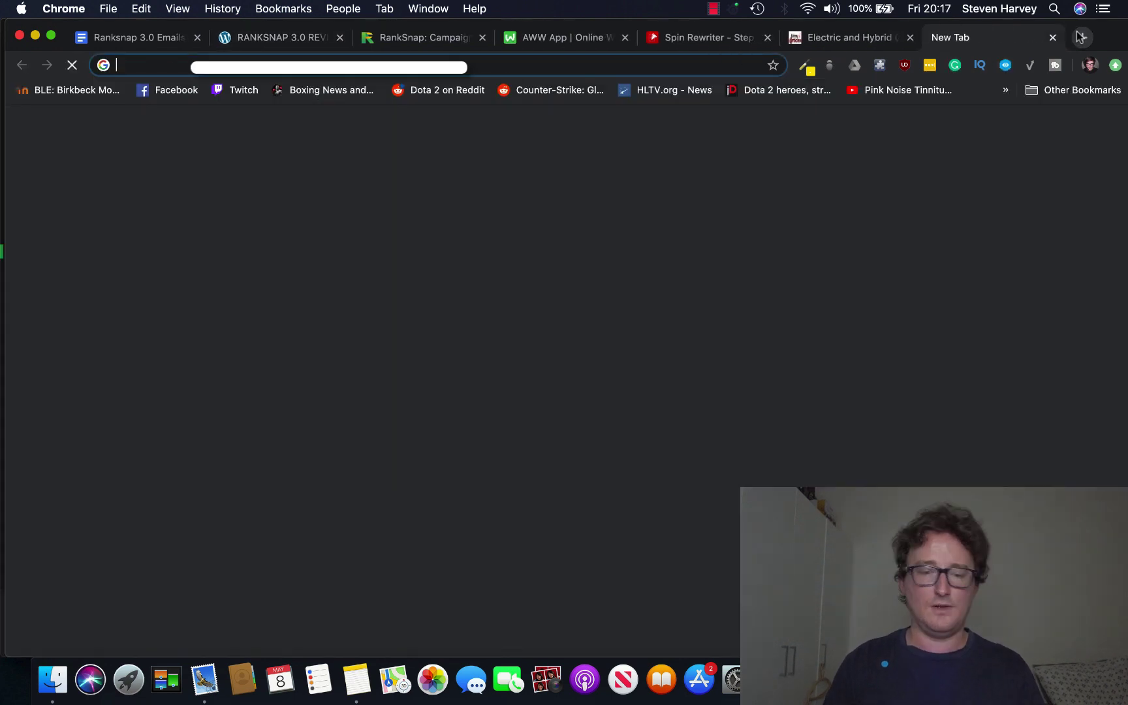
text(fiverr.com)
key(Return)
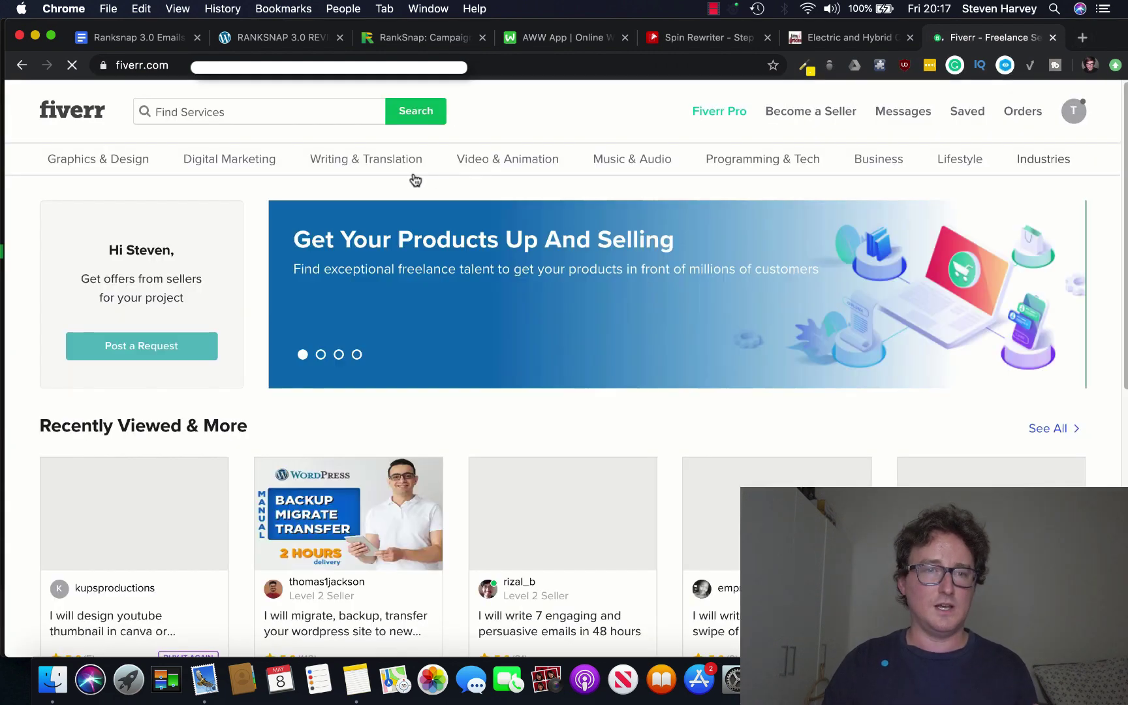
click(251, 116)
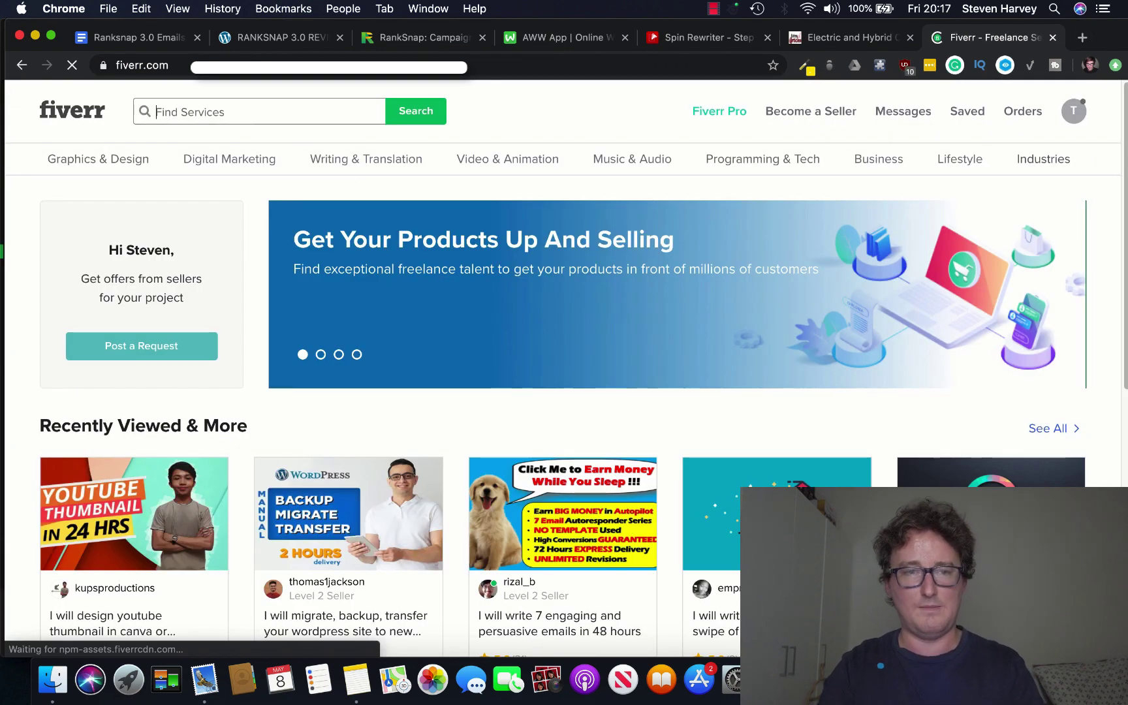
text(backlinks)
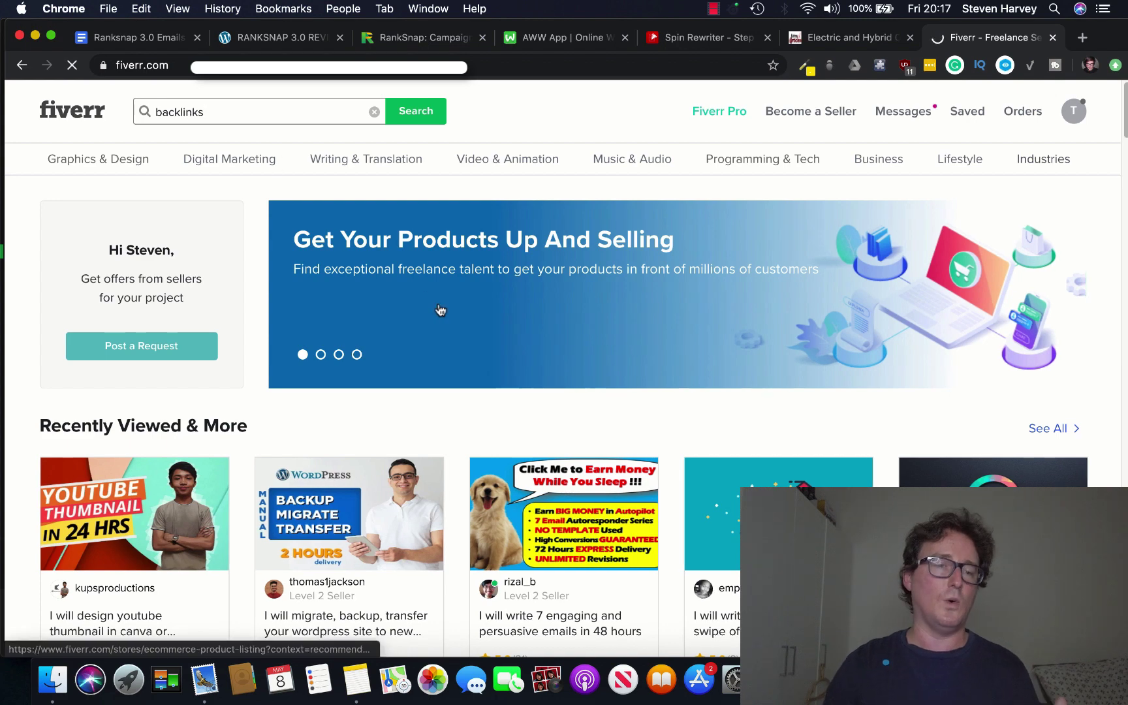
scroll(888, 456, down, 2)
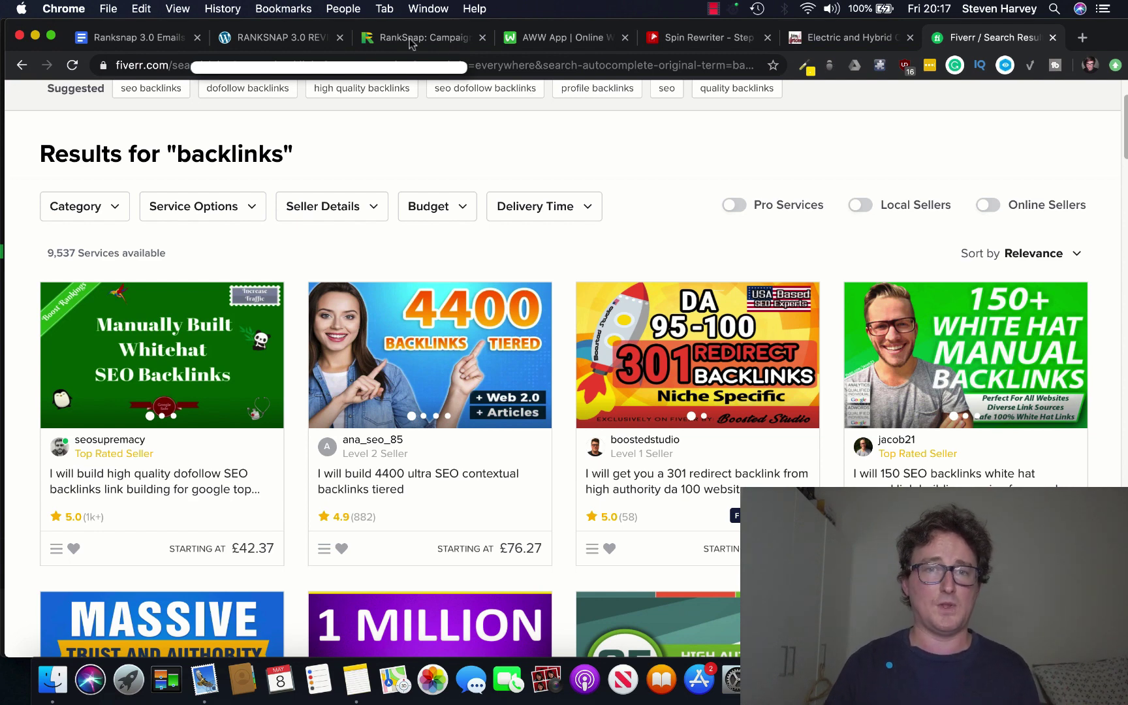
click(304, 39)
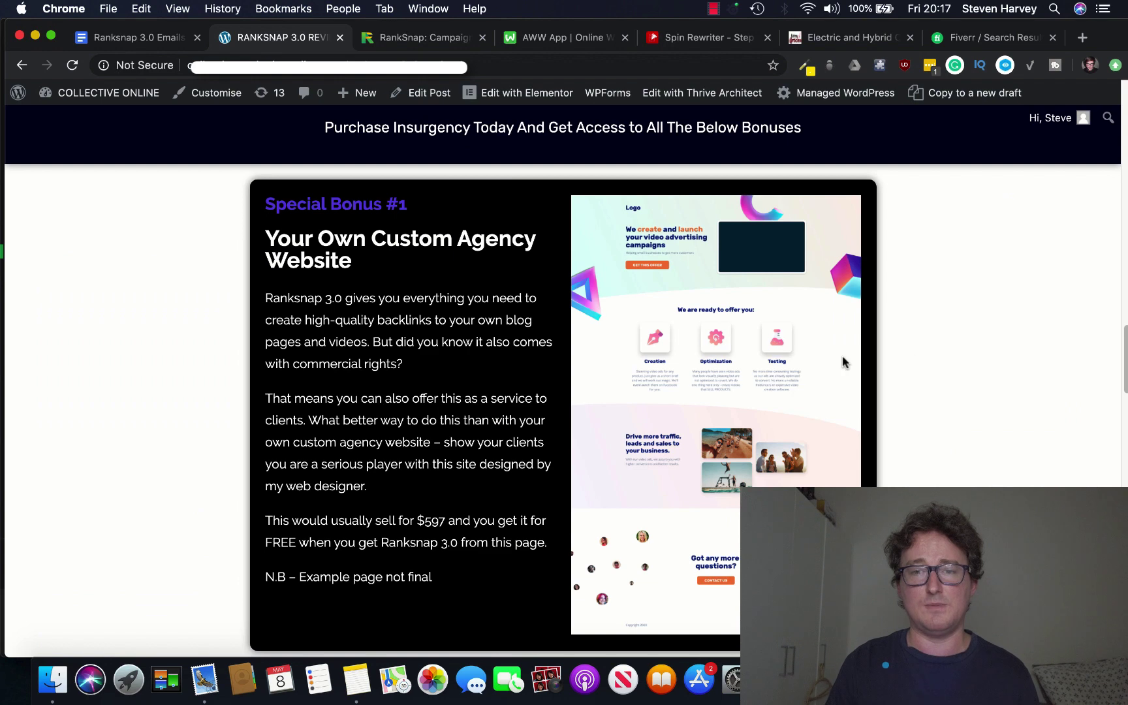
scroll(949, 360, down, 10)
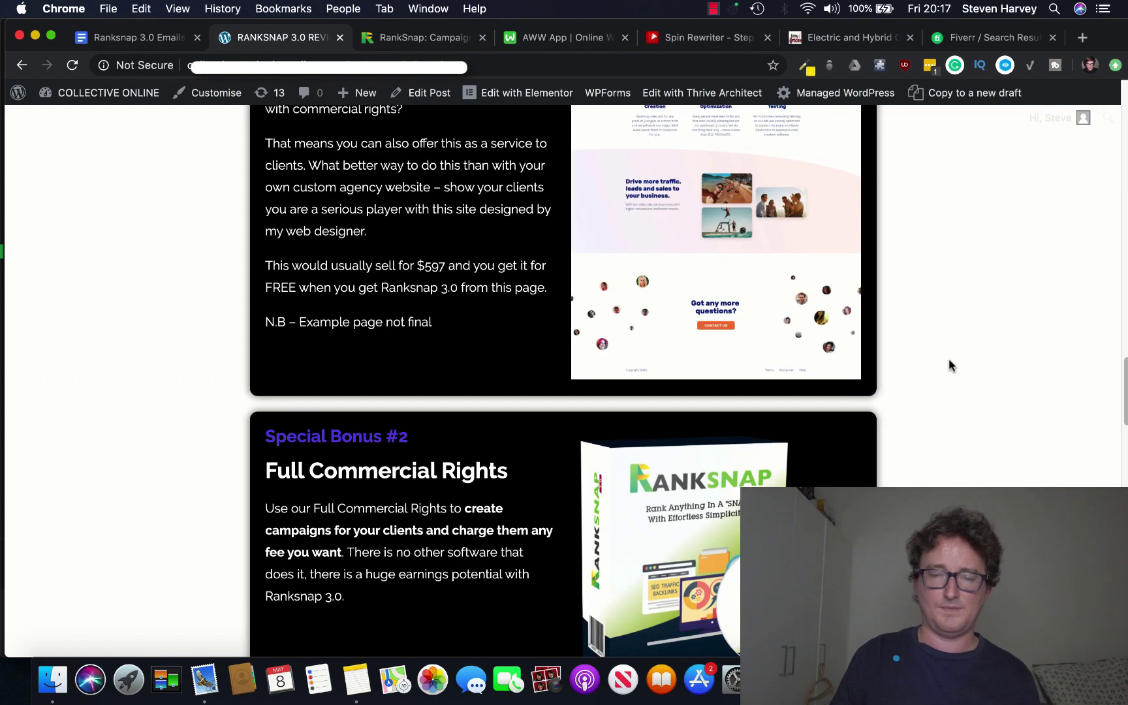
scroll(949, 359, up, 1)
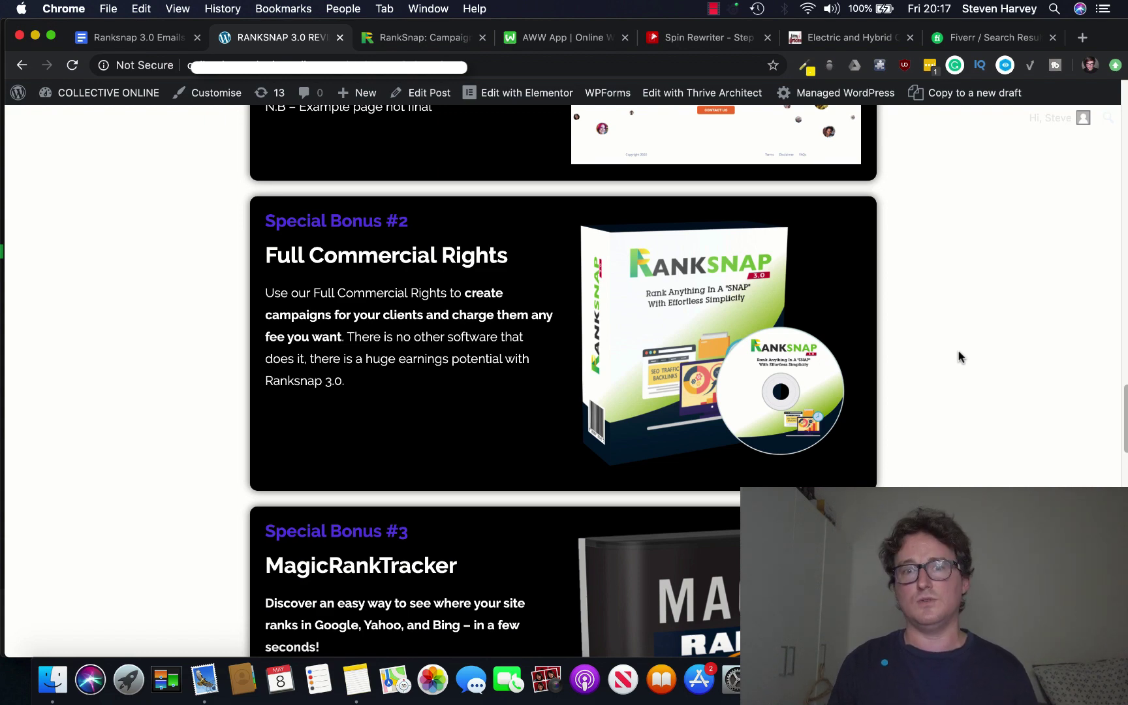
scroll(959, 356, down, 3)
scroll(960, 356, down, 1)
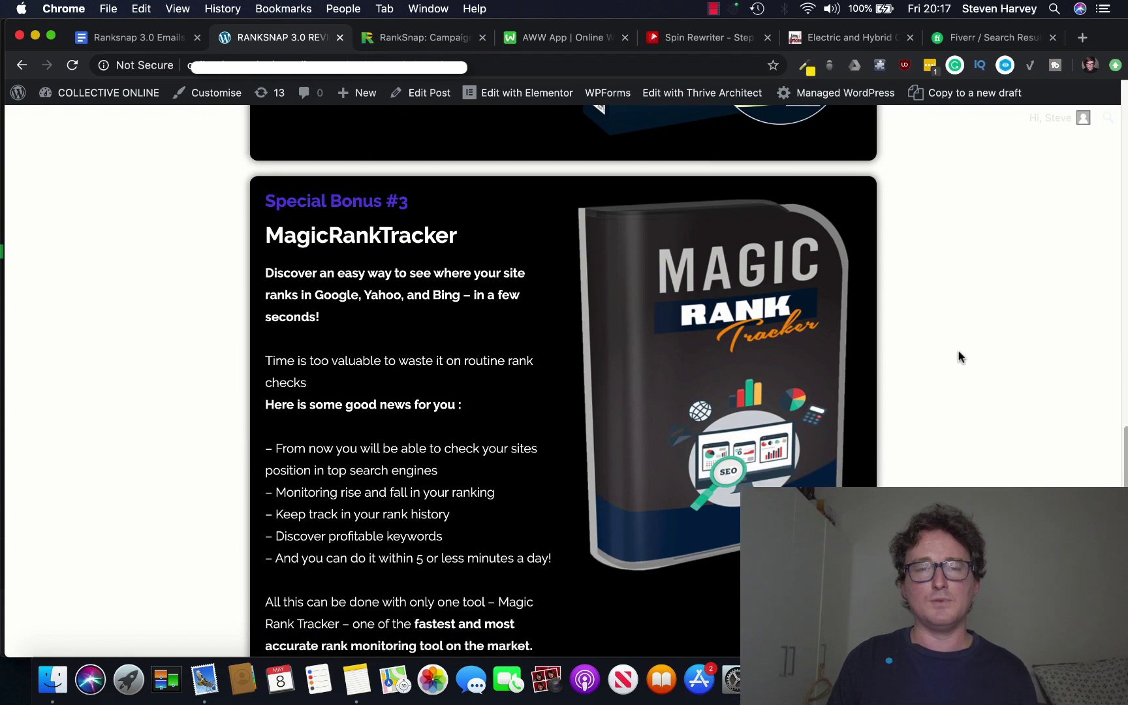
scroll(960, 357, down, 1)
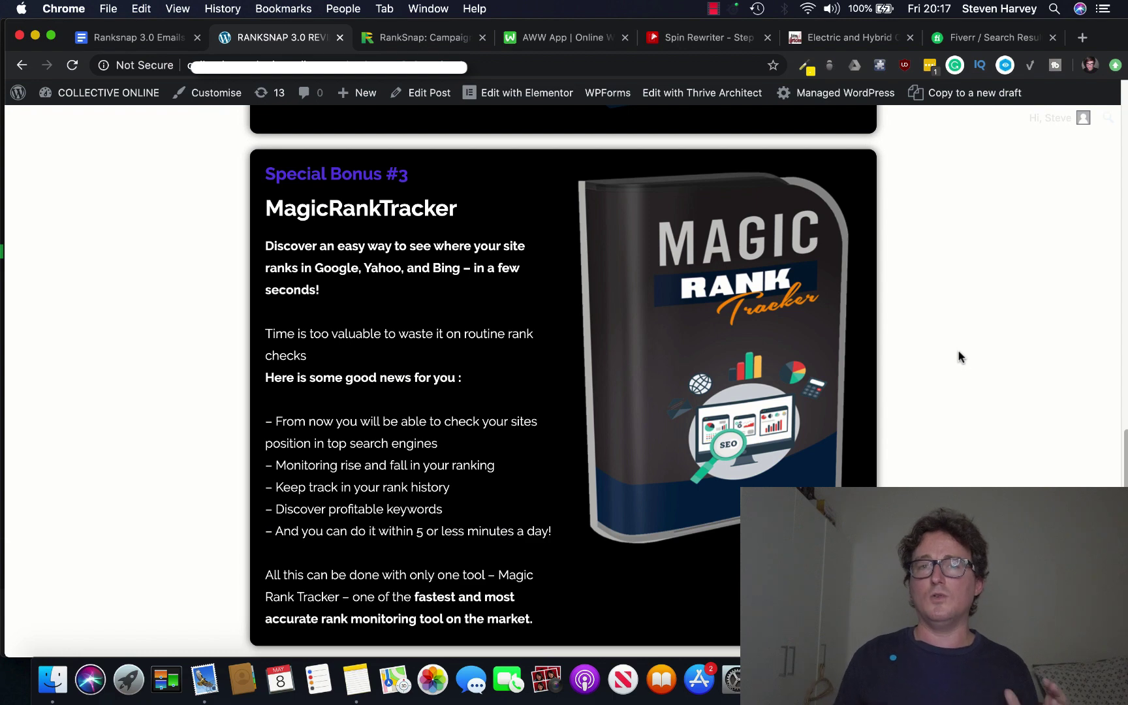
scroll(960, 357, down, 2)
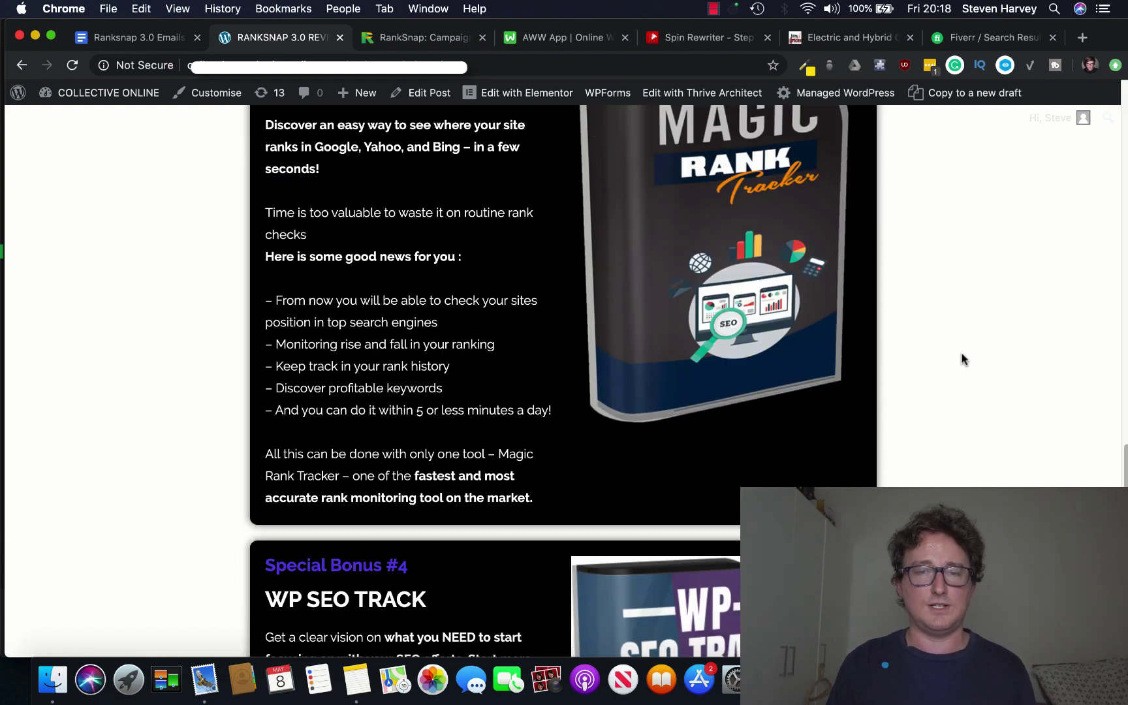
scroll(961, 357, down, 1)
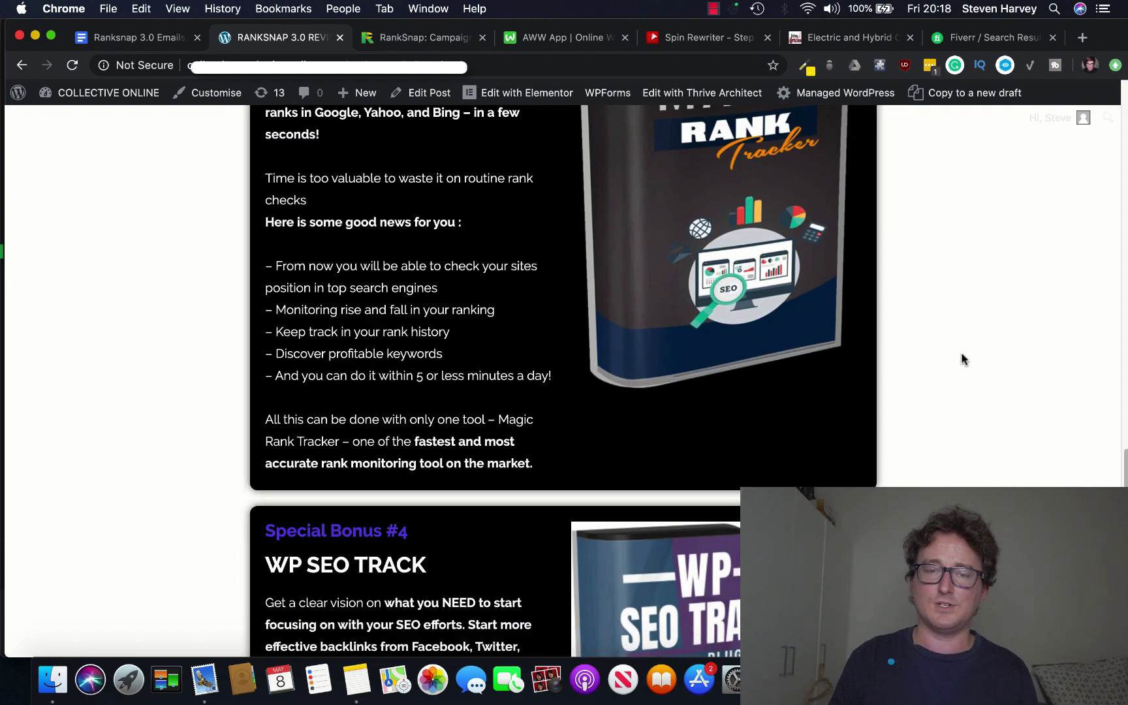
scroll(961, 357, down, 4)
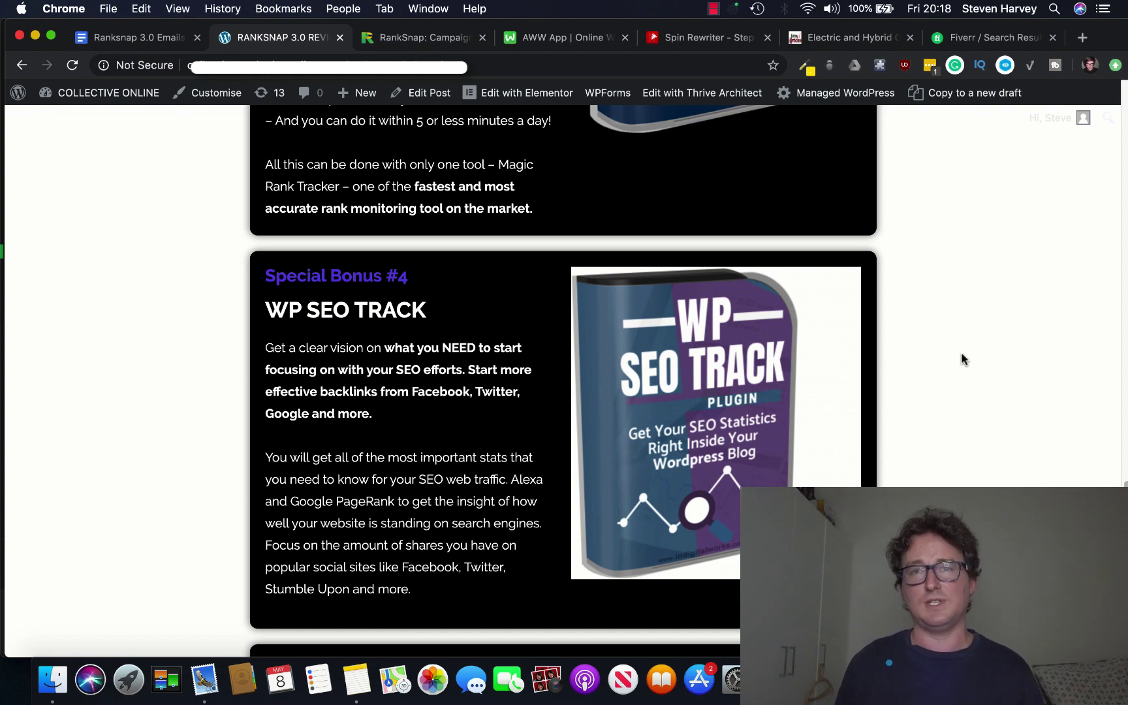
scroll(962, 355, down, 1)
scroll(954, 336, down, 4)
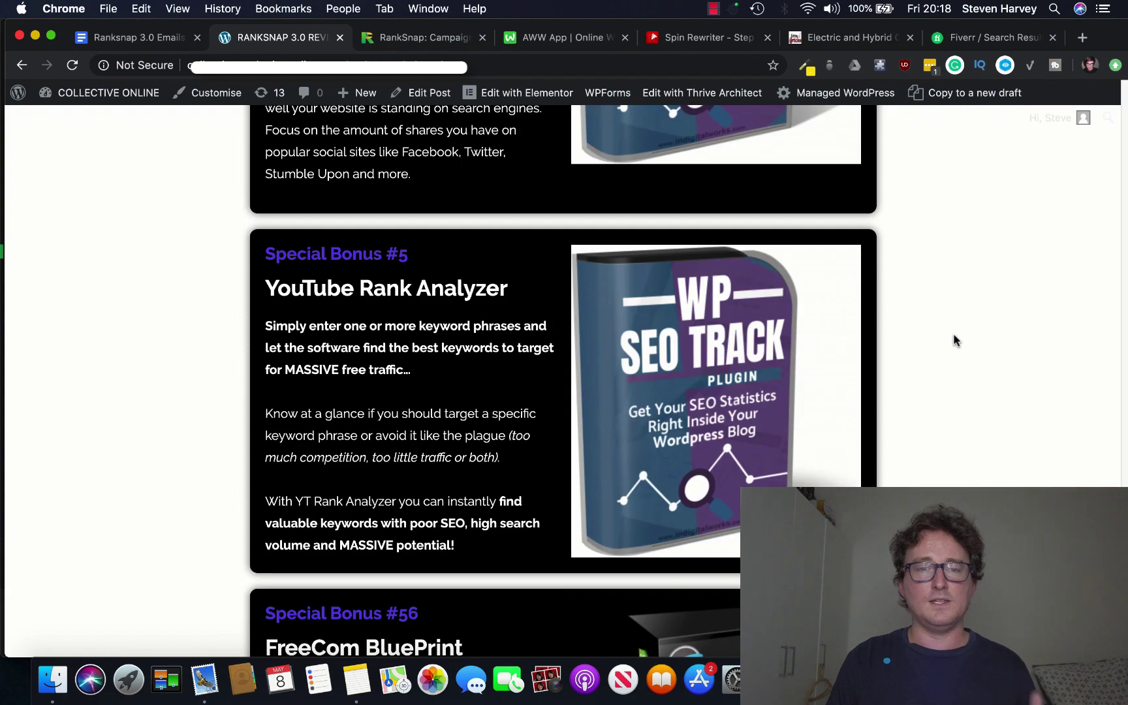
scroll(953, 341, up, 1)
scroll(953, 340, up, 4)
scroll(953, 340, up, 3)
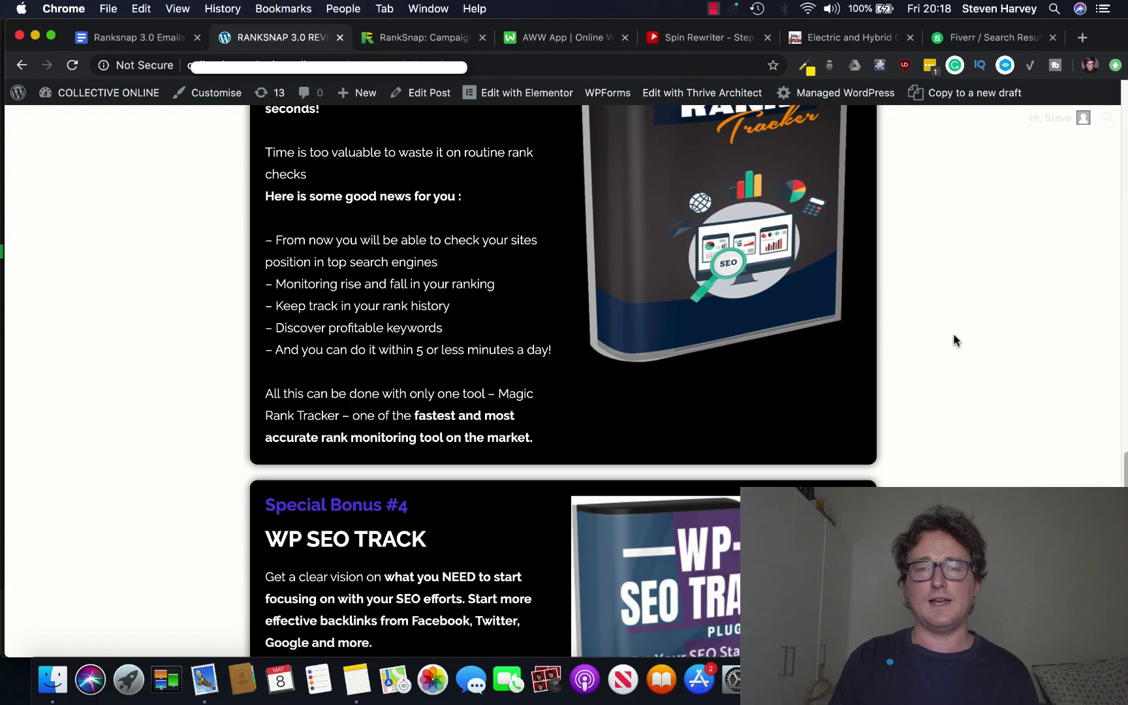
scroll(954, 334, up, 2)
scroll(952, 334, down, 6)
scroll(953, 333, down, 4)
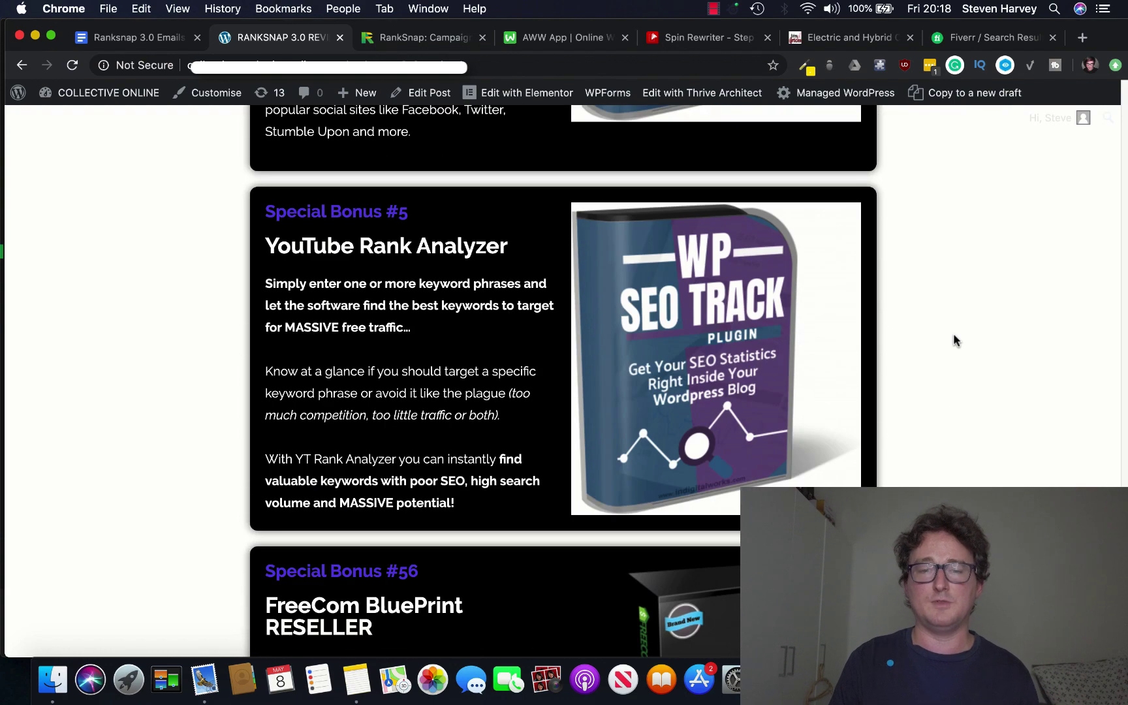
scroll(953, 341, down, 2)
scroll(953, 341, down, 1)
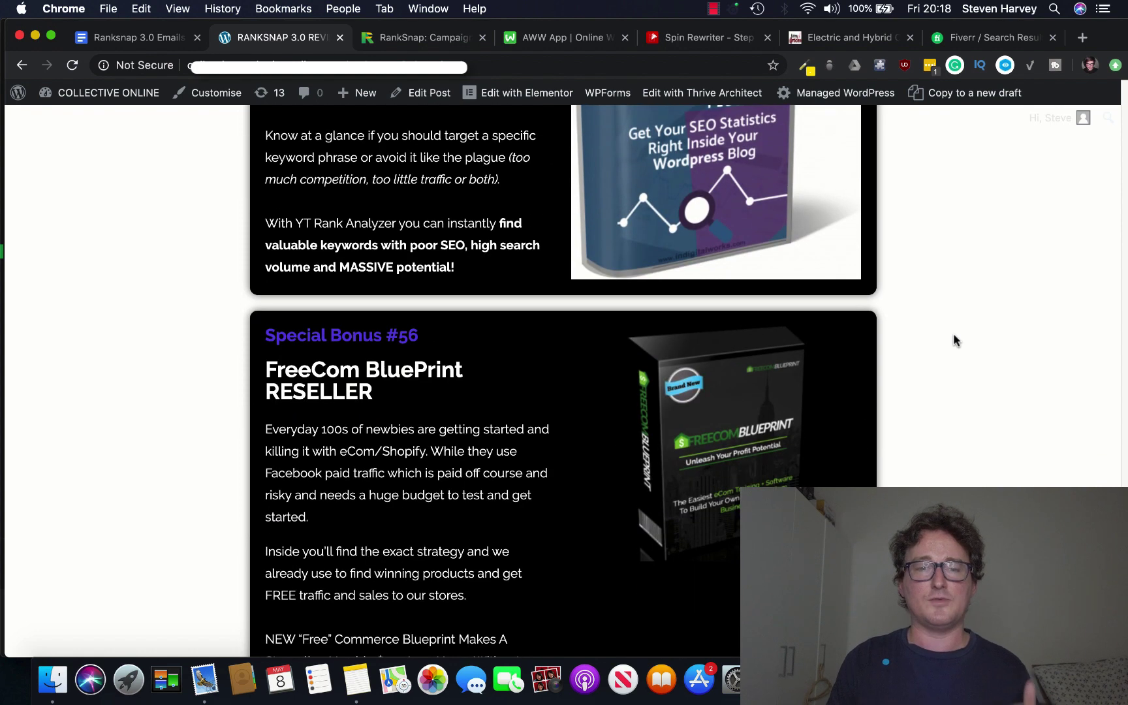
scroll(954, 340, down, 1)
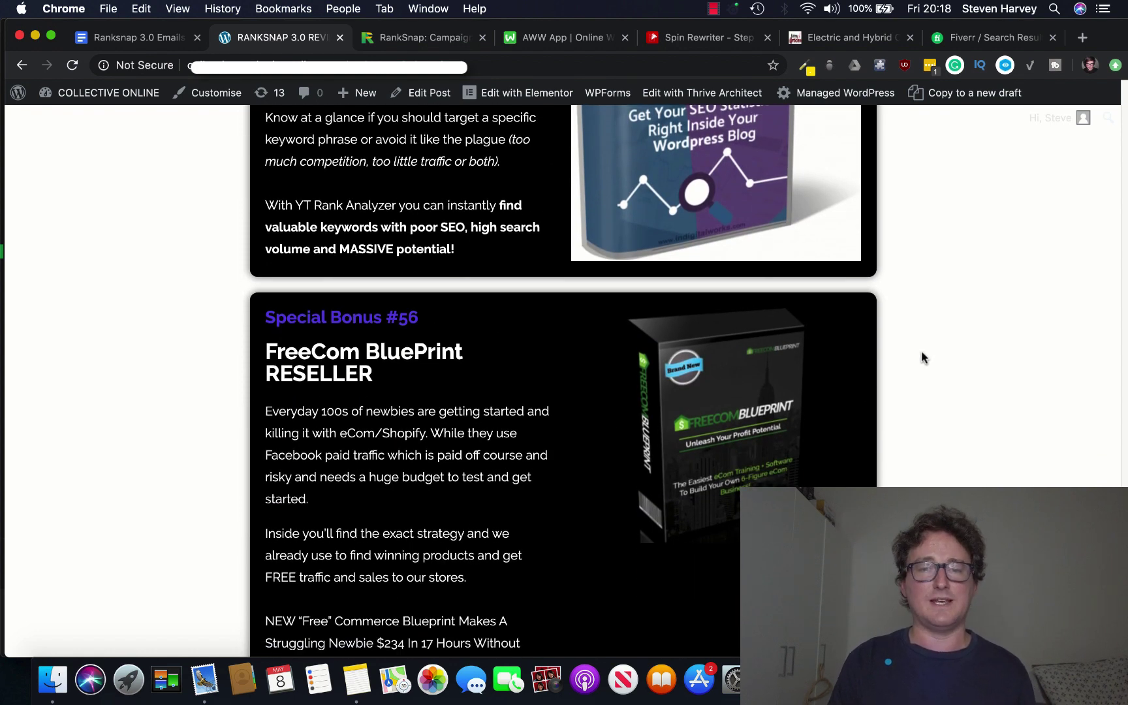
scroll(750, 379, up, 1)
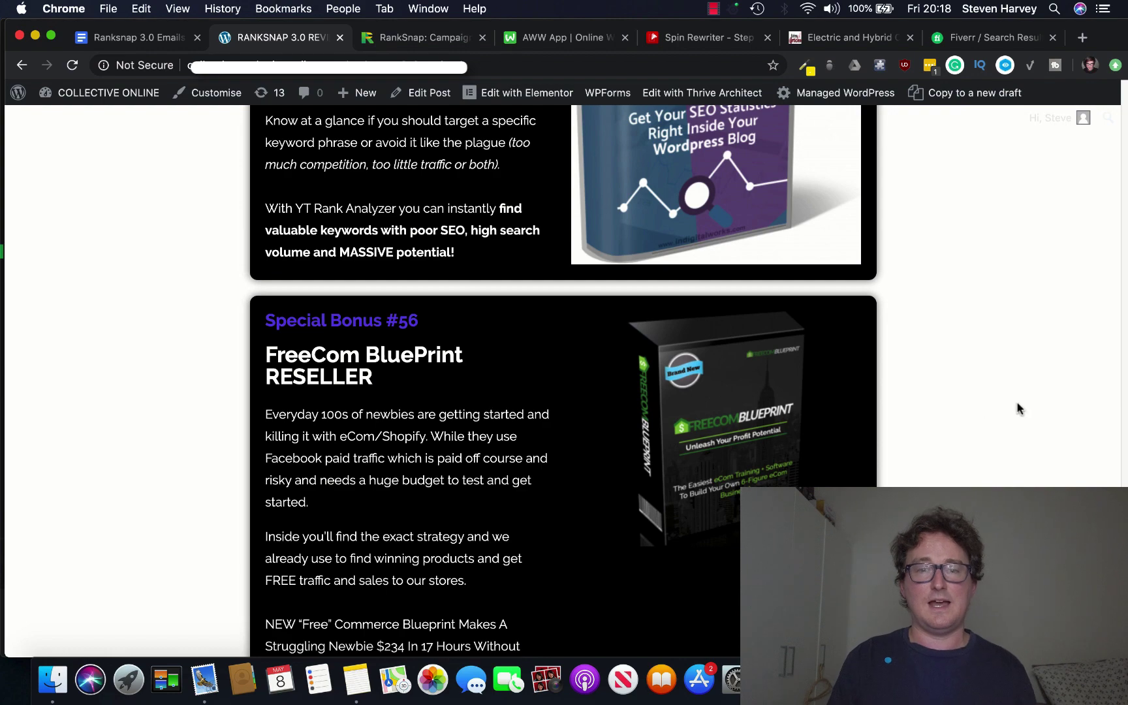
scroll(996, 403, down, 2)
scroll(990, 403, up, 6)
scroll(991, 403, up, 5)
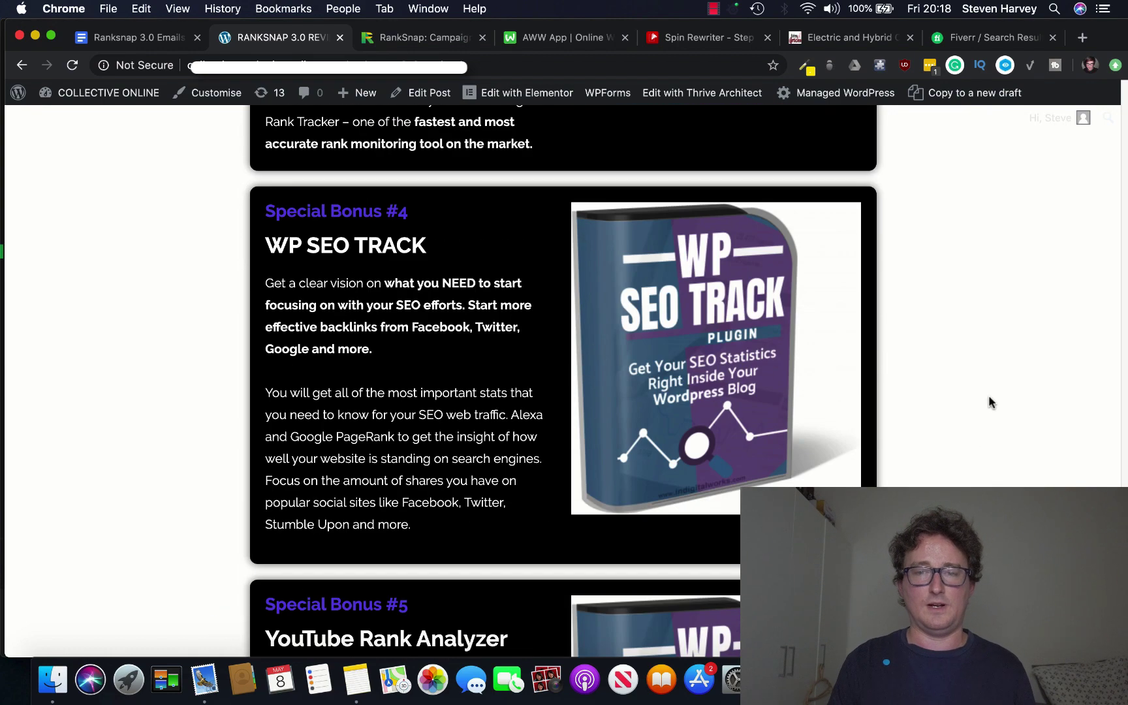
scroll(987, 397, up, 5)
scroll(1008, 398, up, 5)
scroll(1021, 403, up, 3)
scroll(1022, 404, up, 1)
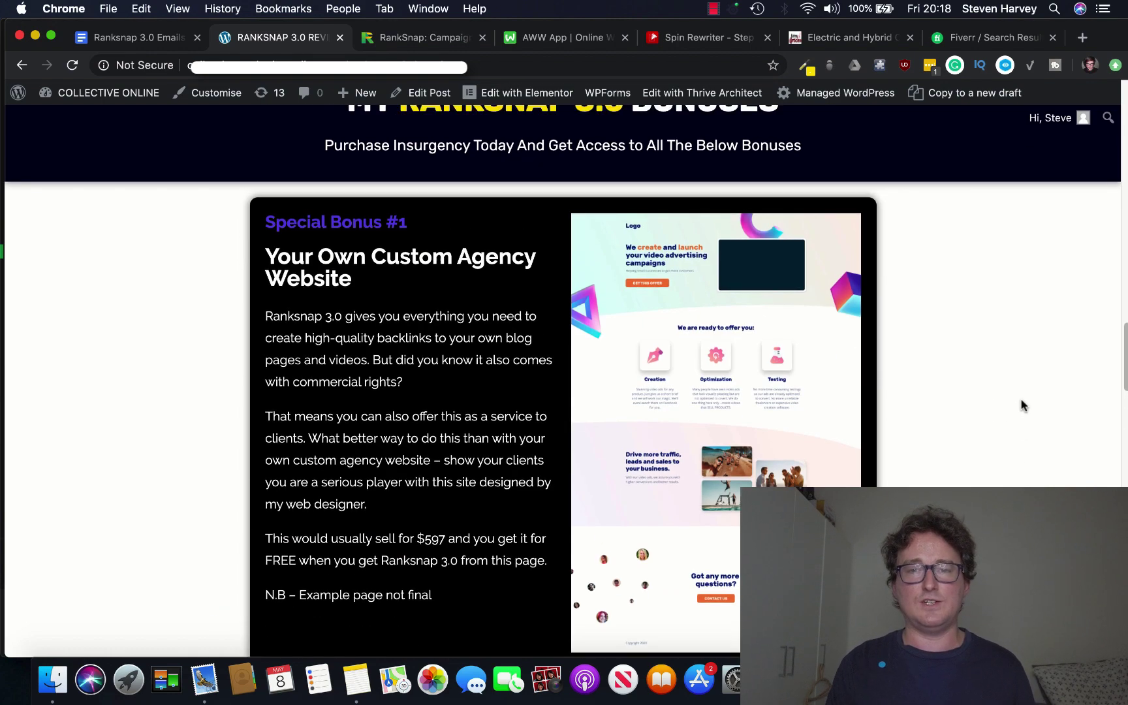
scroll(1022, 405, up, 3)
scroll(1022, 405, up, 5)
scroll(1022, 405, up, 3)
scroll(1022, 405, up, 3)
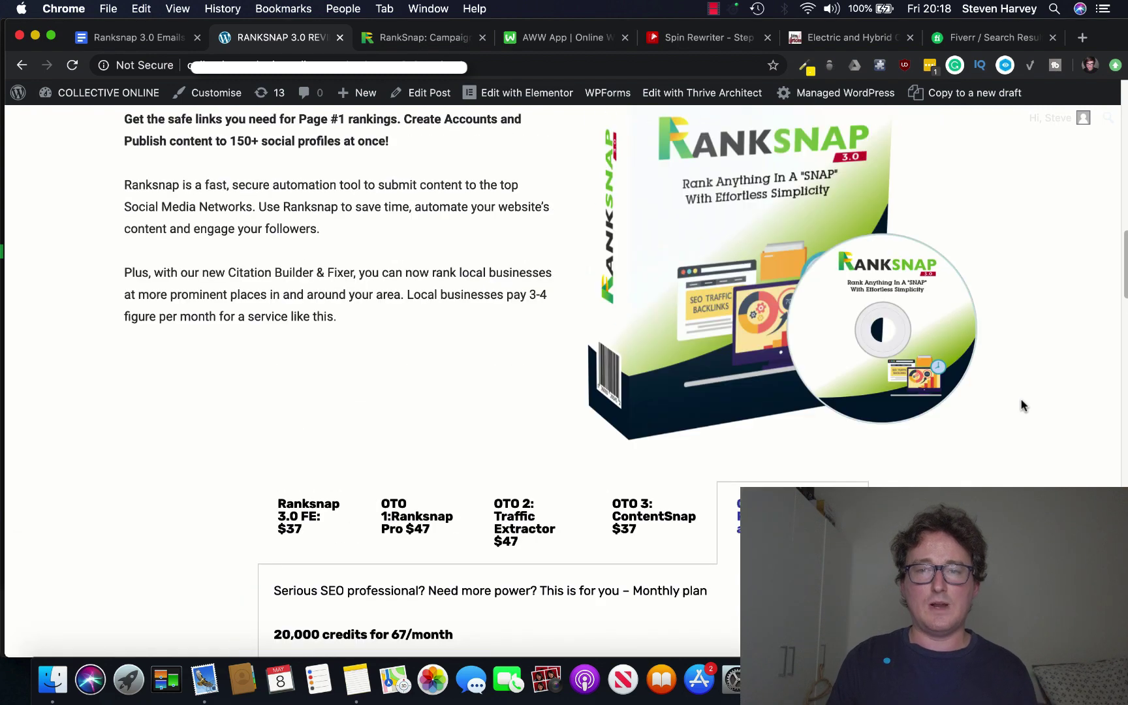
click(445, 42)
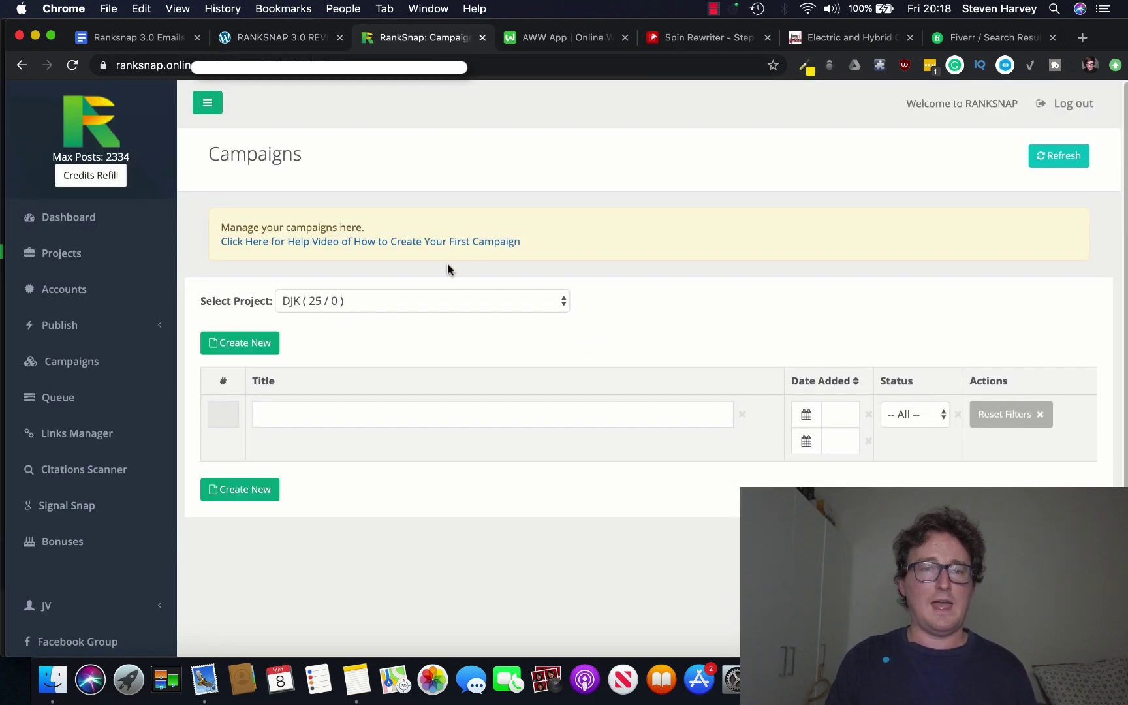